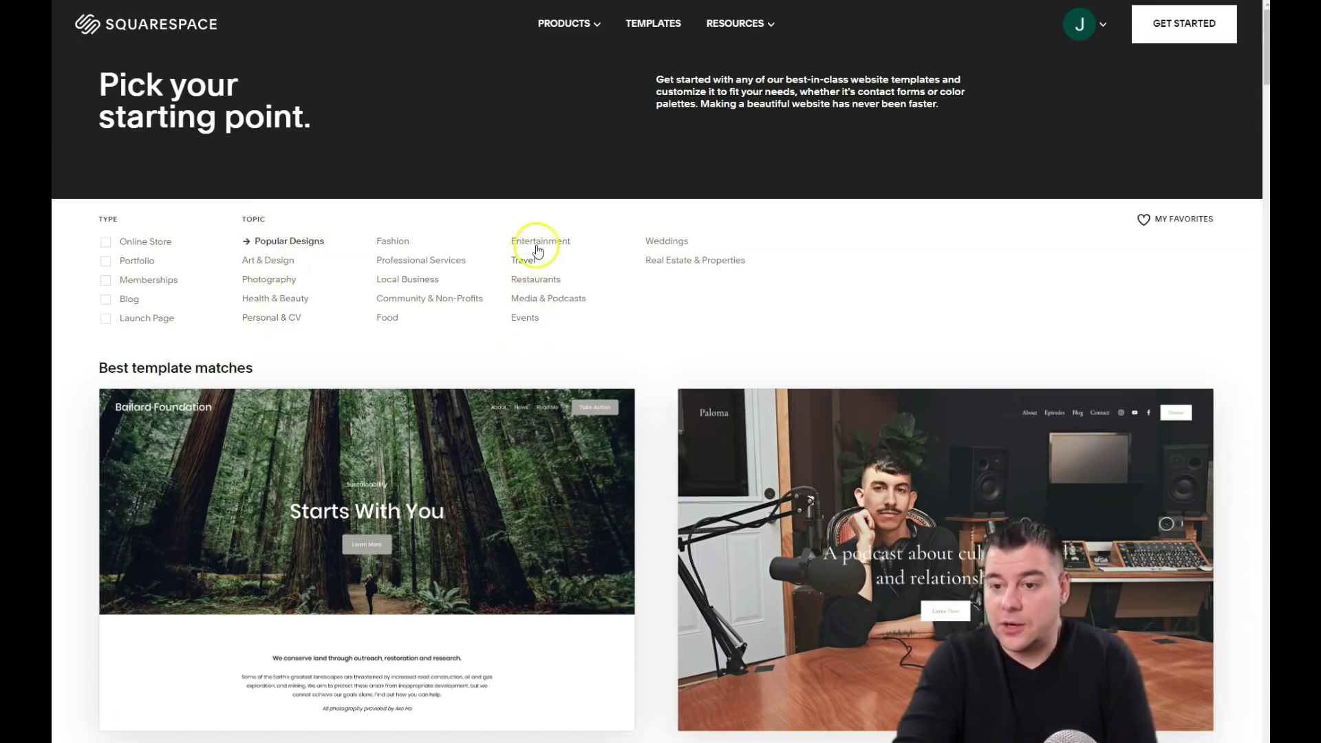
Step: Filter the template gallery to the Travel topic
click(537, 252)
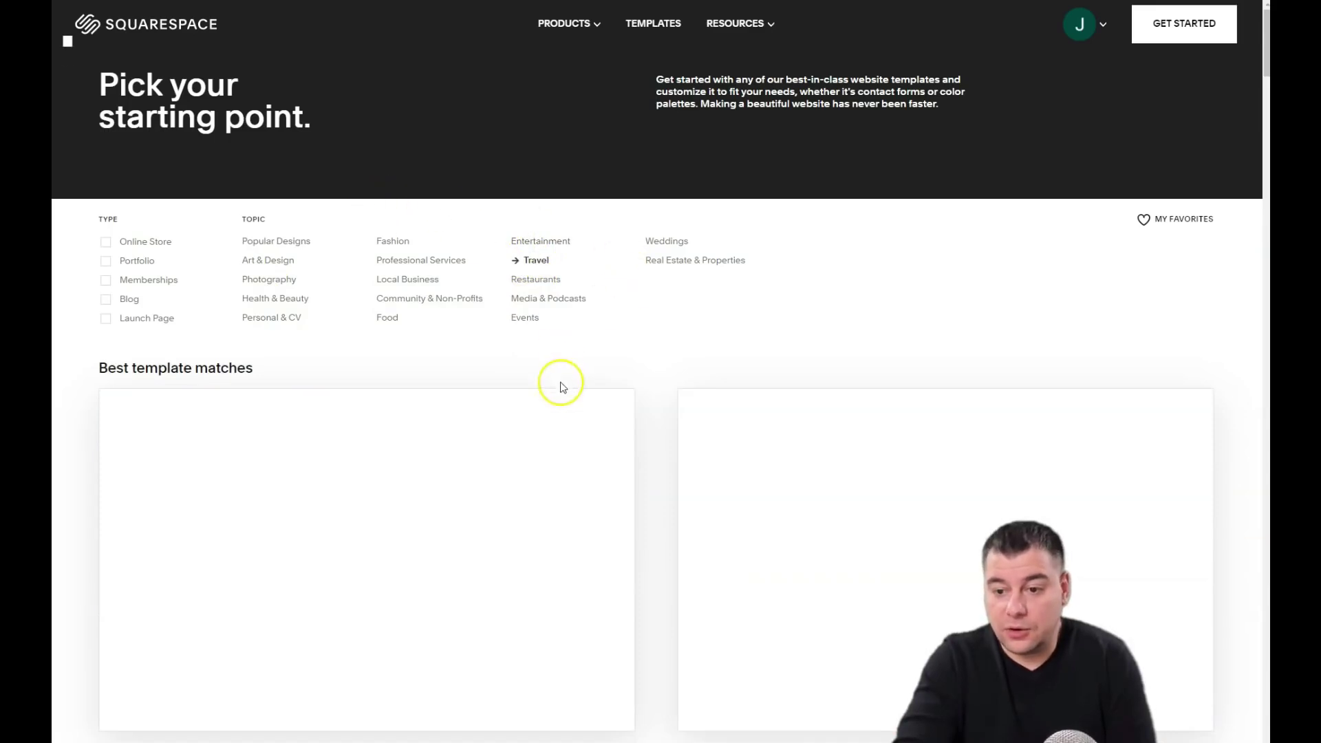
scroll(554, 413, down, 3)
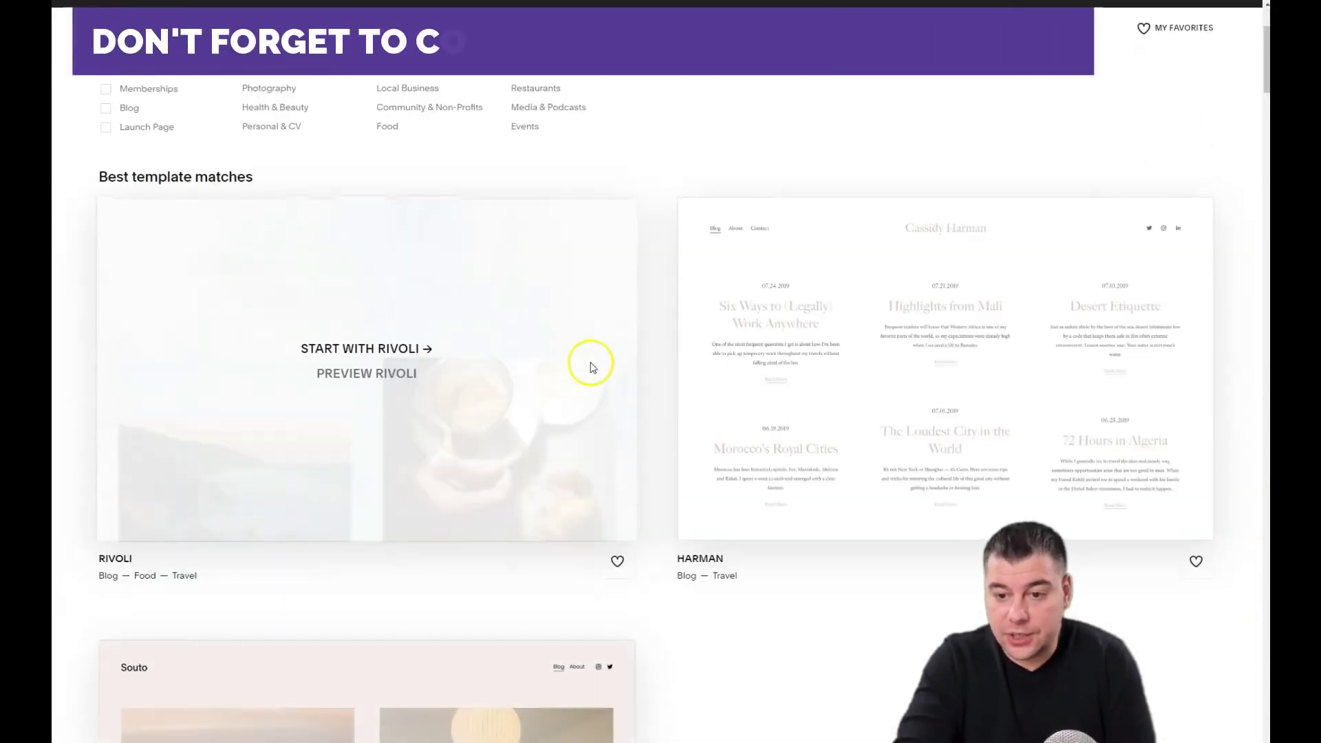
scroll(591, 366, down, 1)
scroll(593, 358, down, 5)
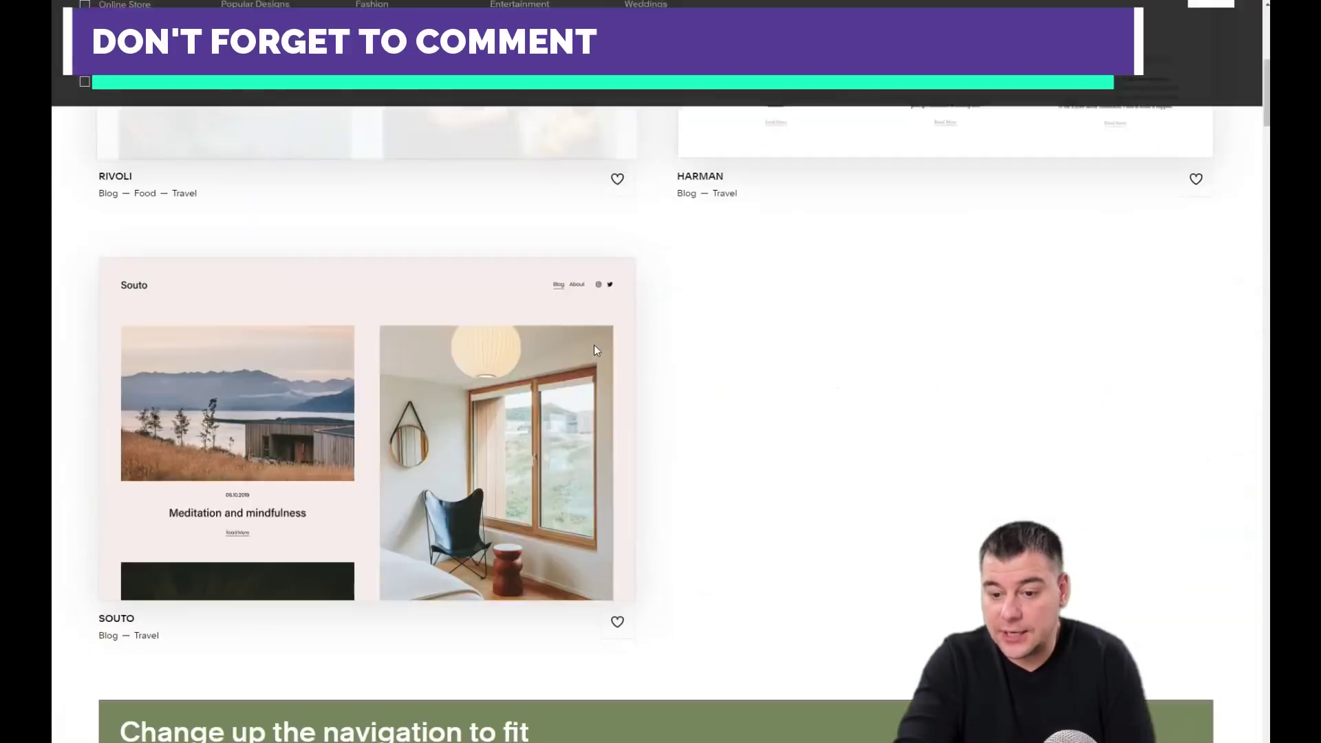
scroll(598, 346, down, 3)
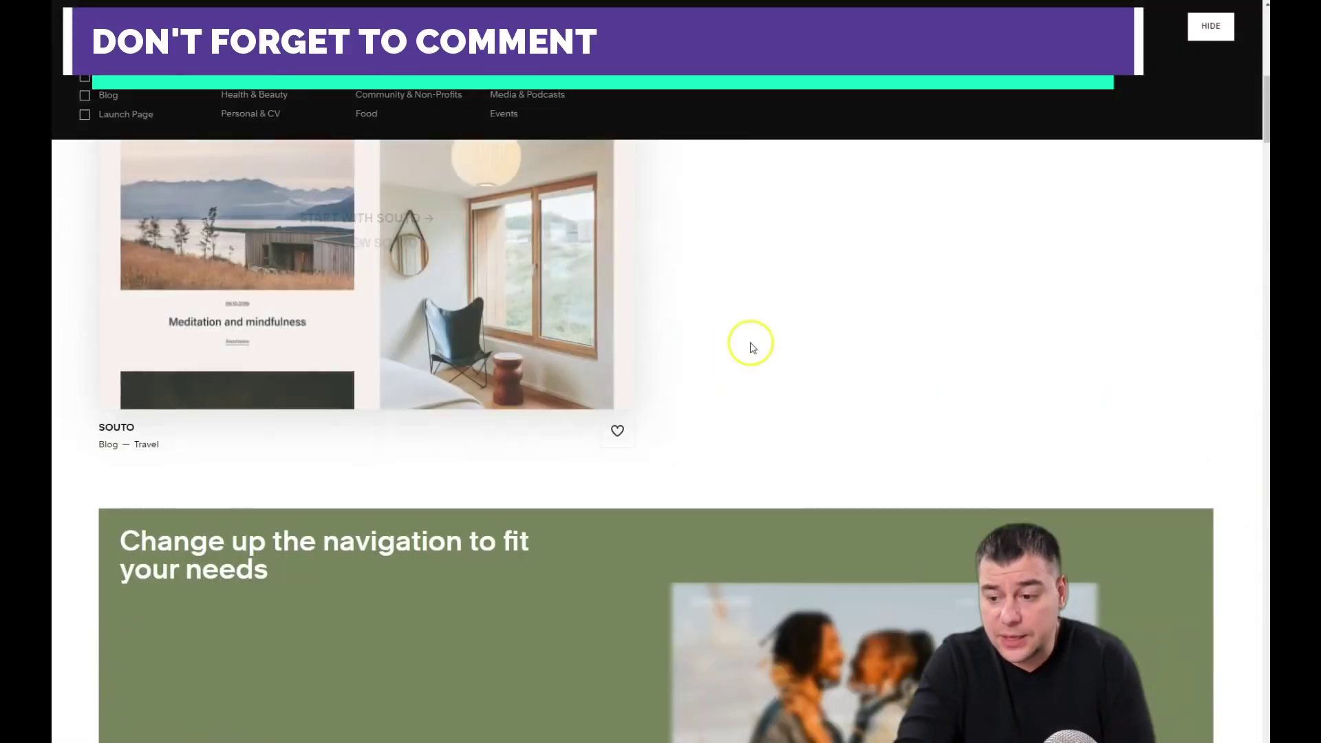
scroll(667, 352, down, 10)
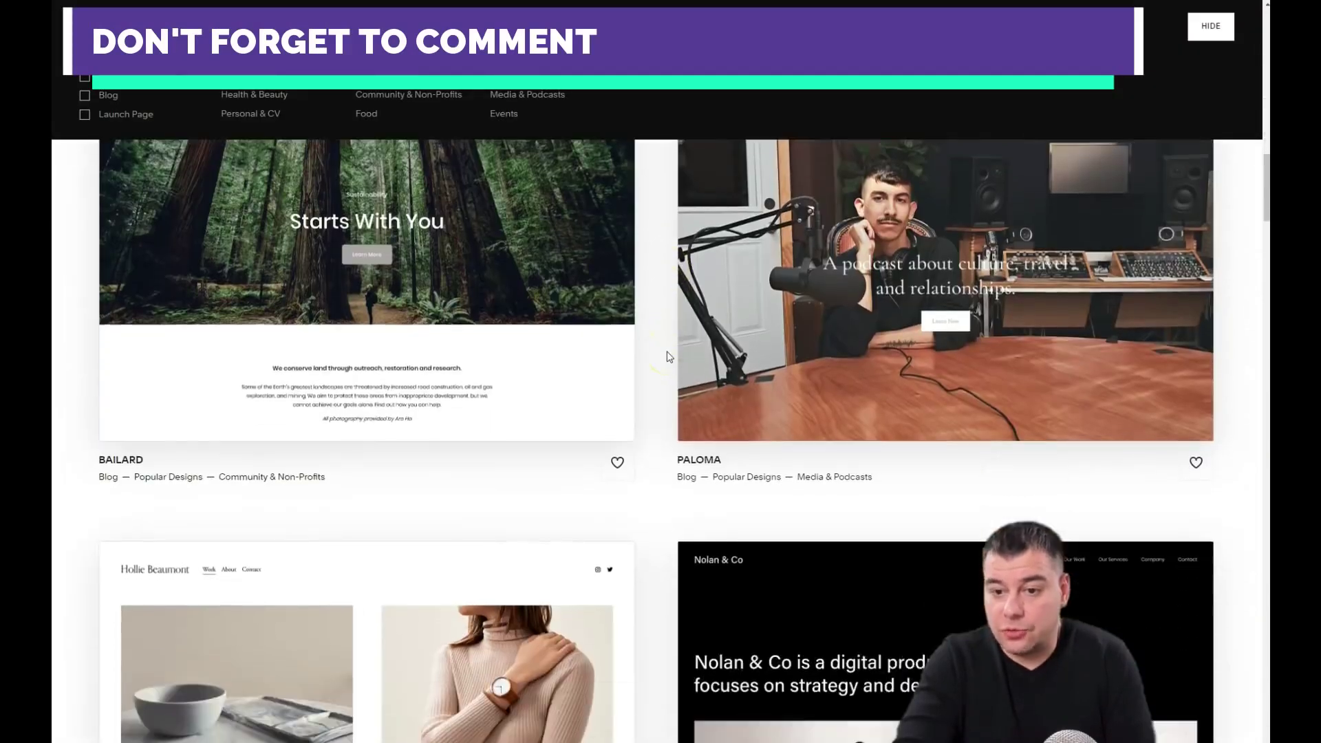
scroll(667, 356, up, 1)
Step: Start a new site from the Ventura template
scroll(667, 355, down, 9)
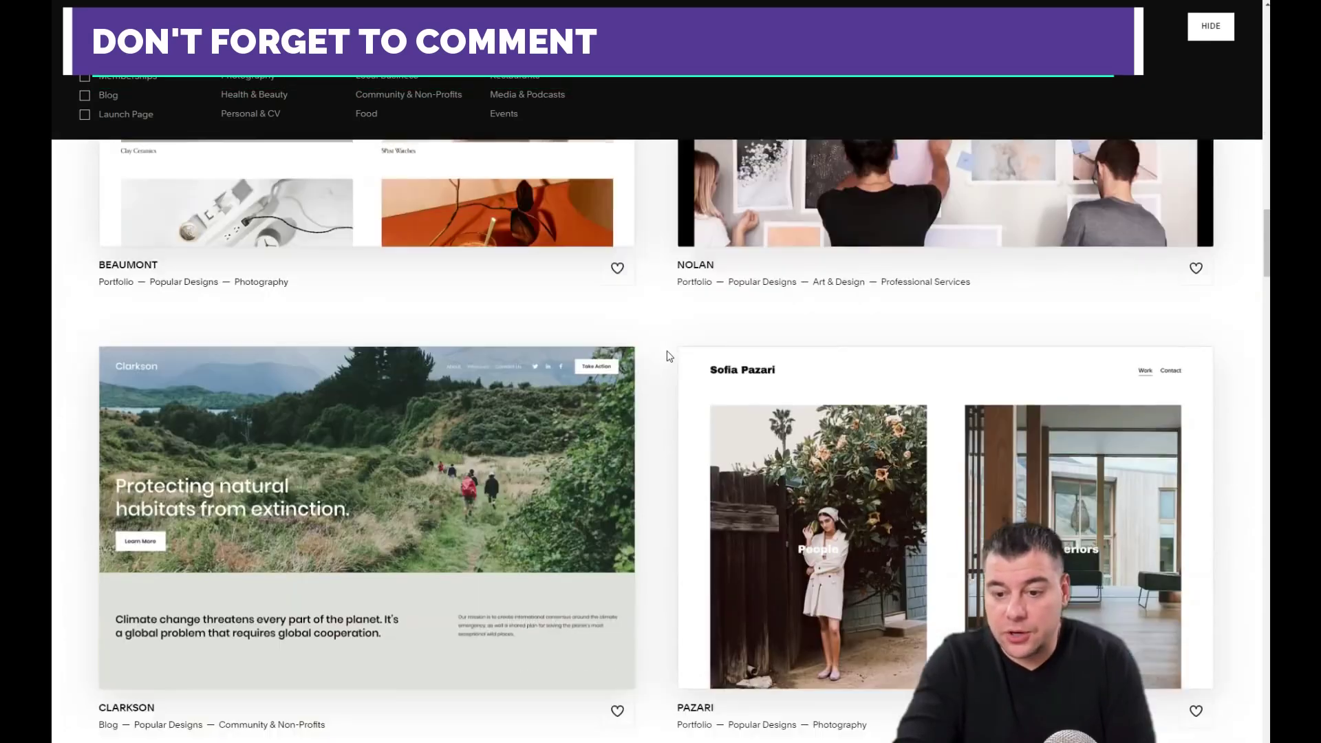
scroll(668, 356, down, 10)
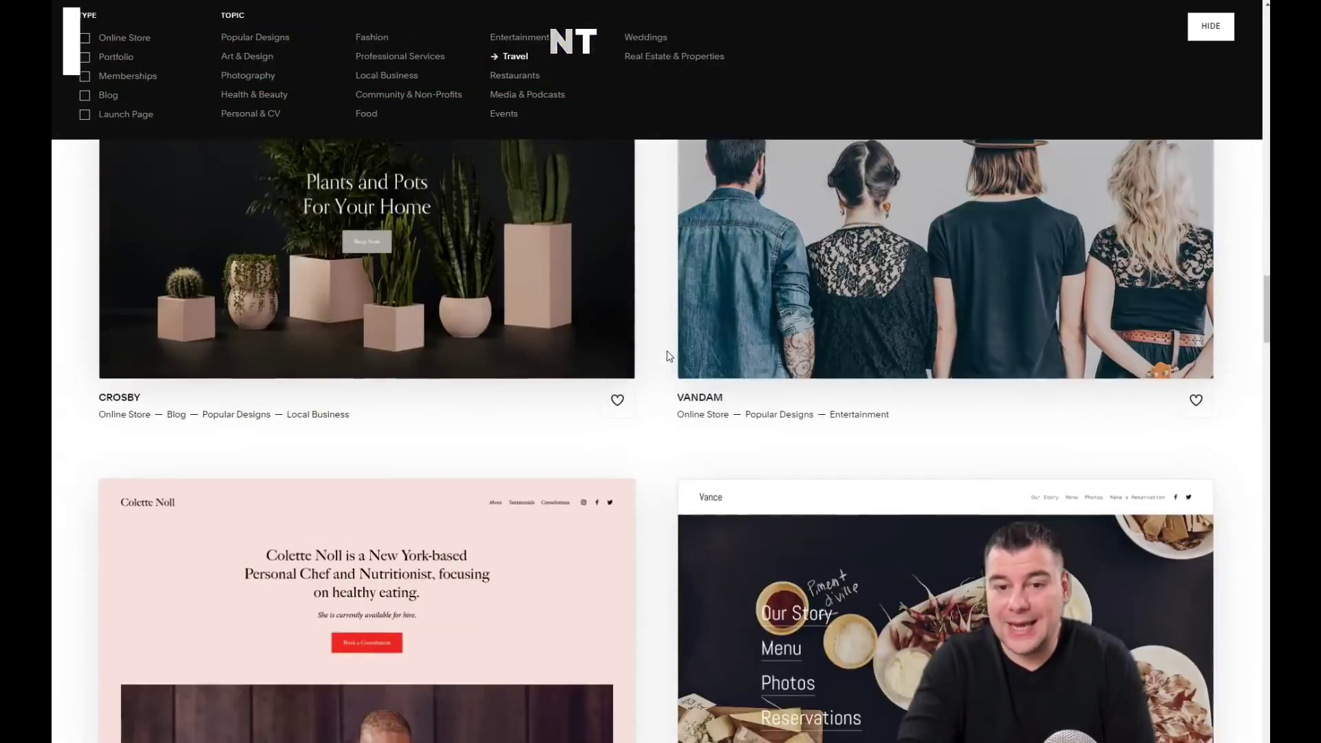
scroll(666, 355, down, 2)
scroll(667, 356, down, 10)
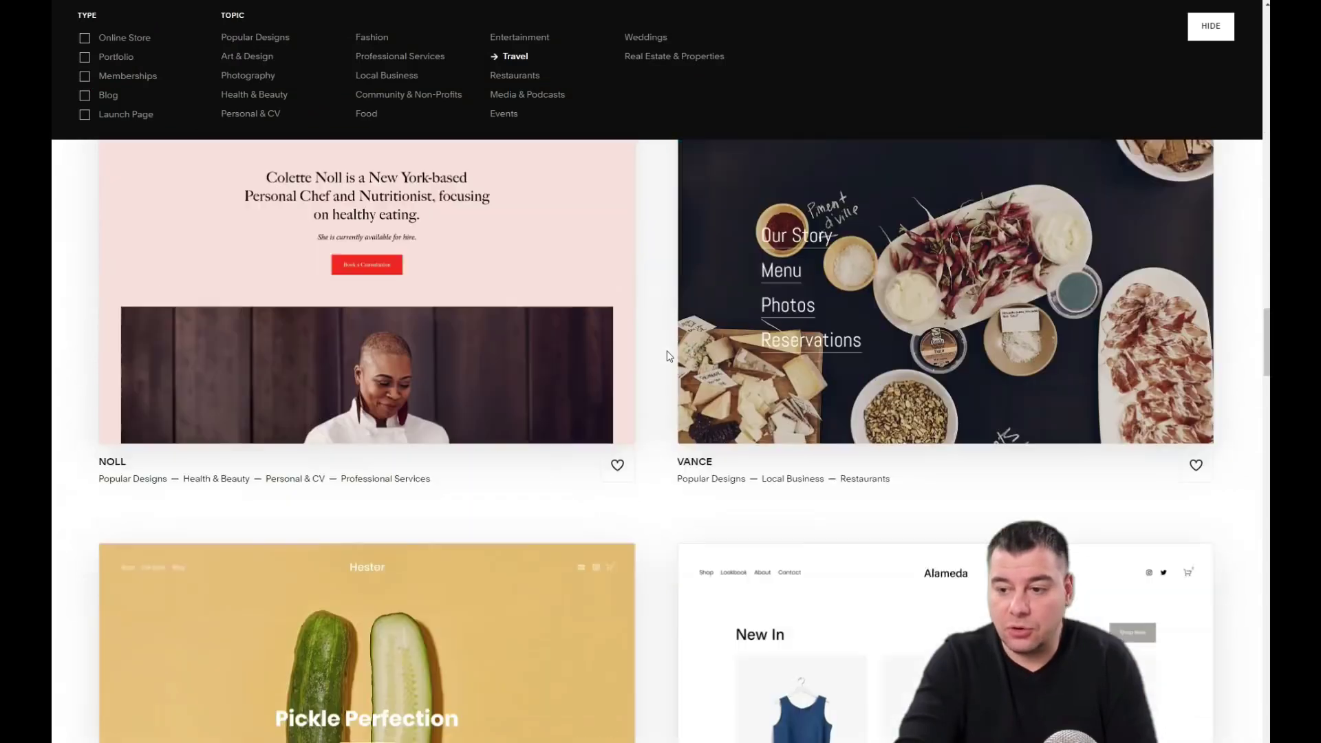
scroll(667, 356, down, 10)
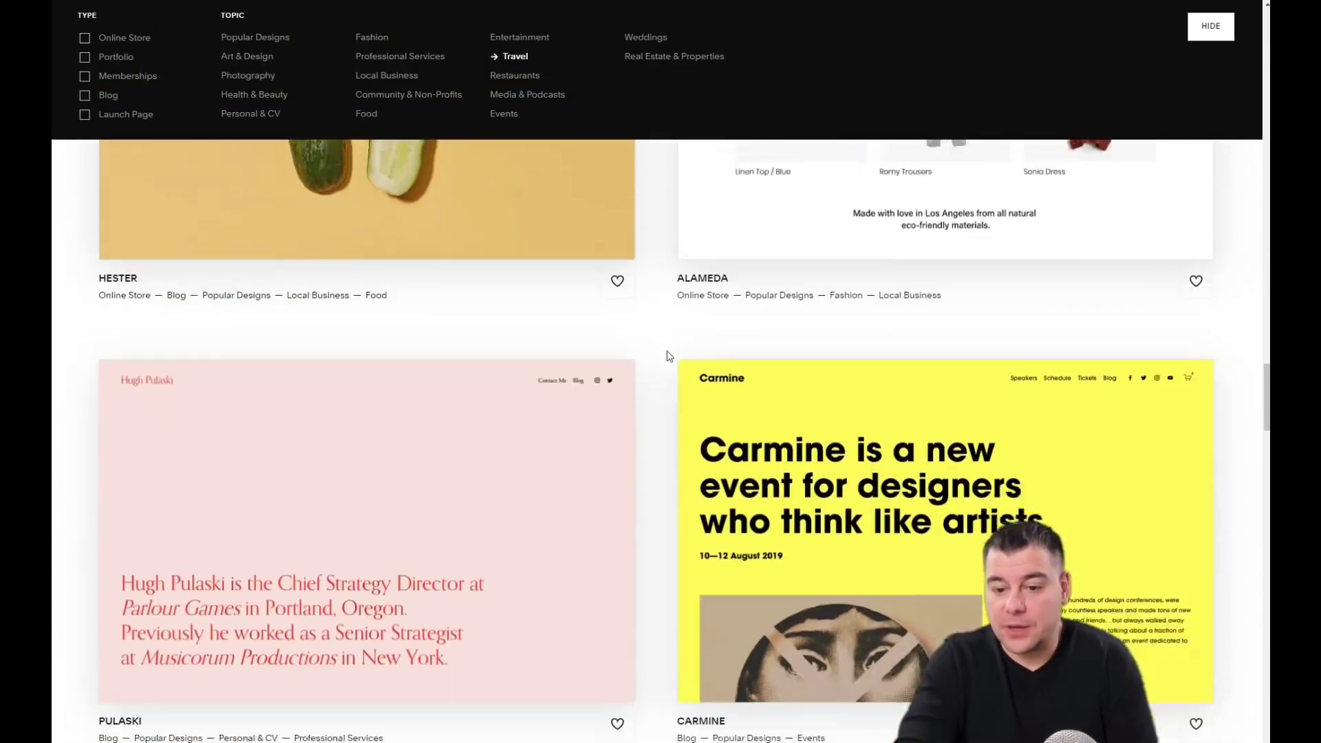
scroll(668, 352, down, 9)
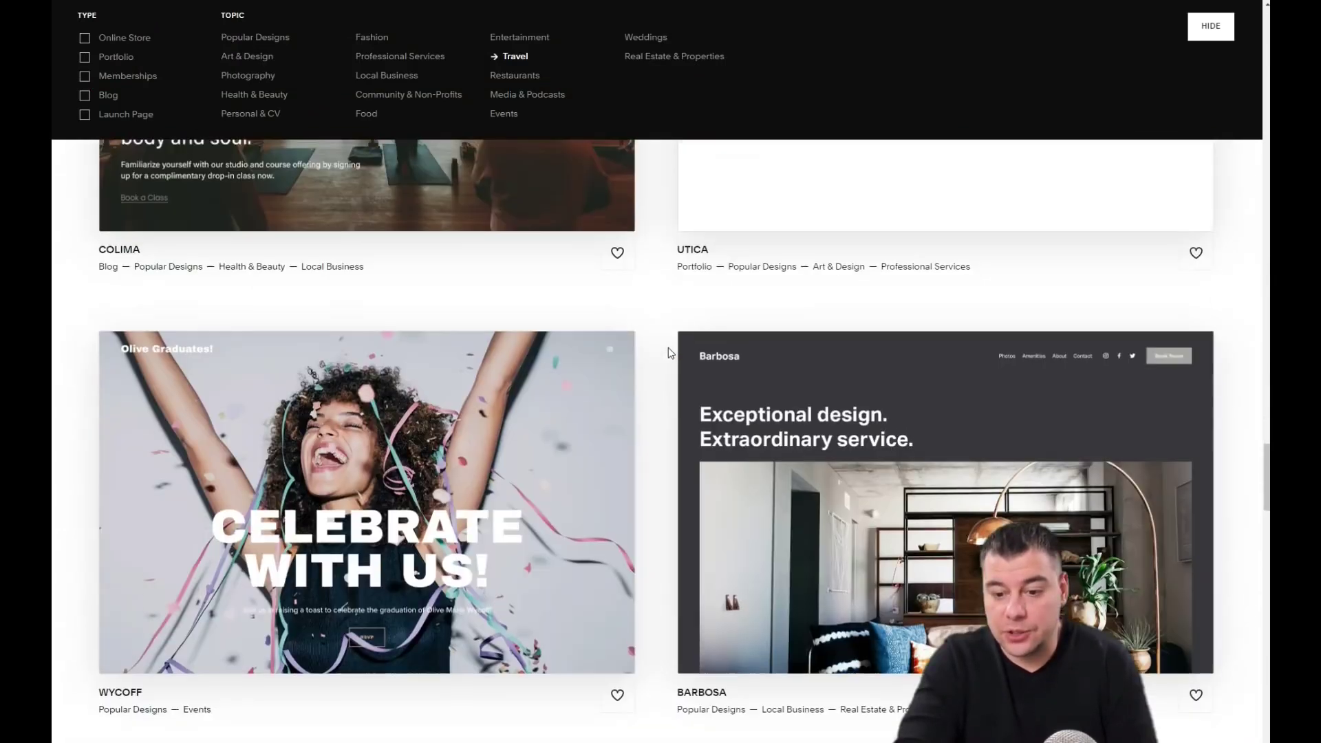
scroll(668, 353, down, 5)
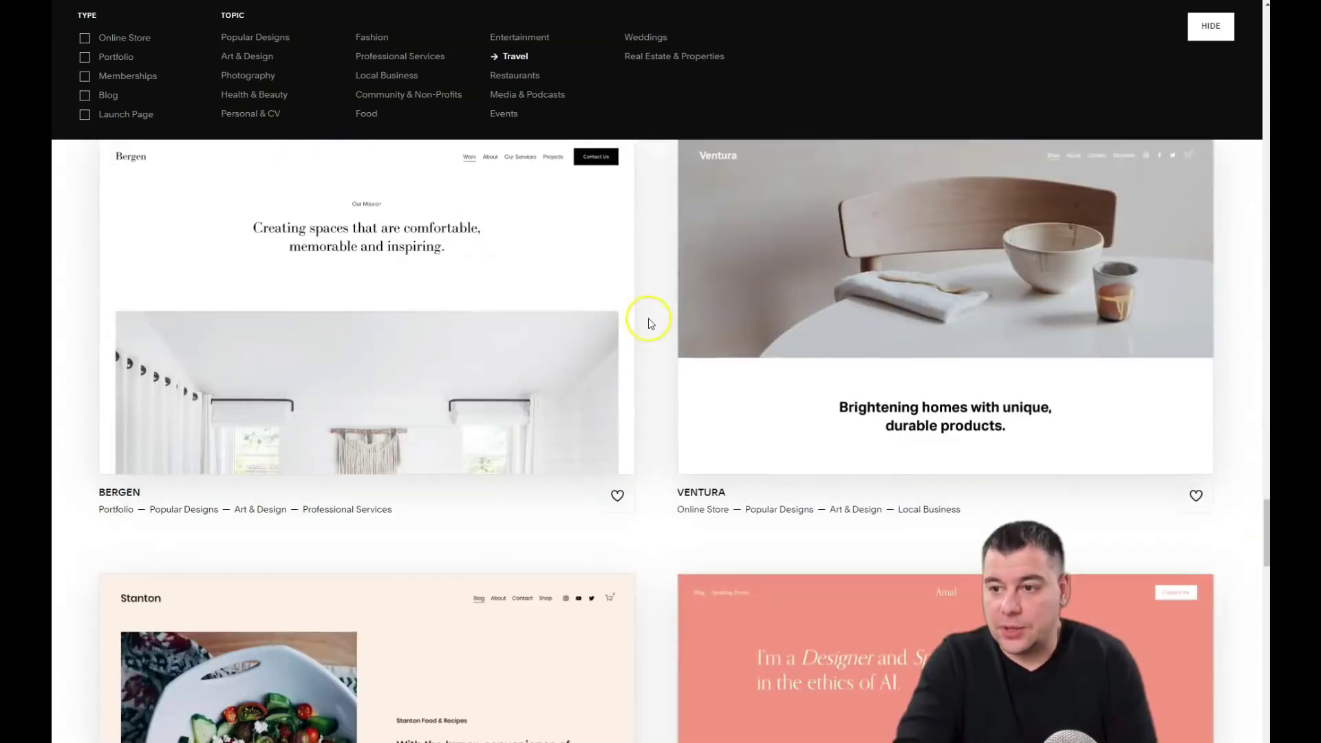
scroll(648, 318, up, 2)
mouse_move(889, 361)
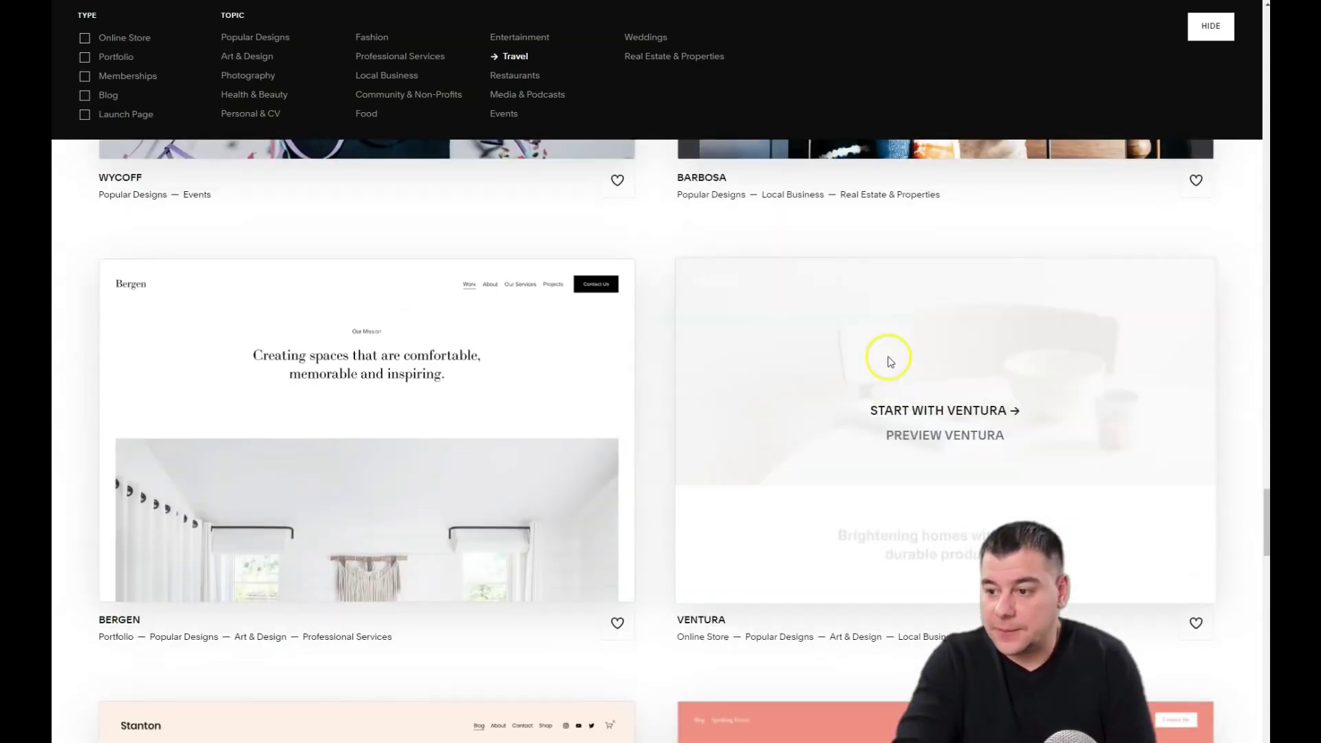
click(936, 411)
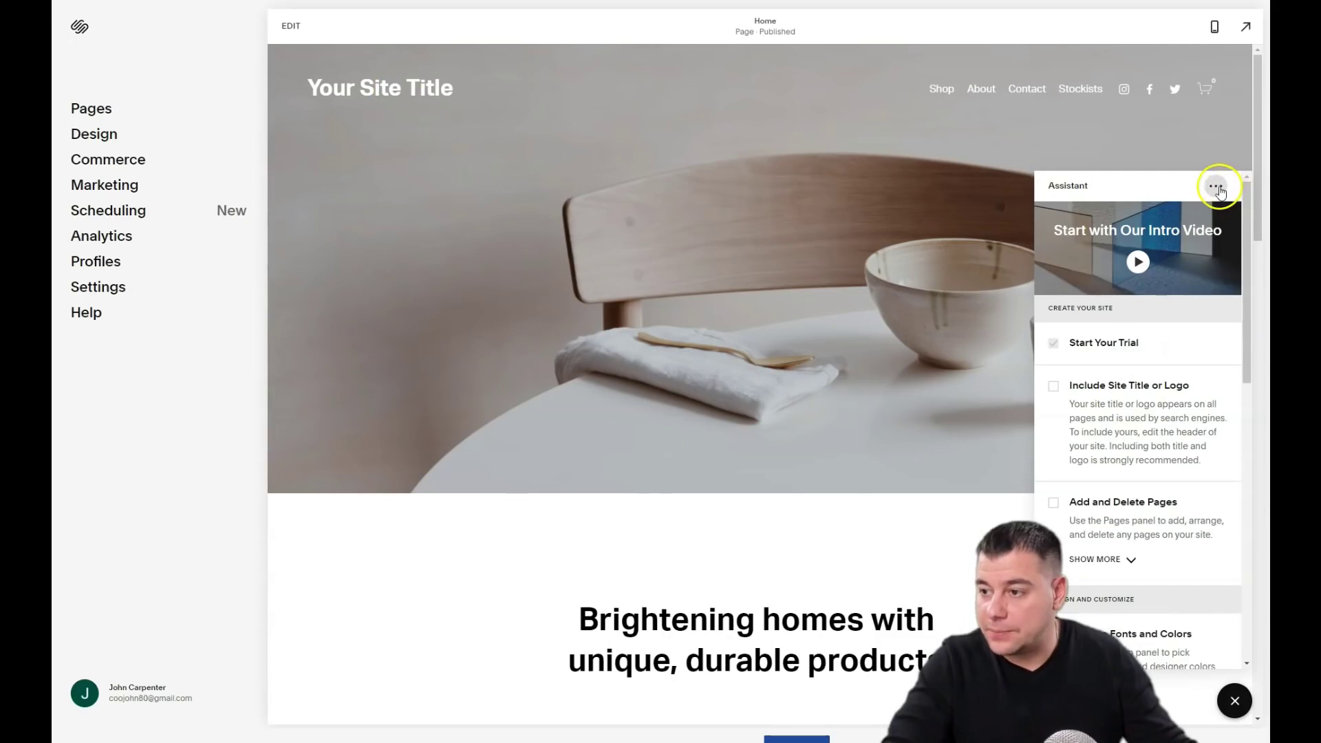
Step: Close the setup assistant checklist and look over the Ventura home page
click(1233, 698)
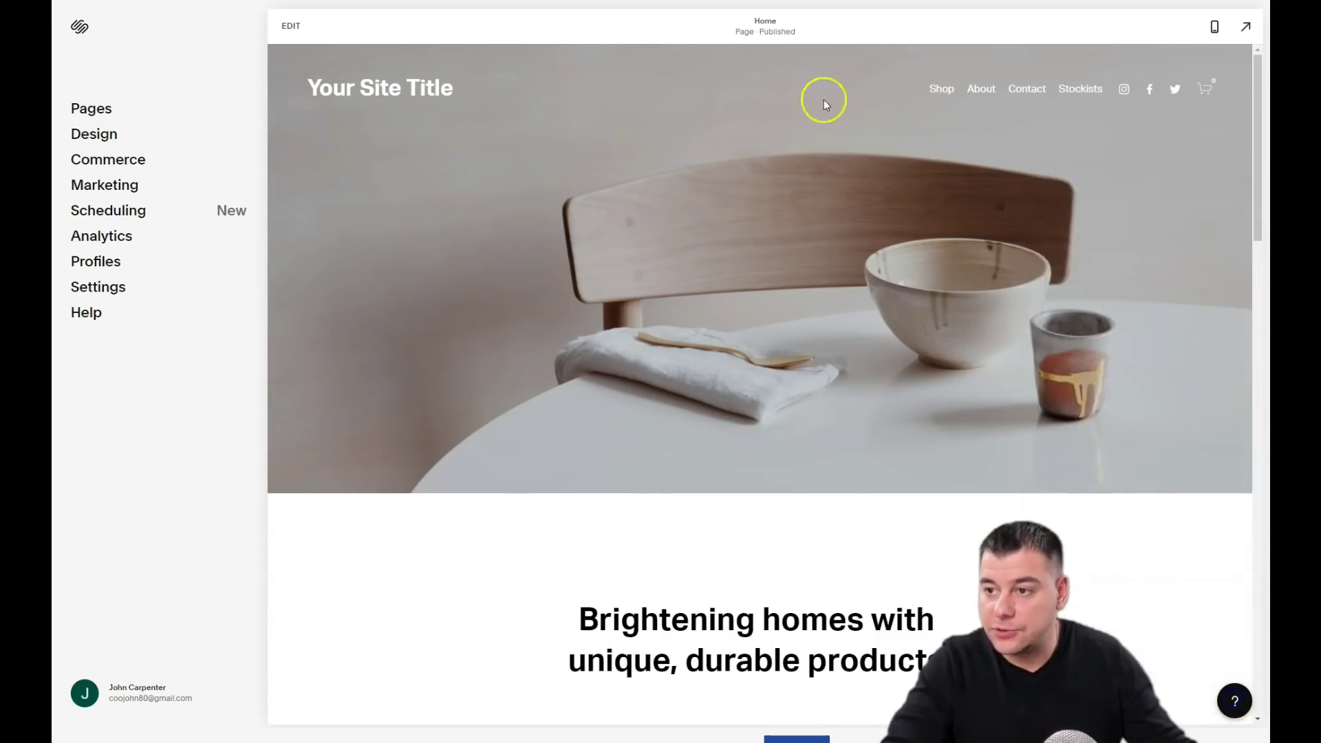
scroll(798, 461, down, 20)
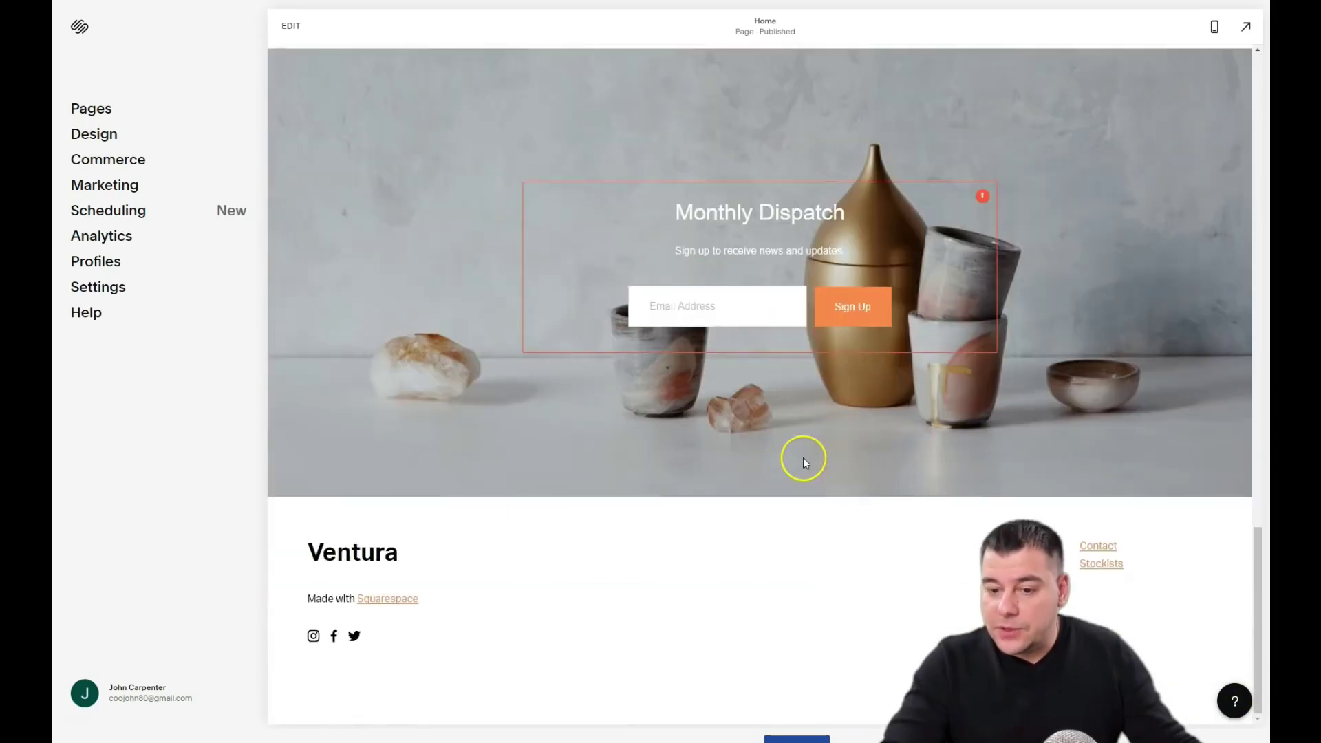
scroll(805, 459, up, 20)
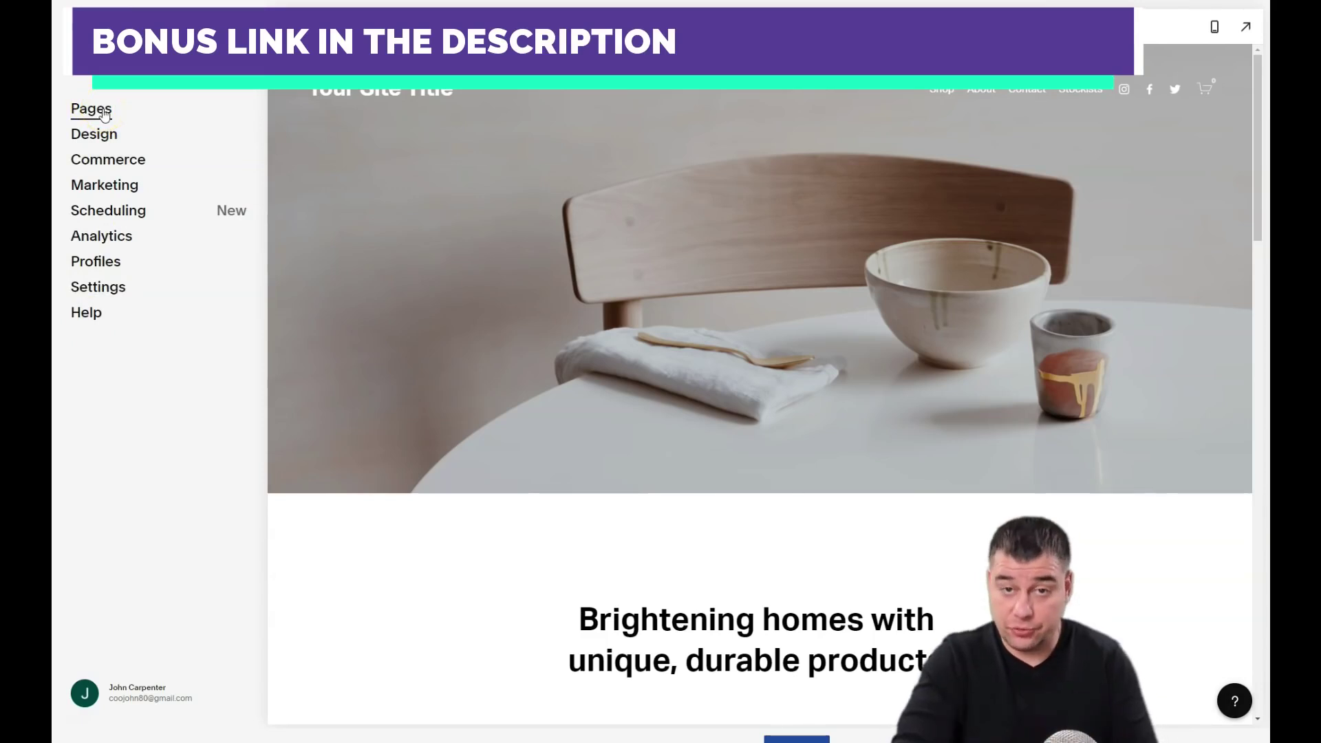
Step: Put the new site's Home page into editing mode
click(93, 117)
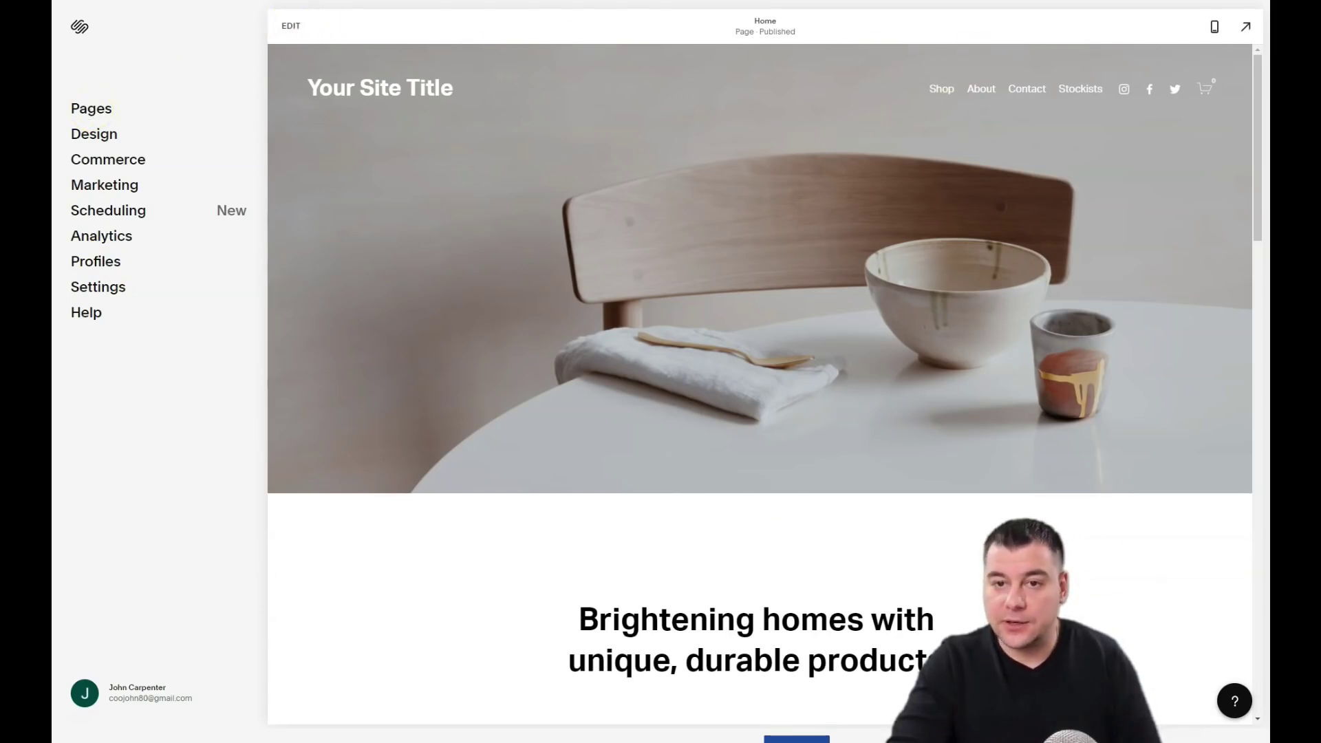
click(383, 81)
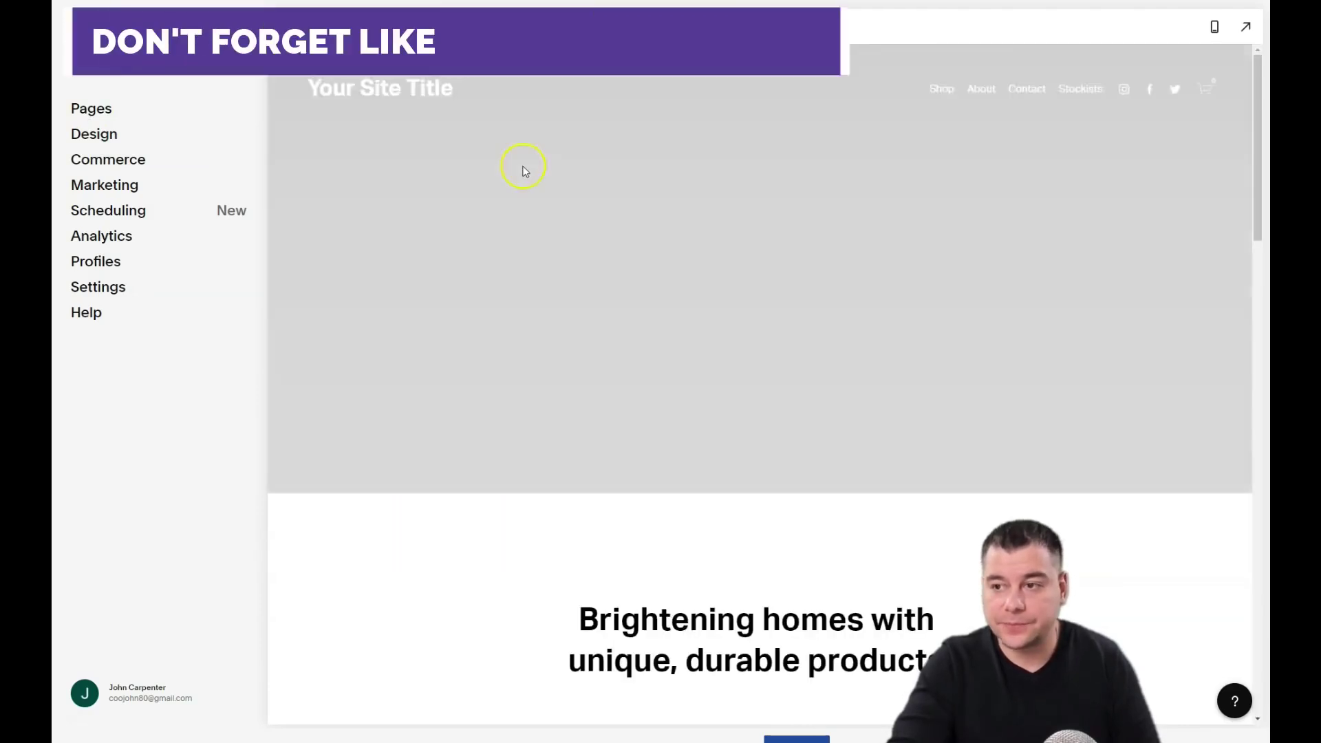
scroll(661, 289, up, 1)
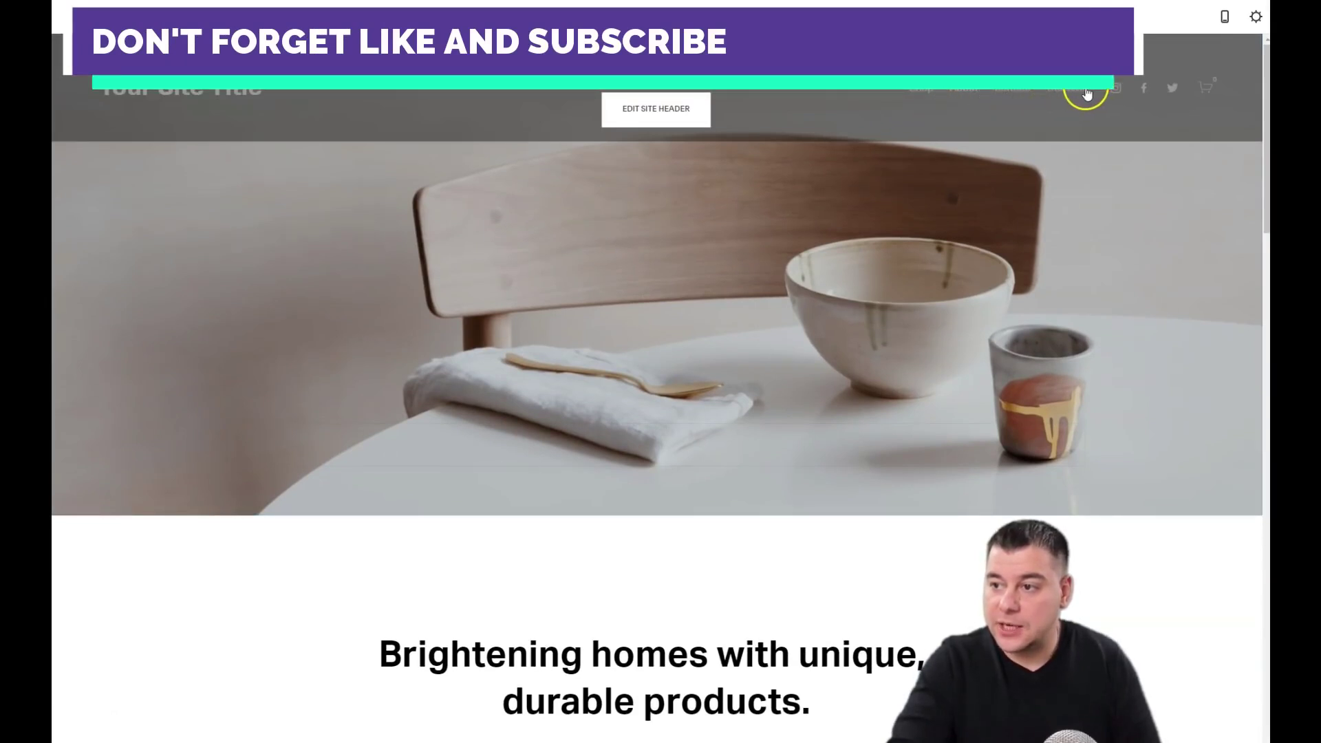
Step: Rename the site title to 'Dream travel' in the header settings, then show its Elements
click(652, 116)
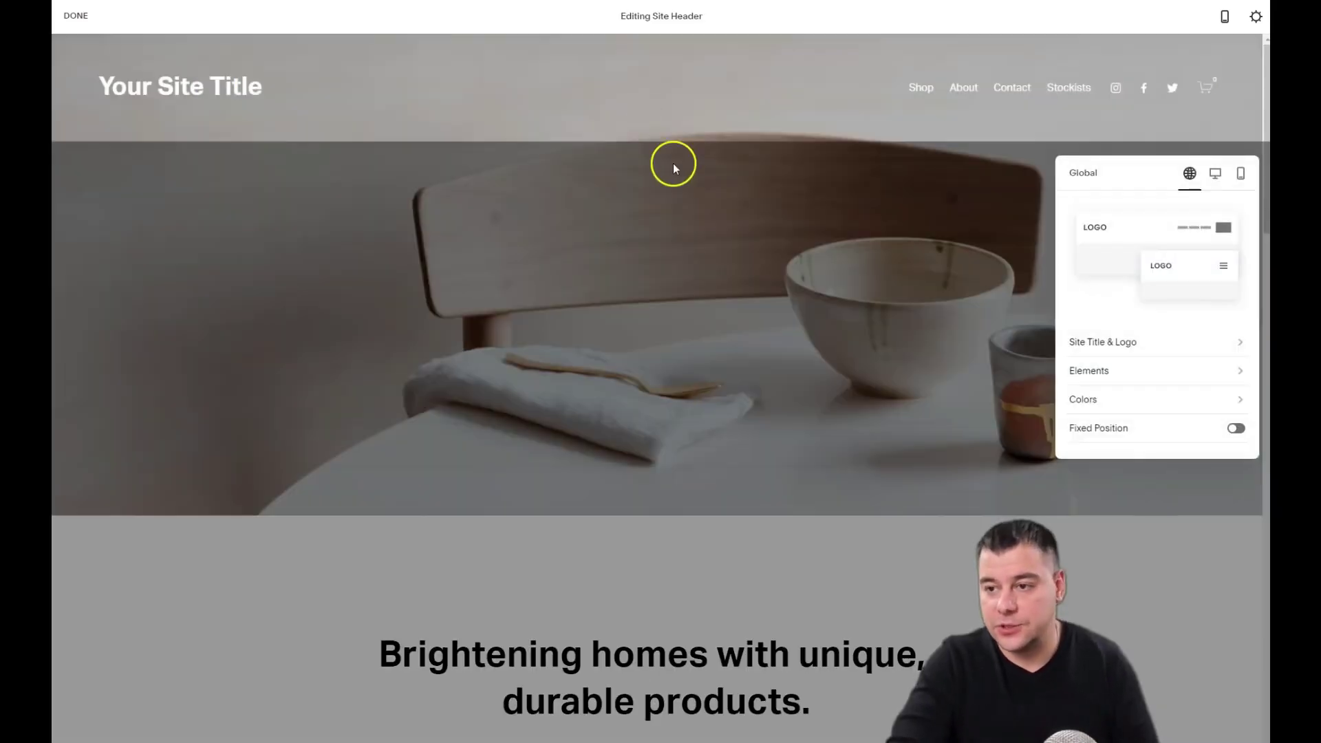
click(1103, 346)
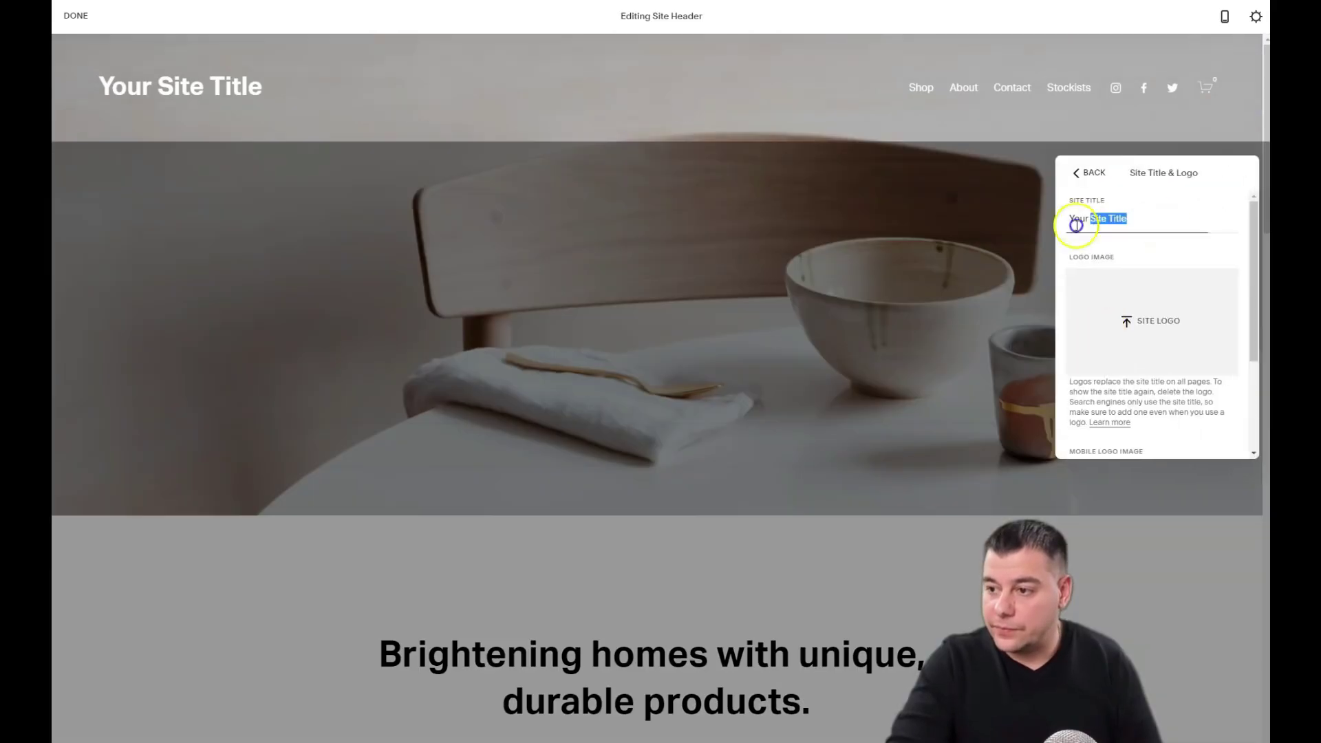
text(Dream travel)
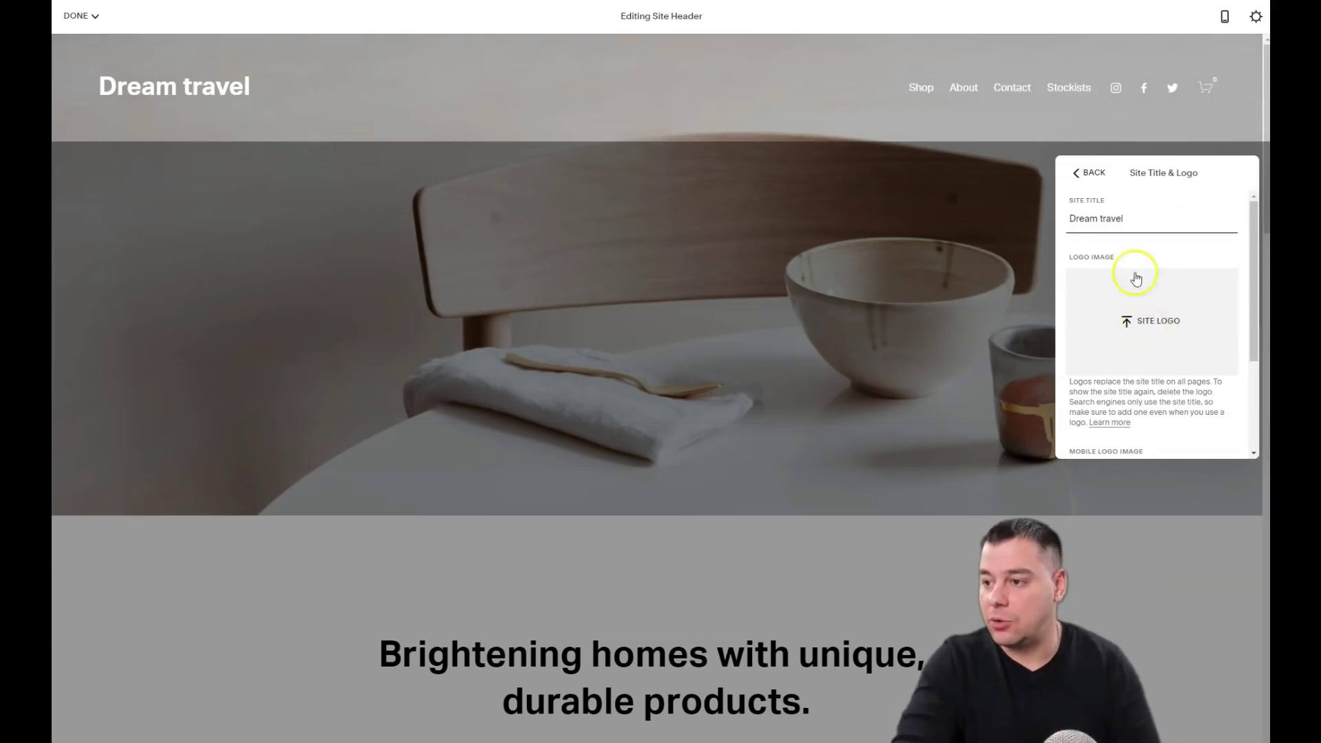
click(1090, 172)
click(1100, 364)
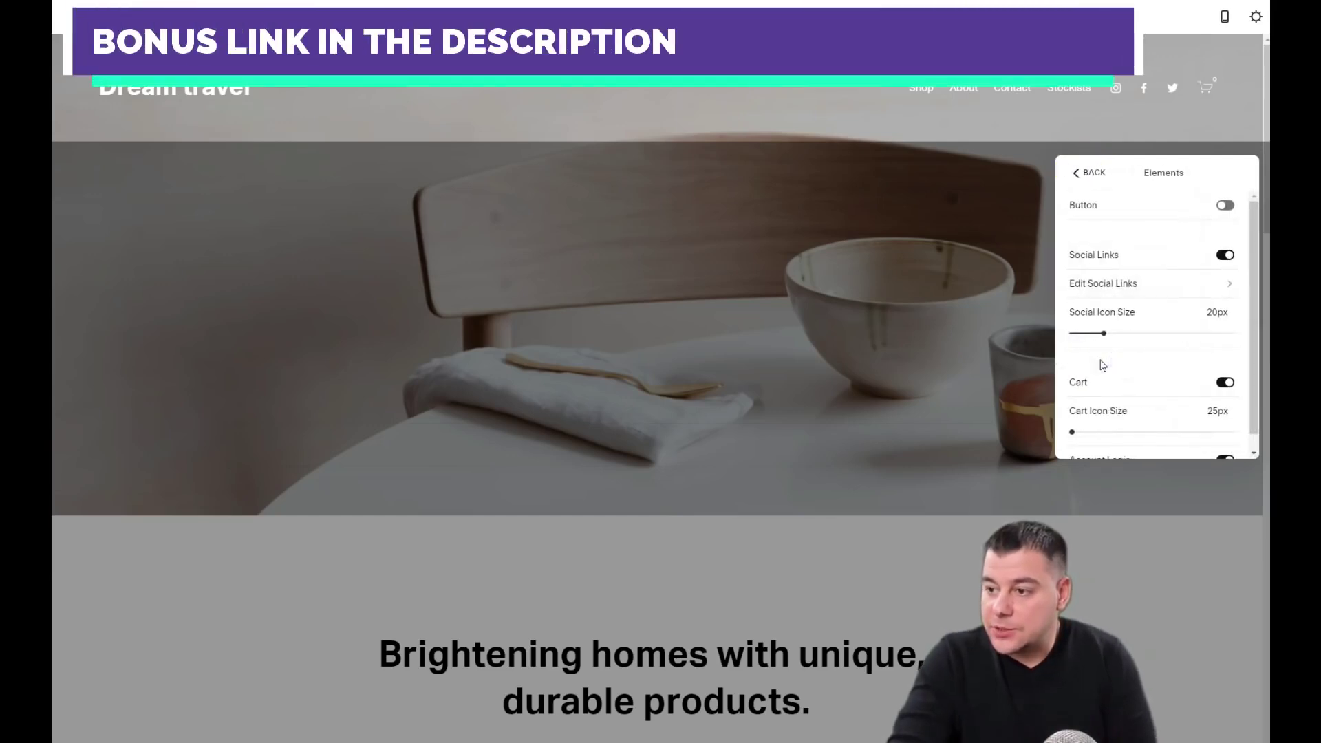
Step: Add a header button labelled 'Want my trip'
click(1226, 206)
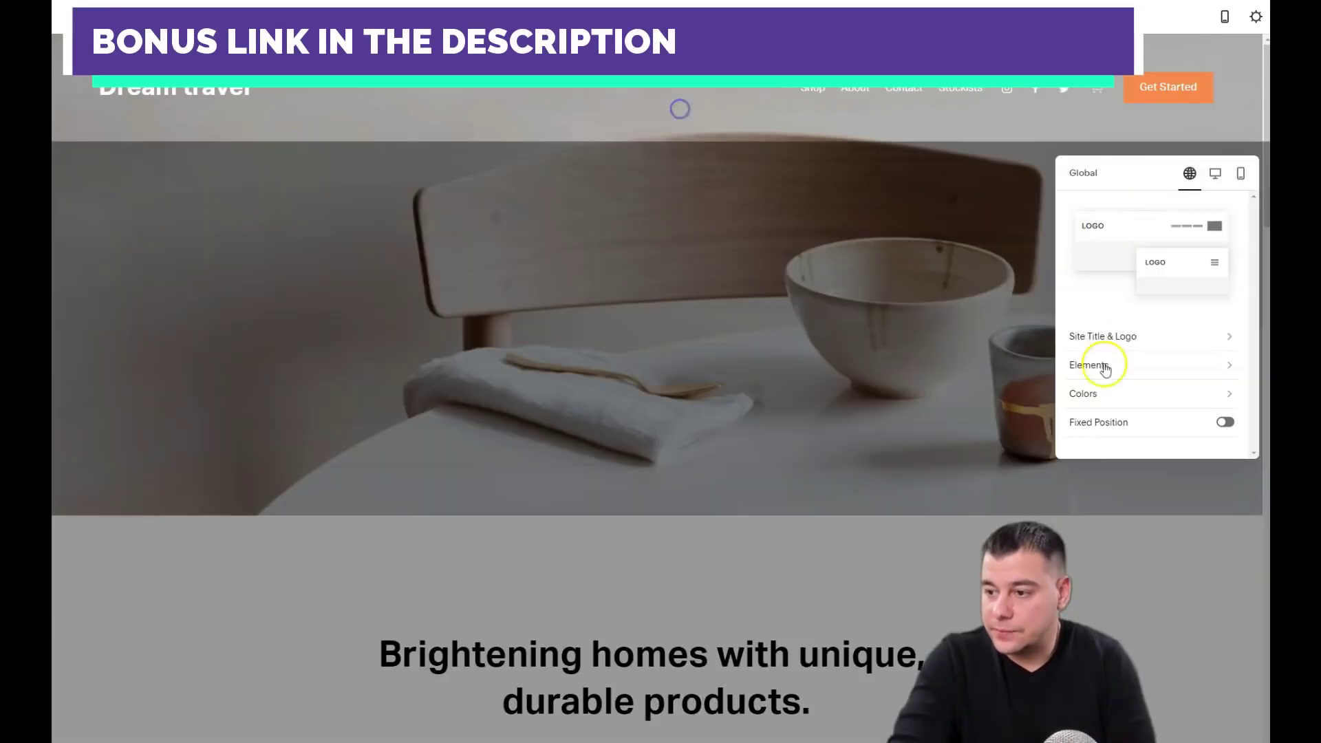
click(1101, 363)
click(1067, 234)
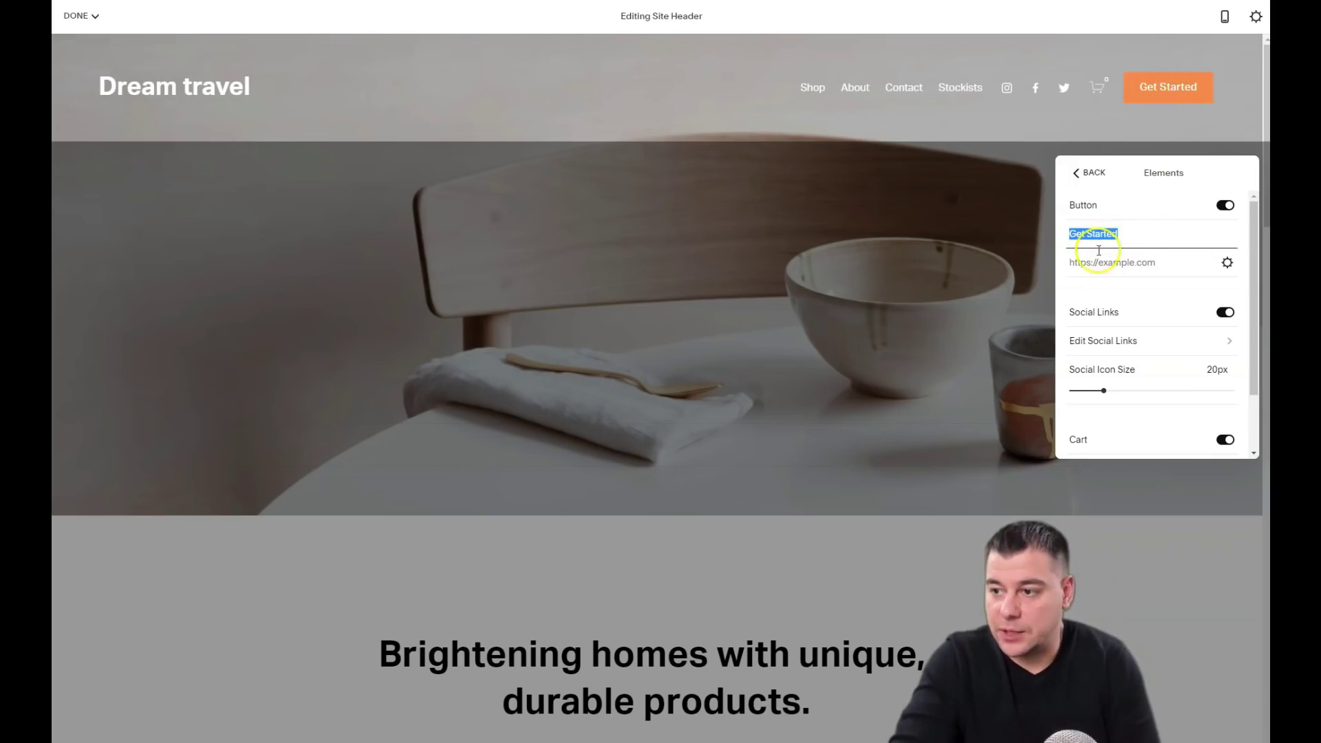
text(Want my trip)
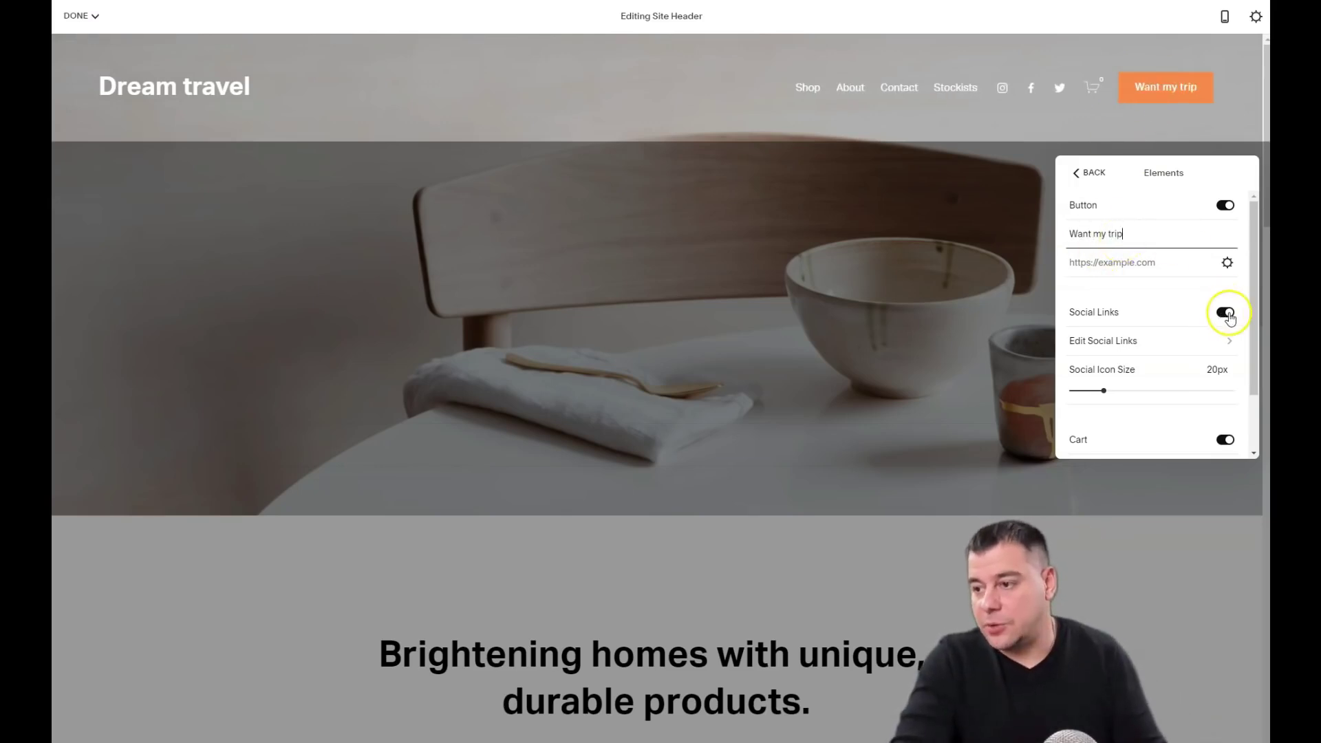
Step: Keep the social icons in the header and review the social links list
click(1228, 314)
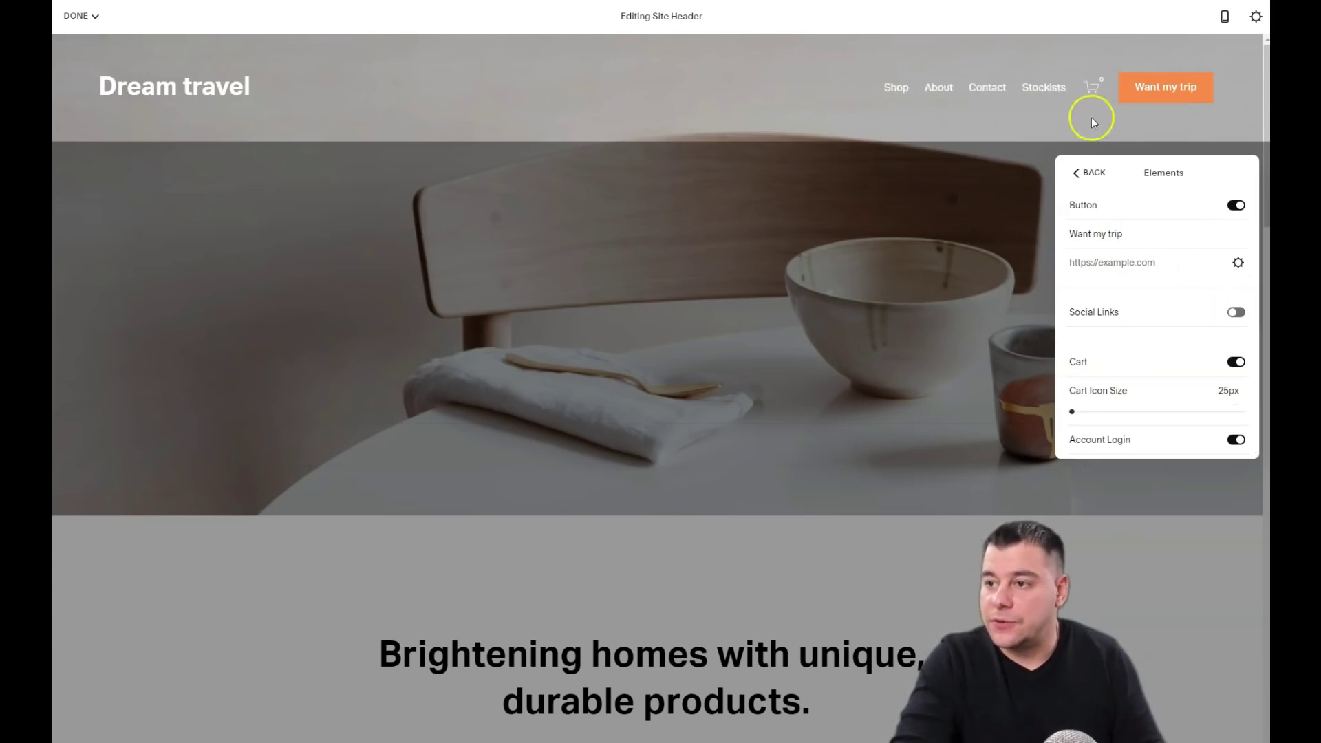
click(1239, 313)
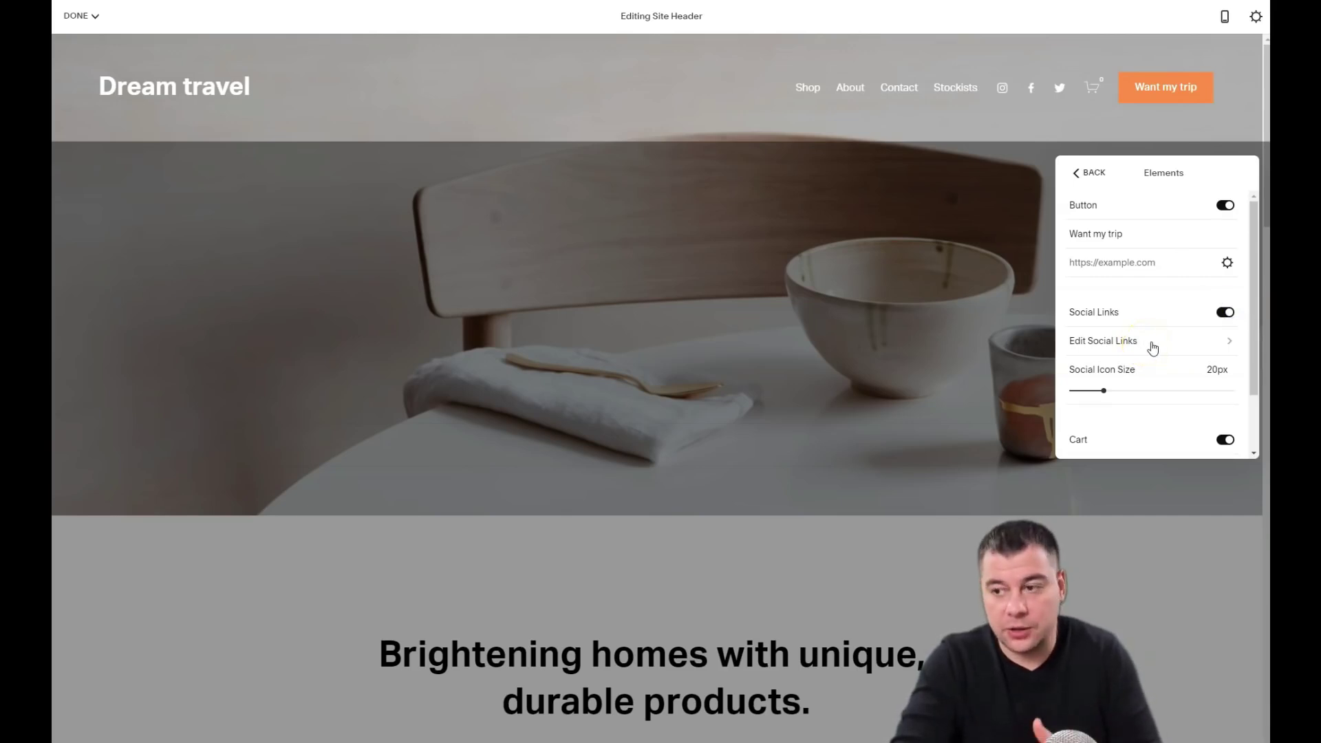
click(1152, 342)
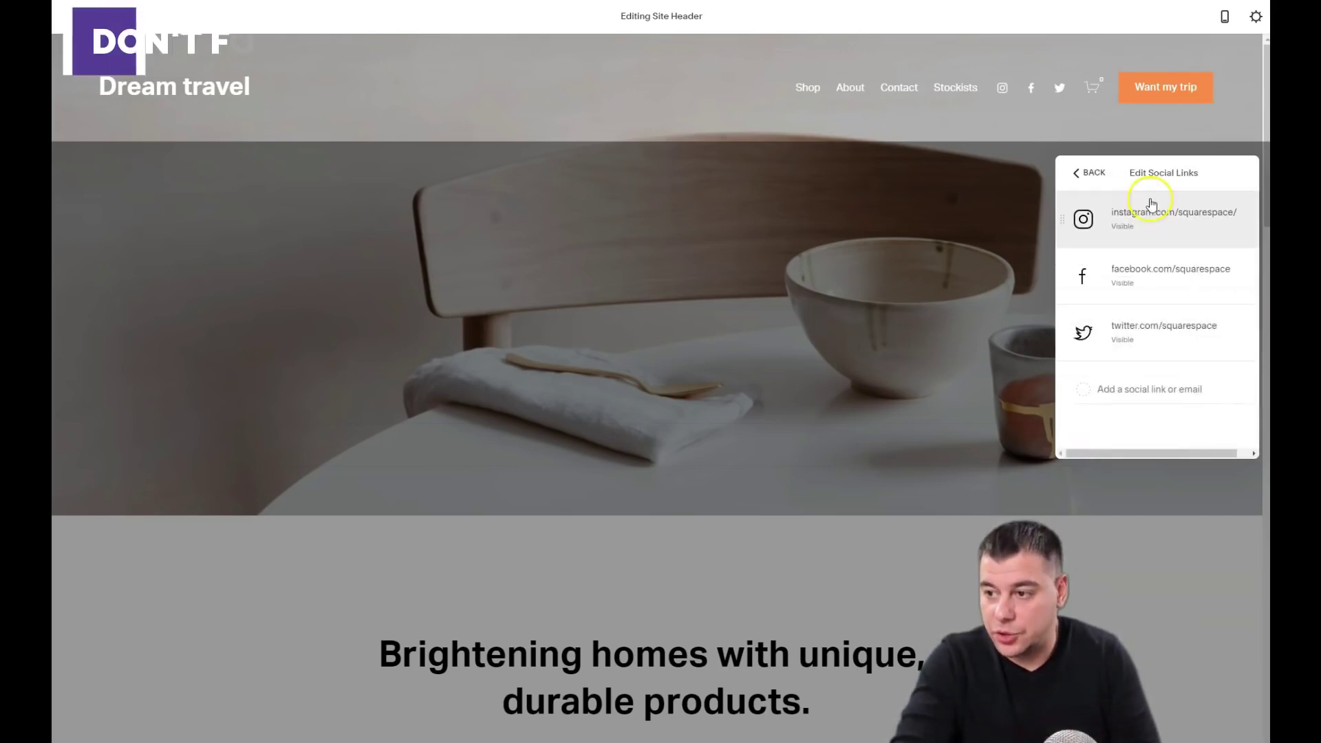
click(1077, 173)
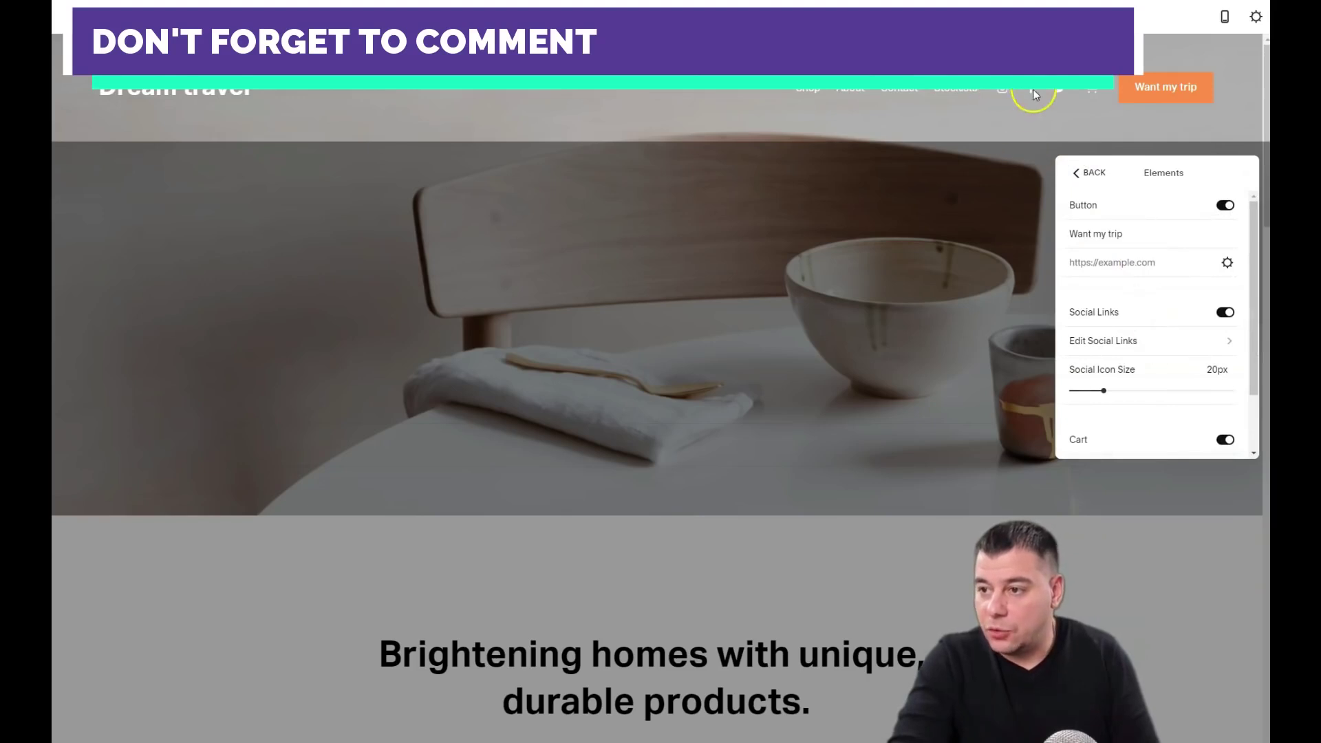
Step: Set social icon size to 25px and turn off Cart and Account Login
scroll(1157, 346, down, 1)
drag(1106, 317, 1136, 317)
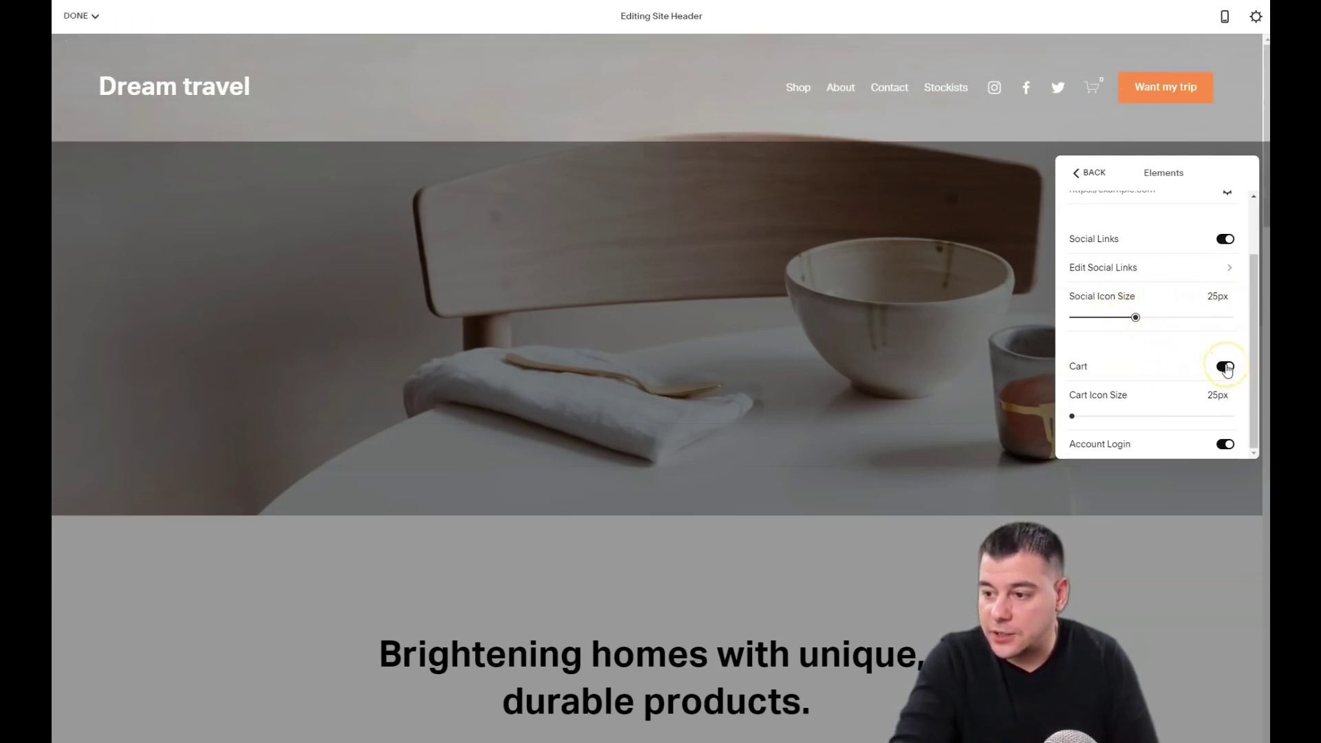
click(1225, 367)
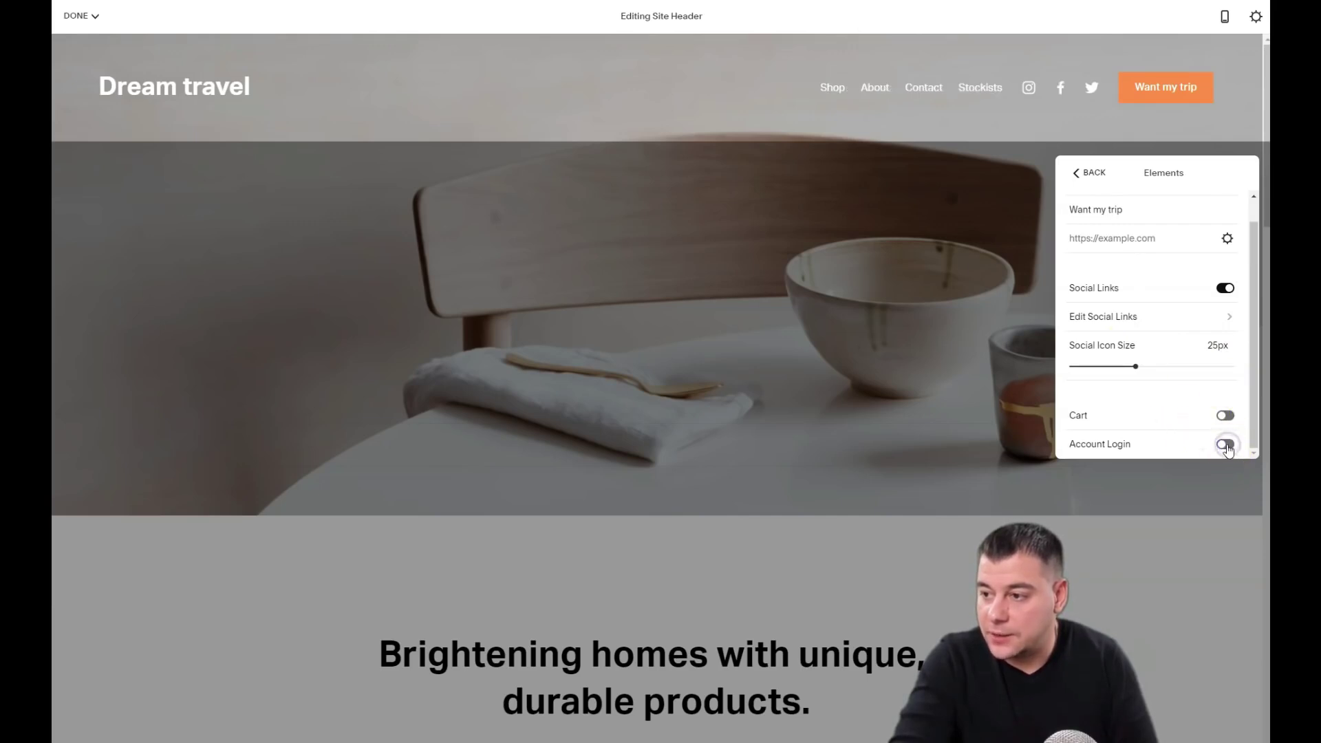
click(1076, 176)
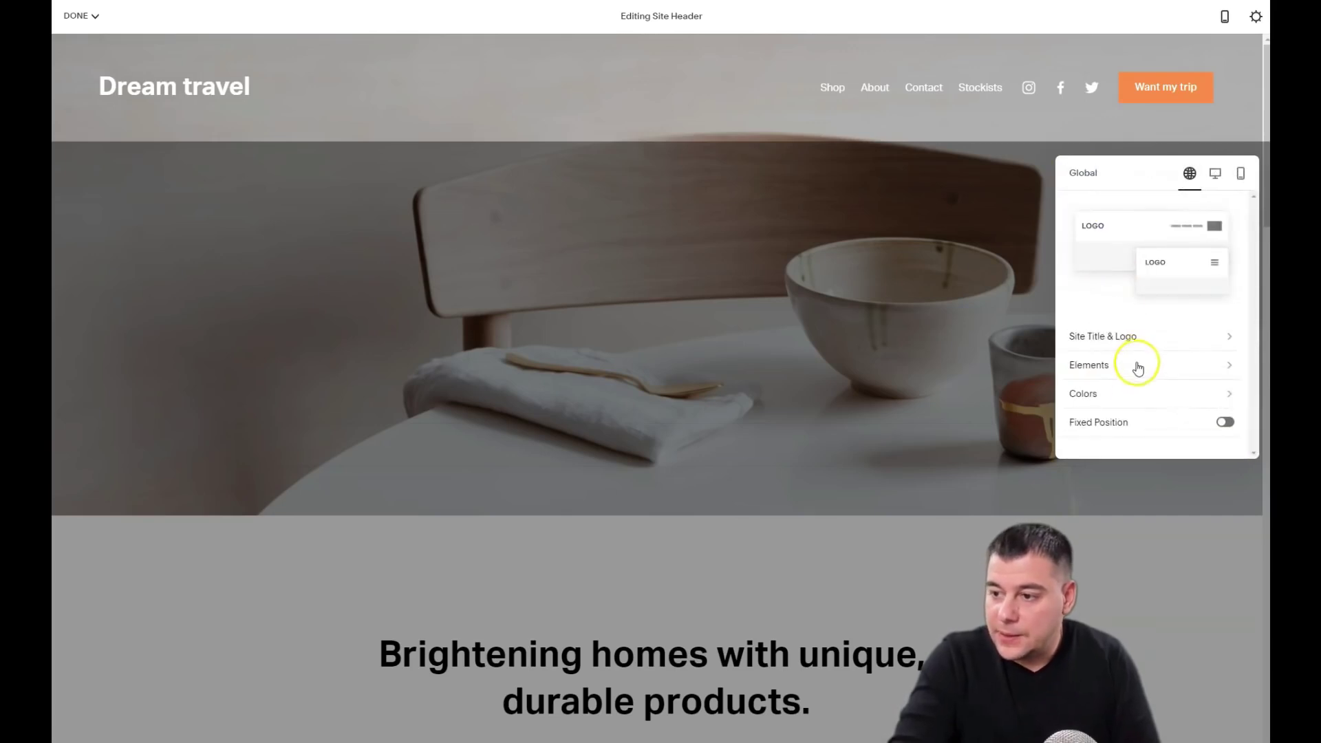
Step: Use the desktop header layout with navigation left and 'Dream travel' centred, then exit header editing
click(1136, 398)
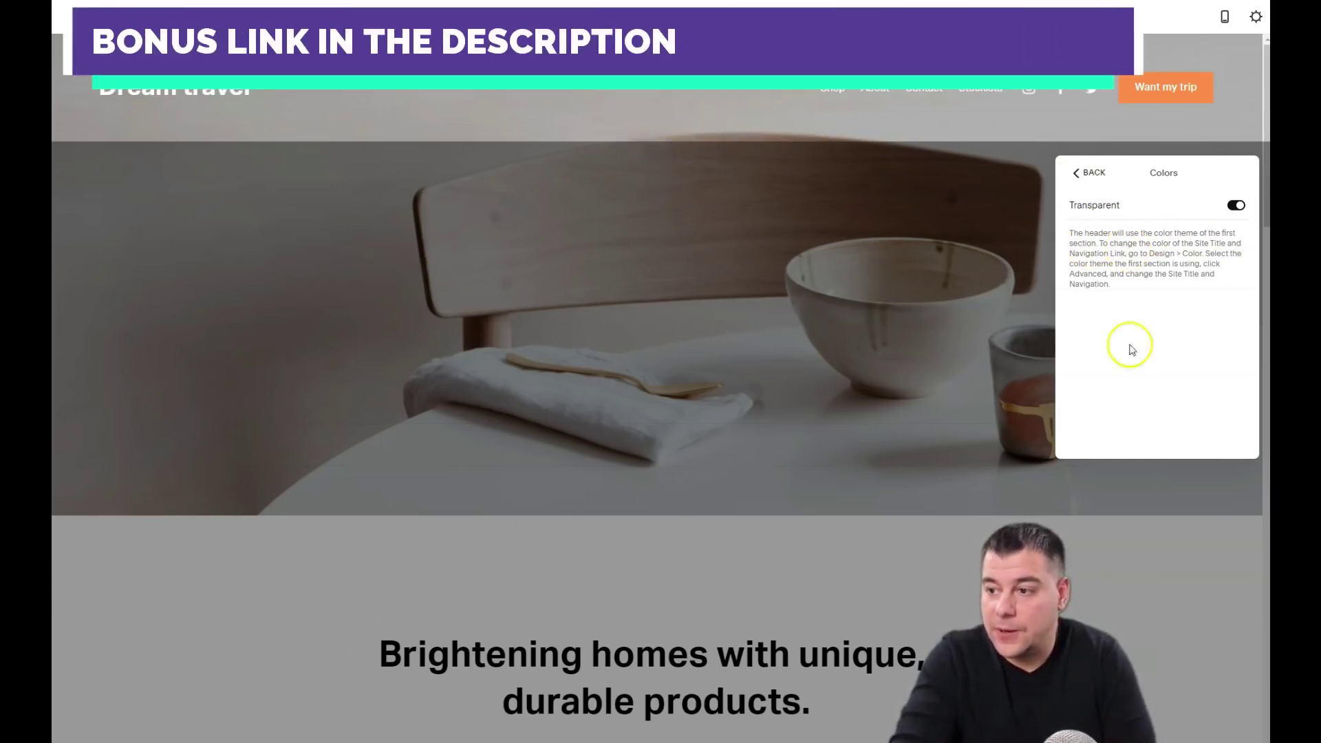
click(1077, 174)
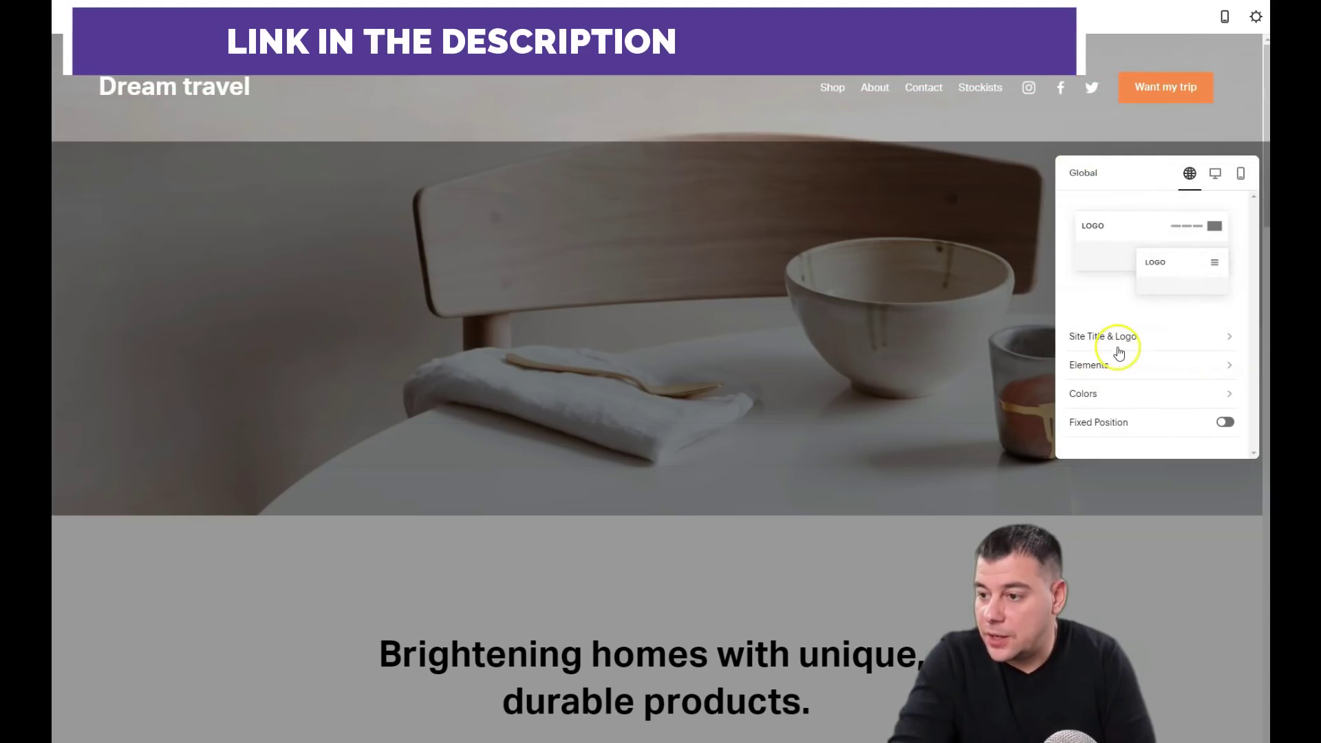
click(1213, 176)
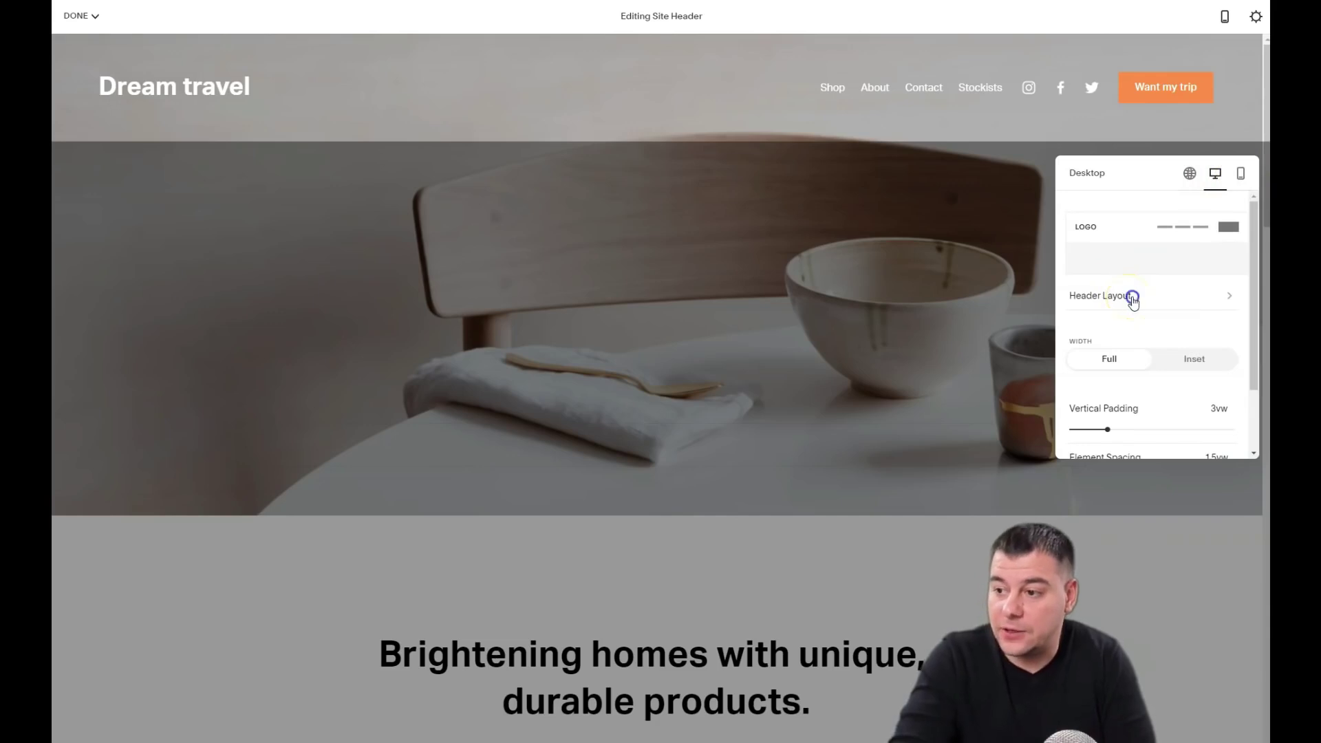
click(1133, 296)
click(1119, 298)
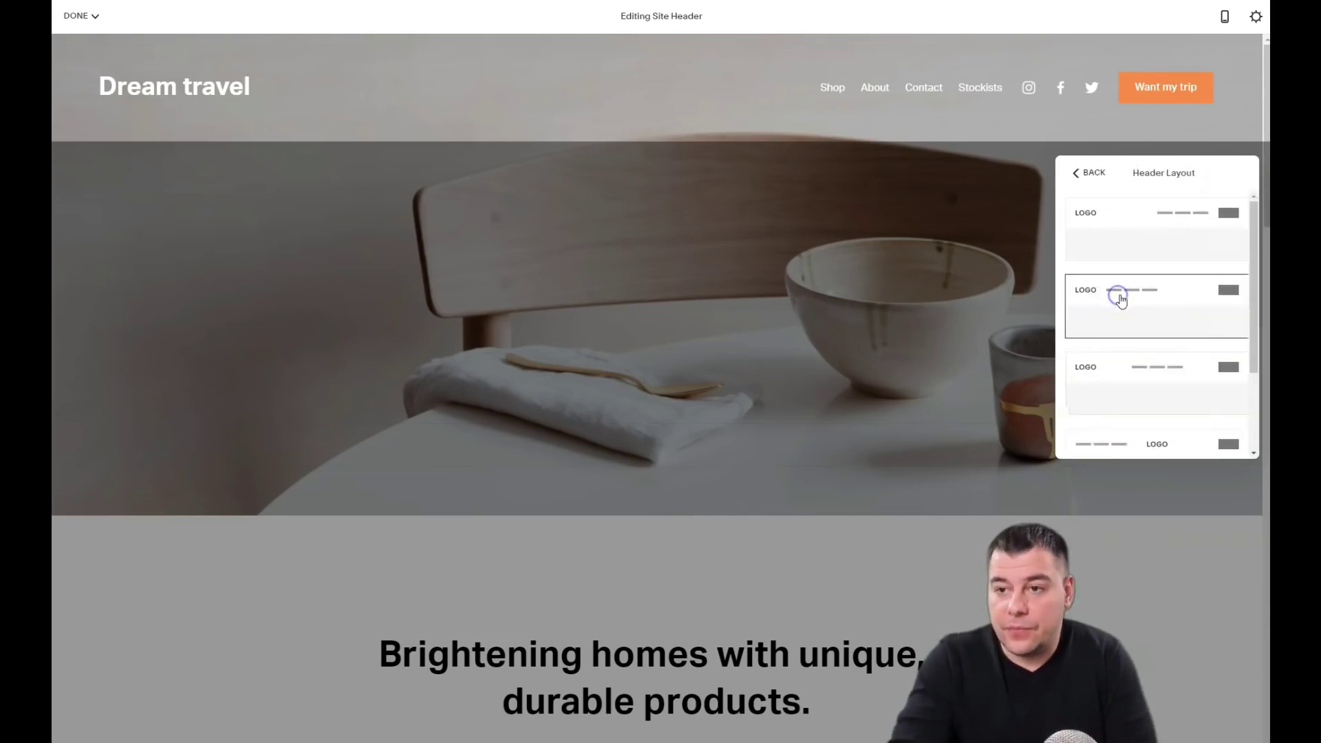
scroll(1126, 371, down, 2)
click(1155, 328)
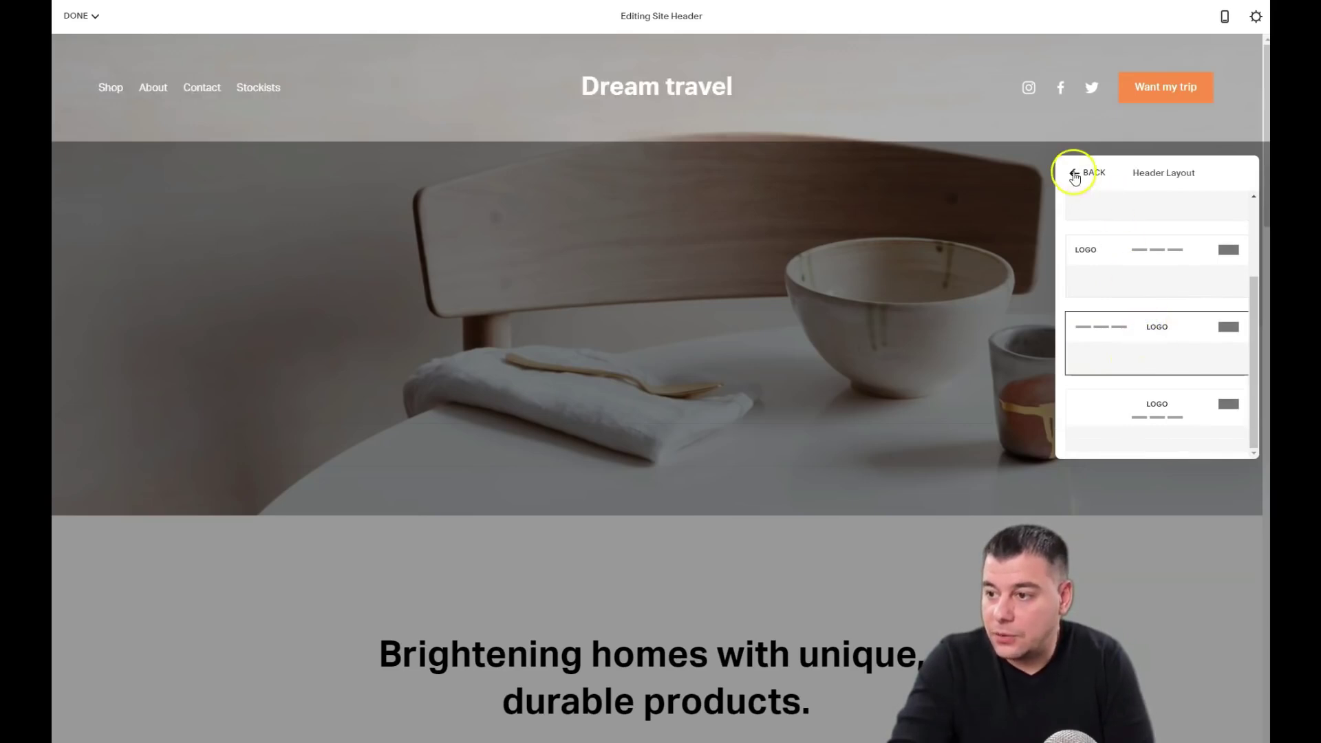
click(1026, 195)
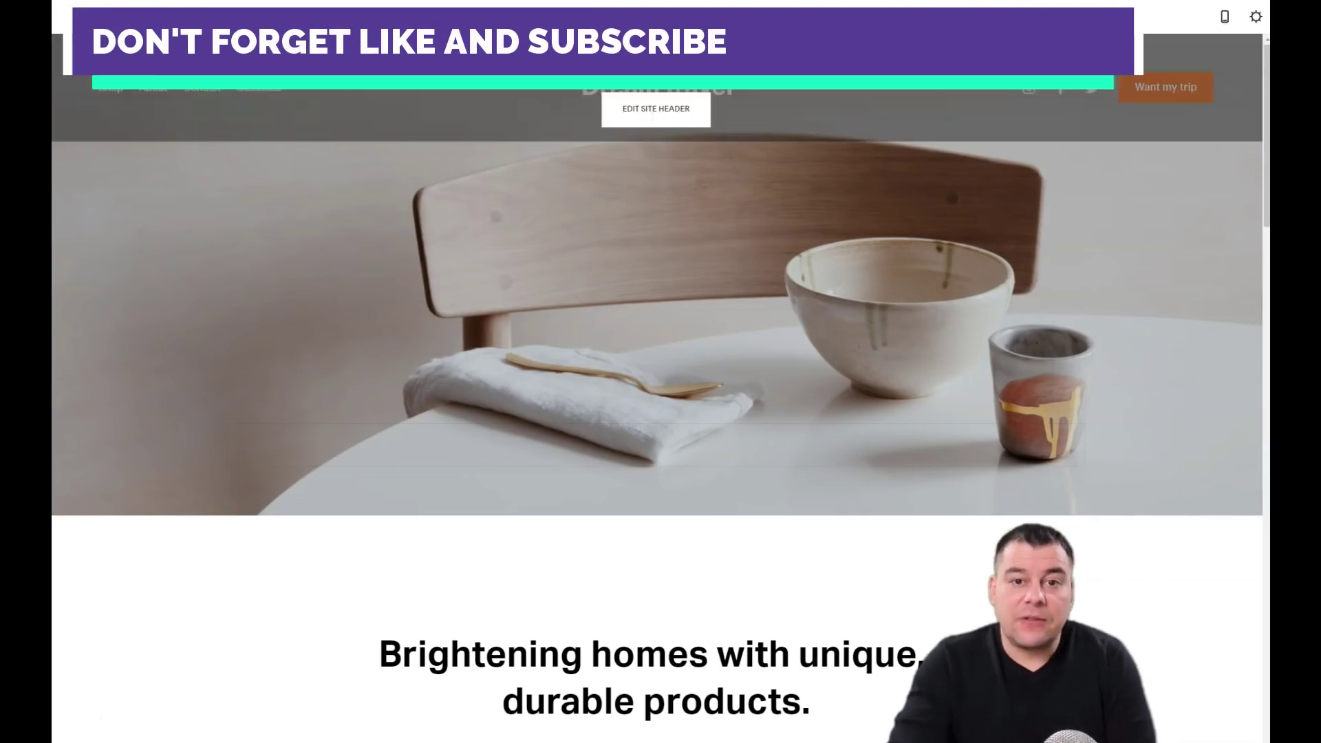
Step: Delete the Shop, About, Contact and Stockists demo pages from the Pages list
click(77, 19)
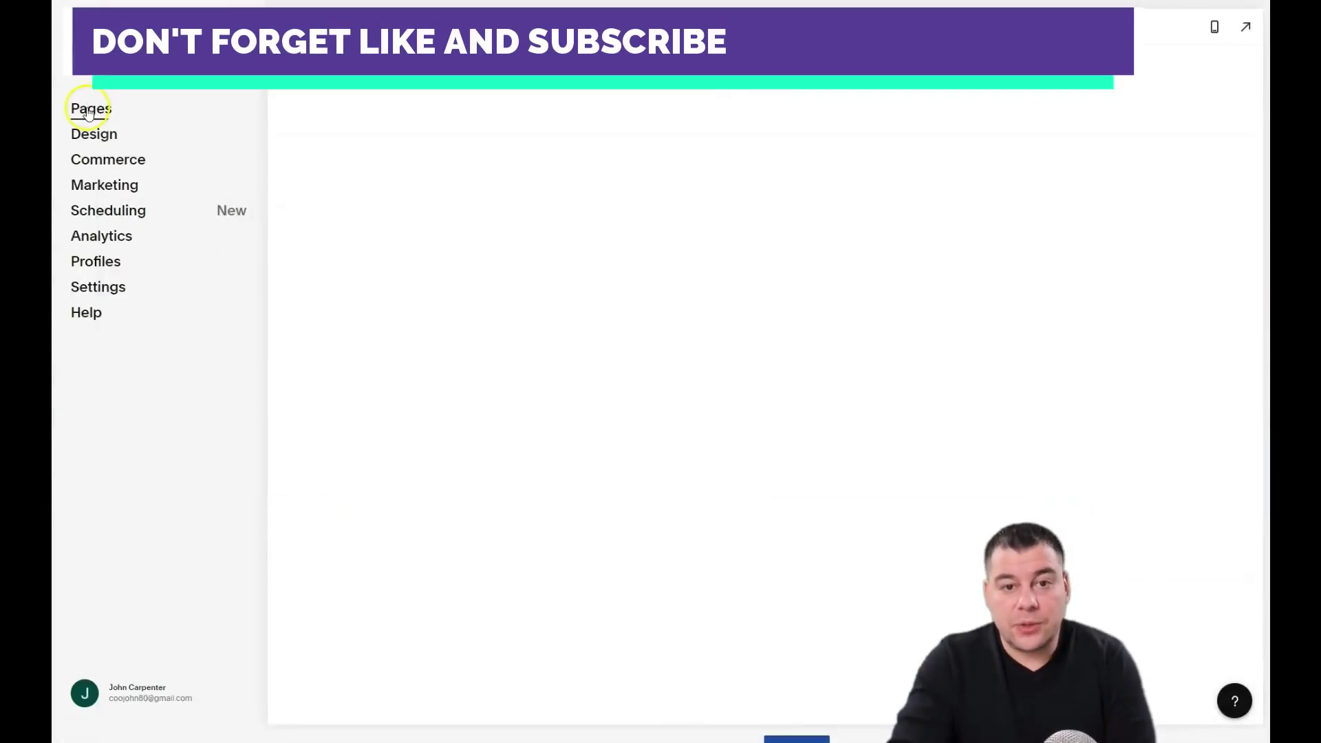
click(88, 110)
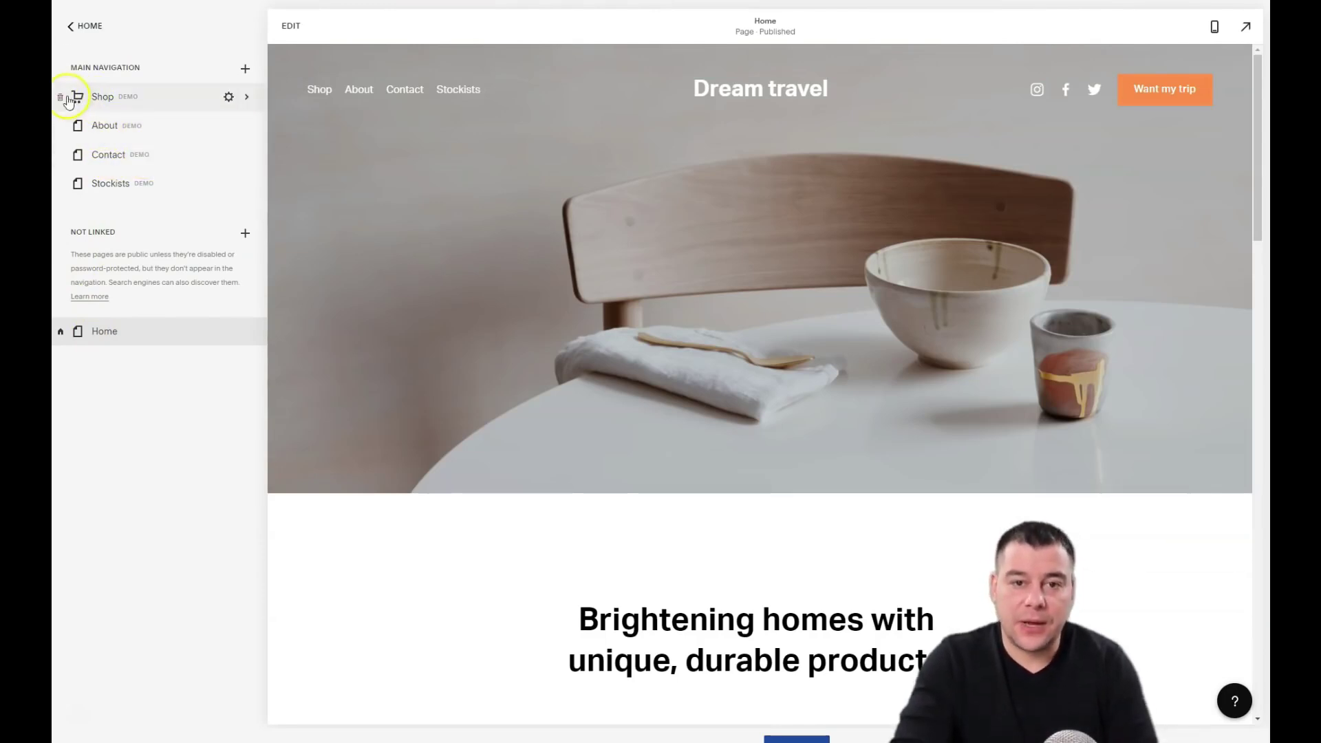
click(60, 99)
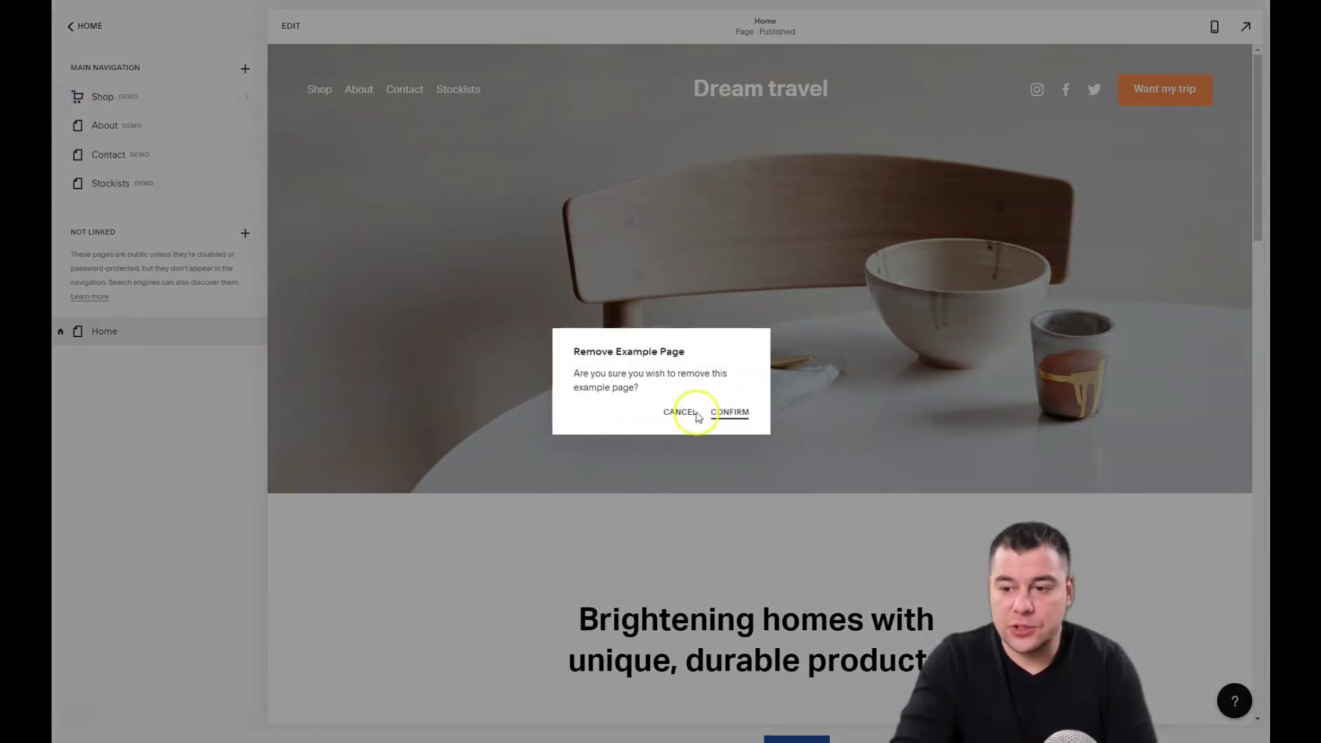
click(729, 411)
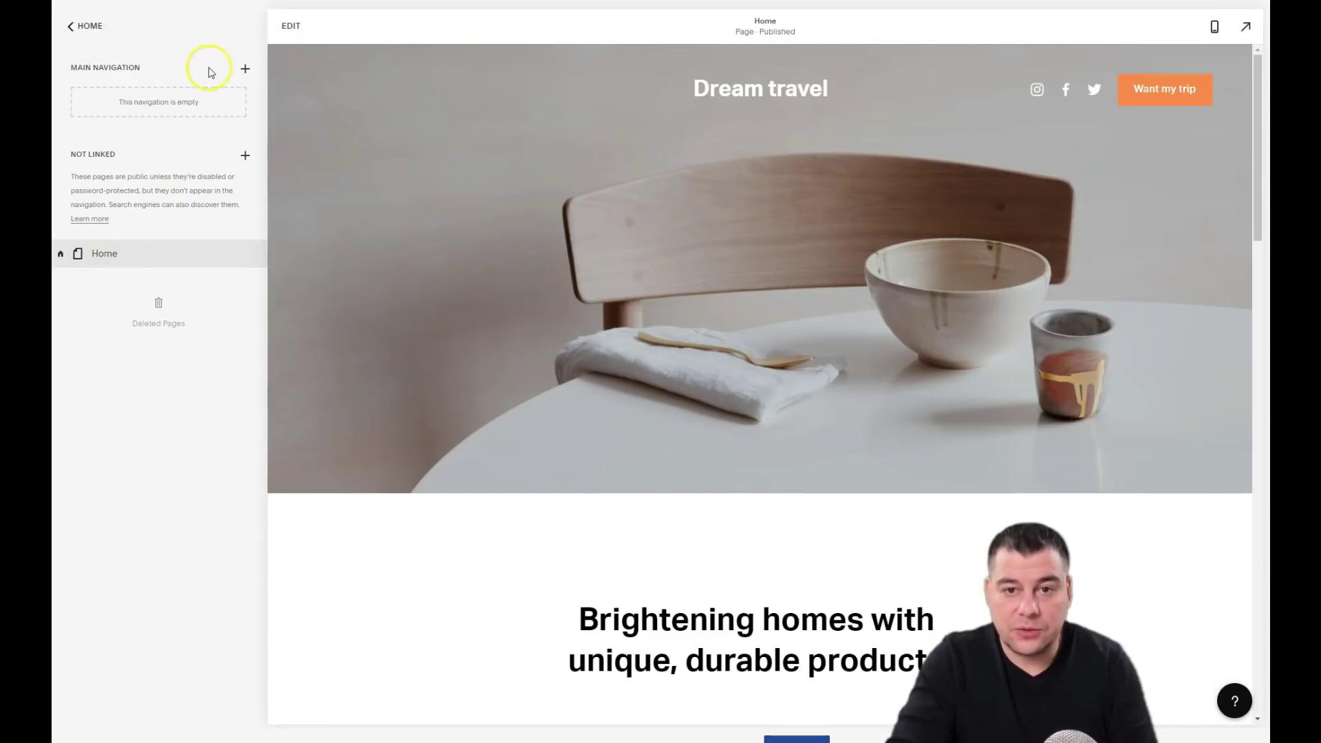
click(246, 71)
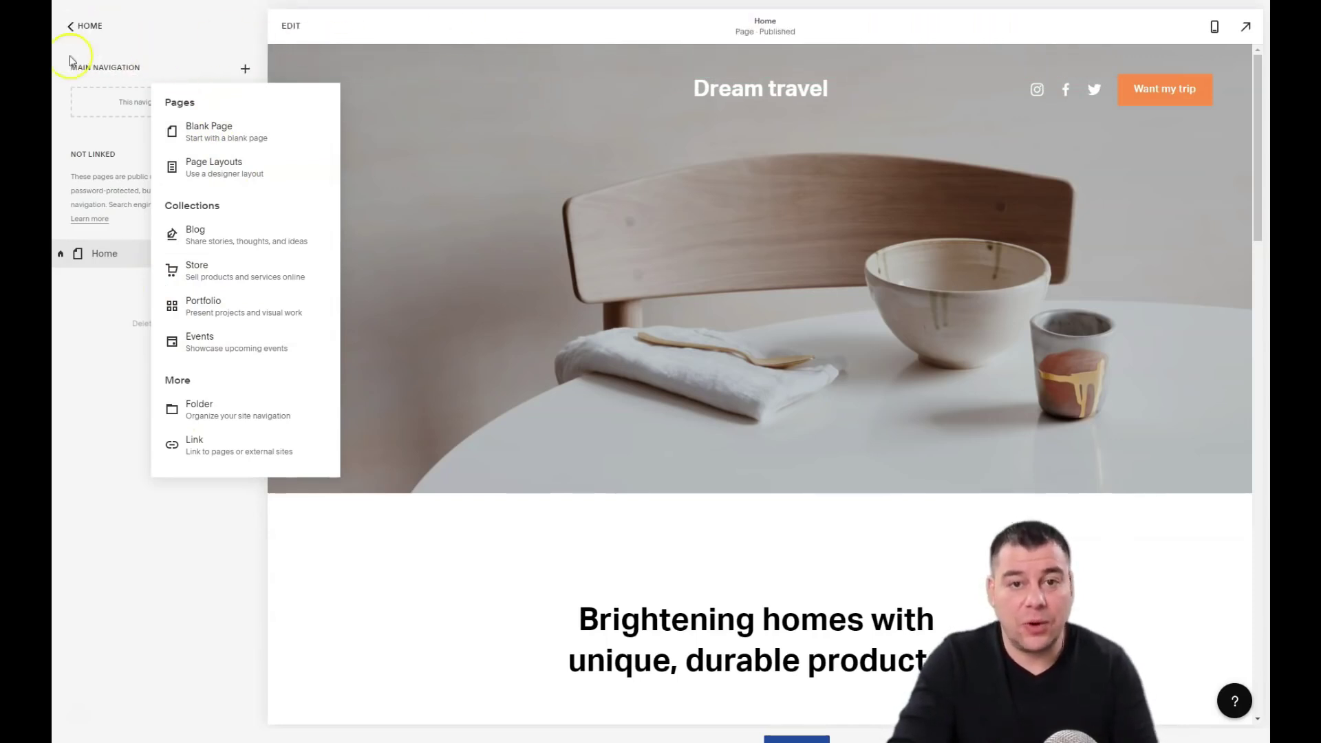
click(70, 29)
Step: Reopen the Home page editor and scroll through the page to the chair-image hero section
click(69, 28)
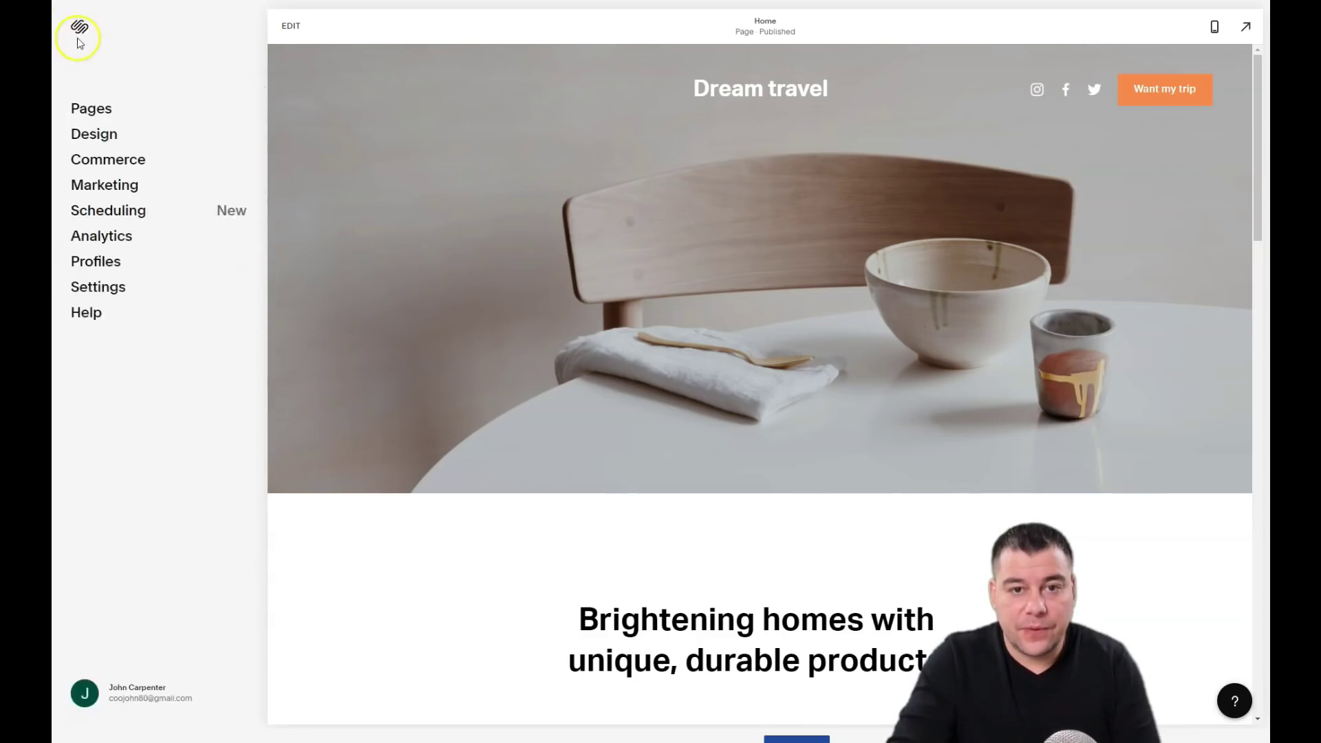
click(289, 26)
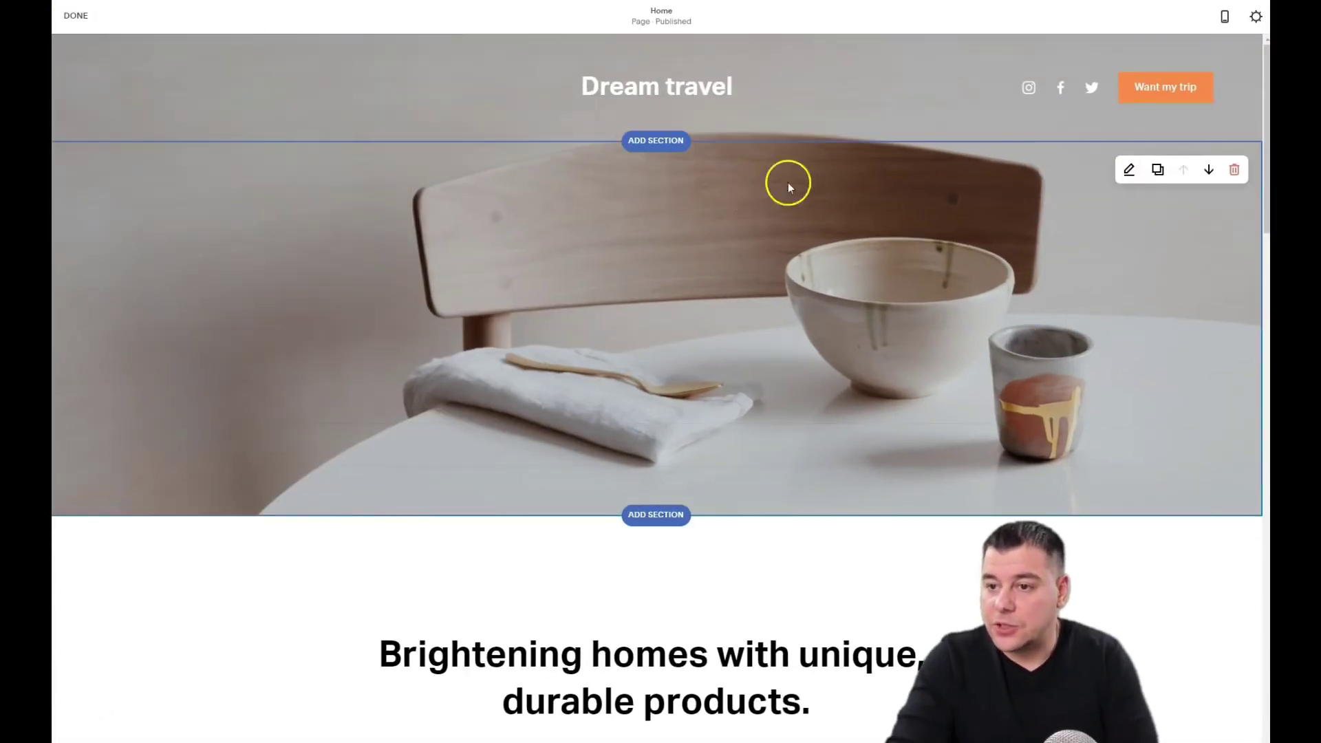
mouse_move(683, 98)
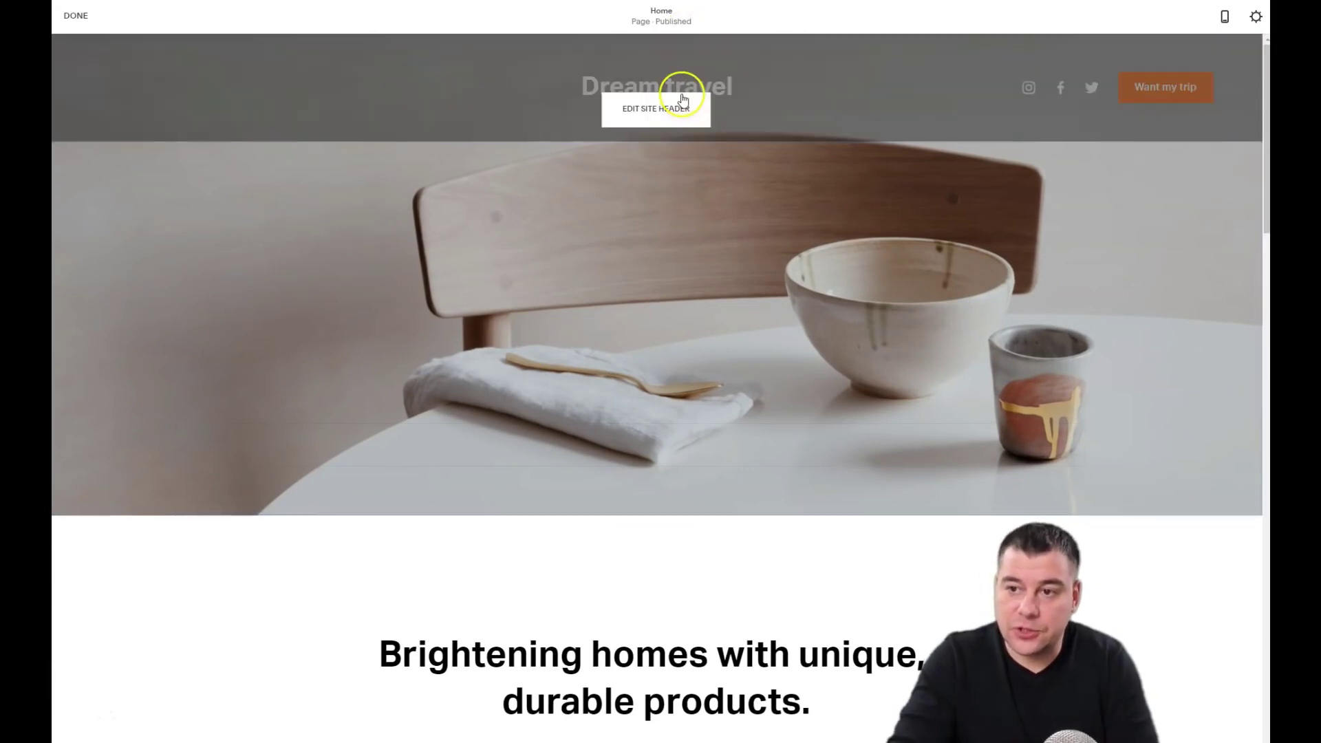
scroll(666, 197, down, 10)
scroll(695, 427, down, 15)
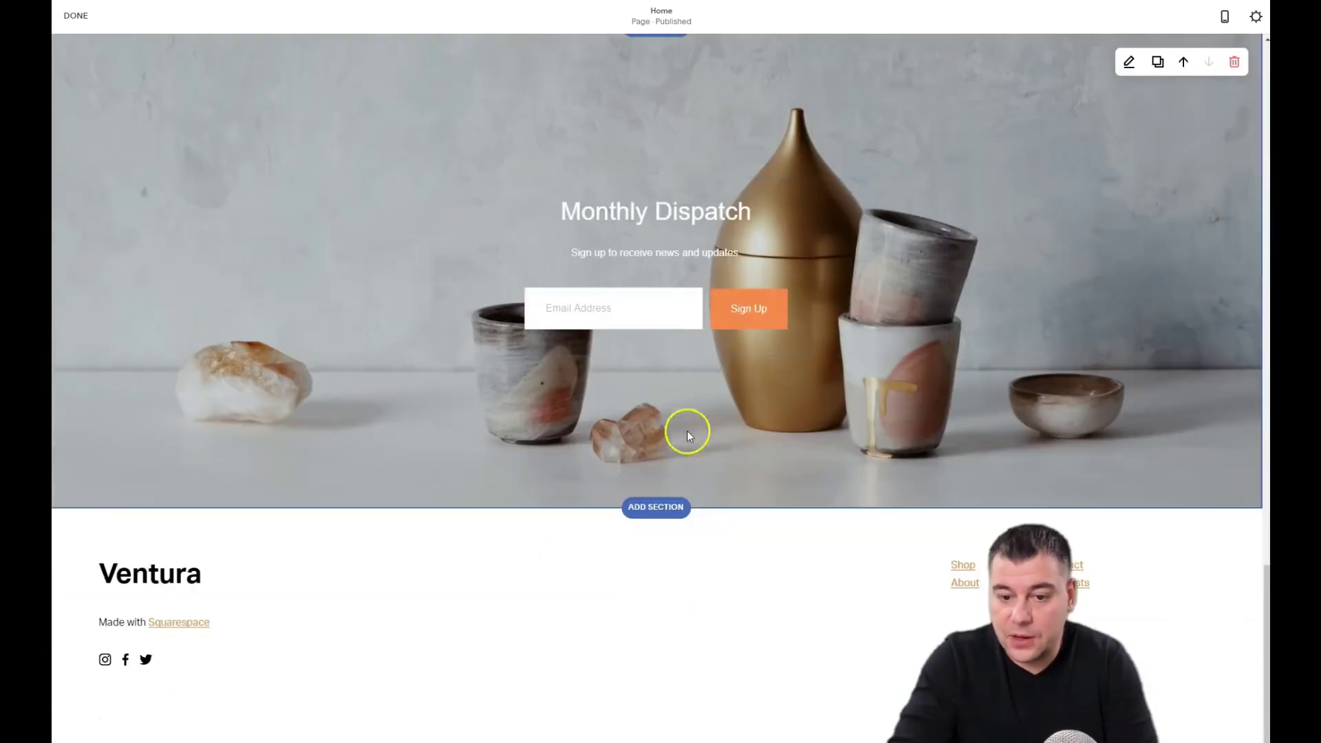
scroll(713, 483, up, 20)
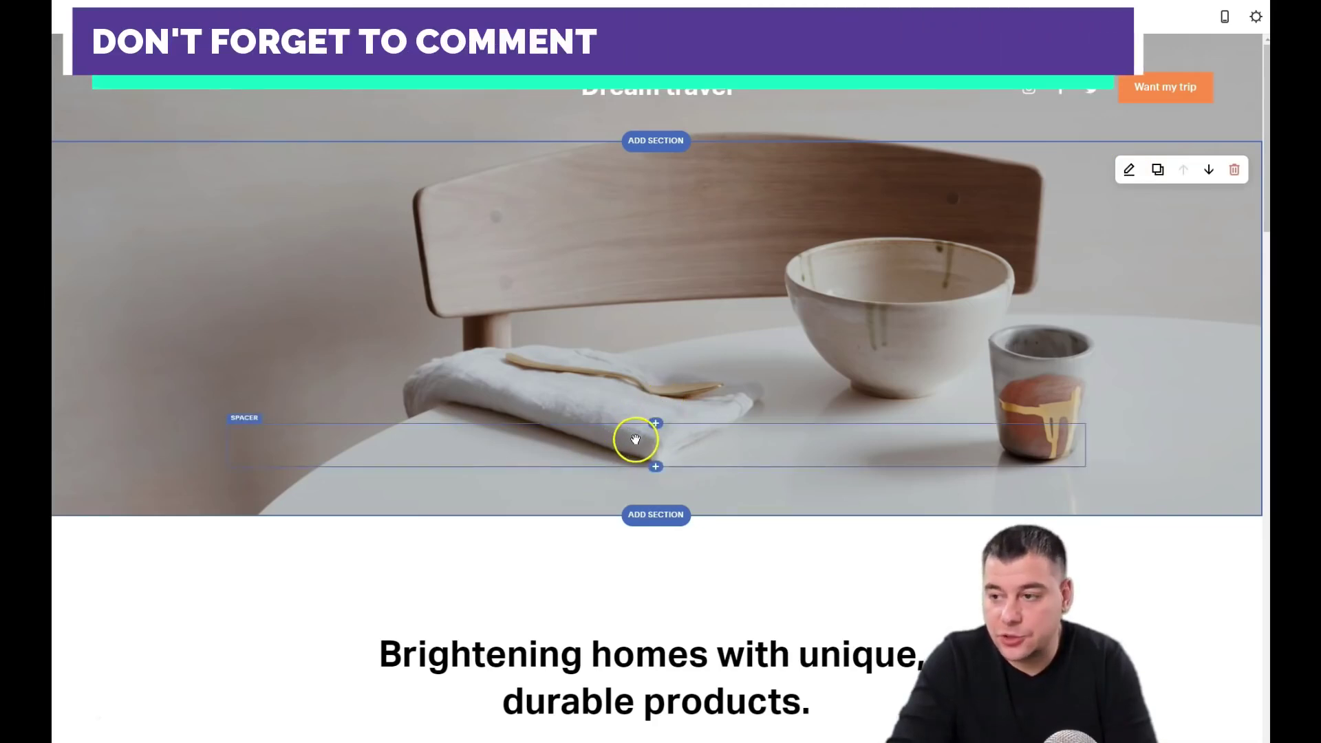
Step: Keep the hero section at medium height and medium content width, then view its background image
click(1129, 171)
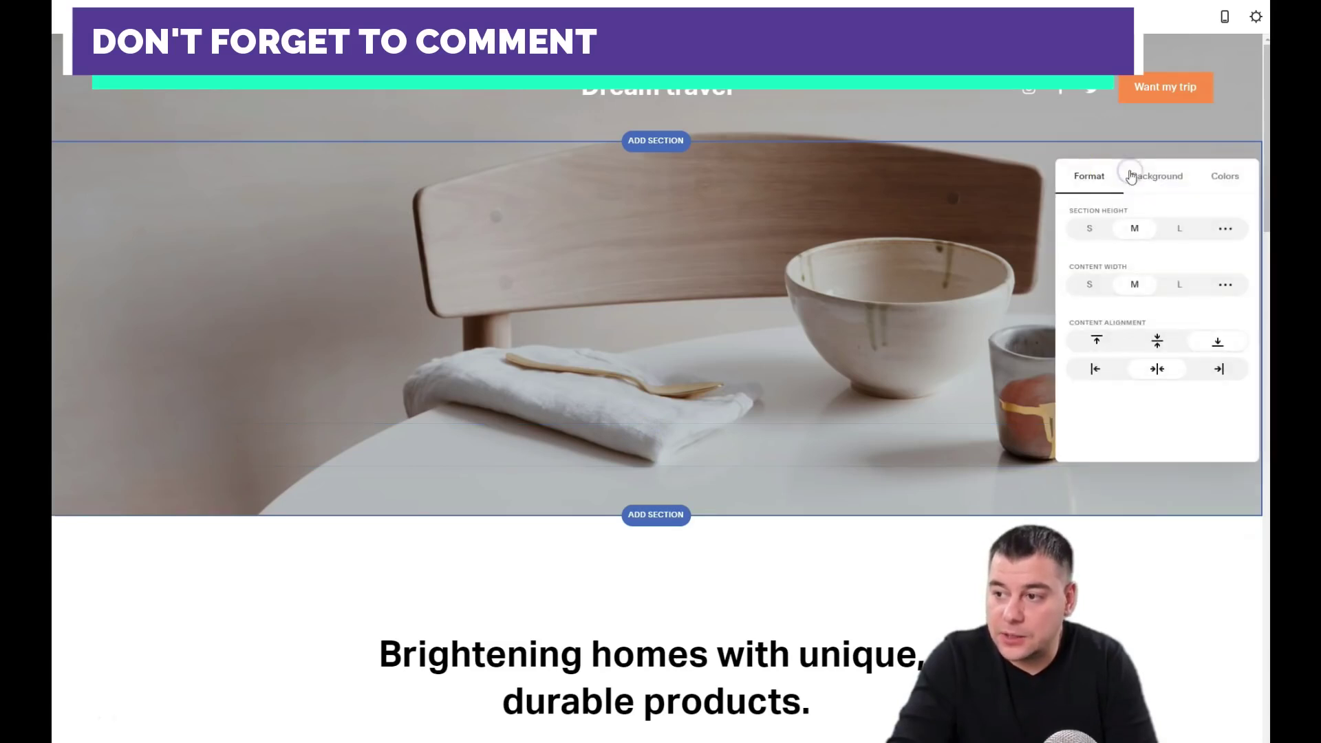
click(1089, 228)
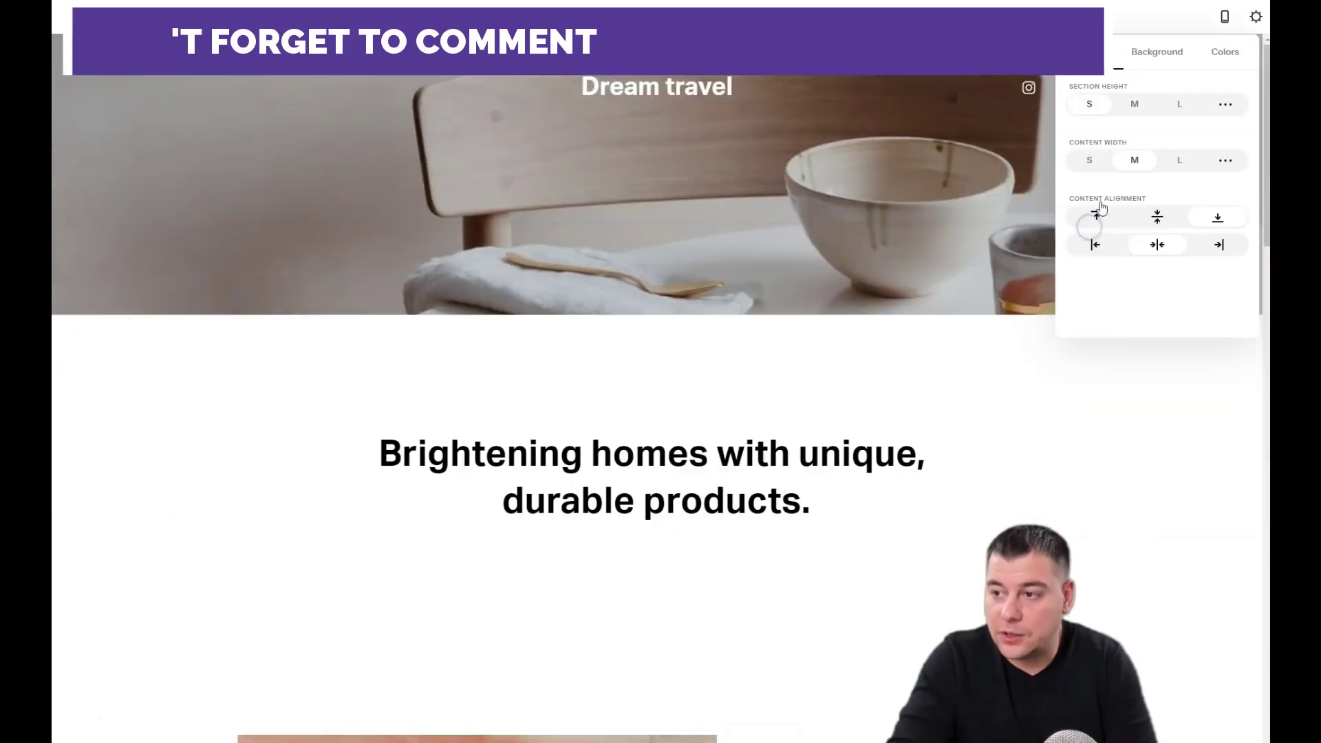
click(1135, 107)
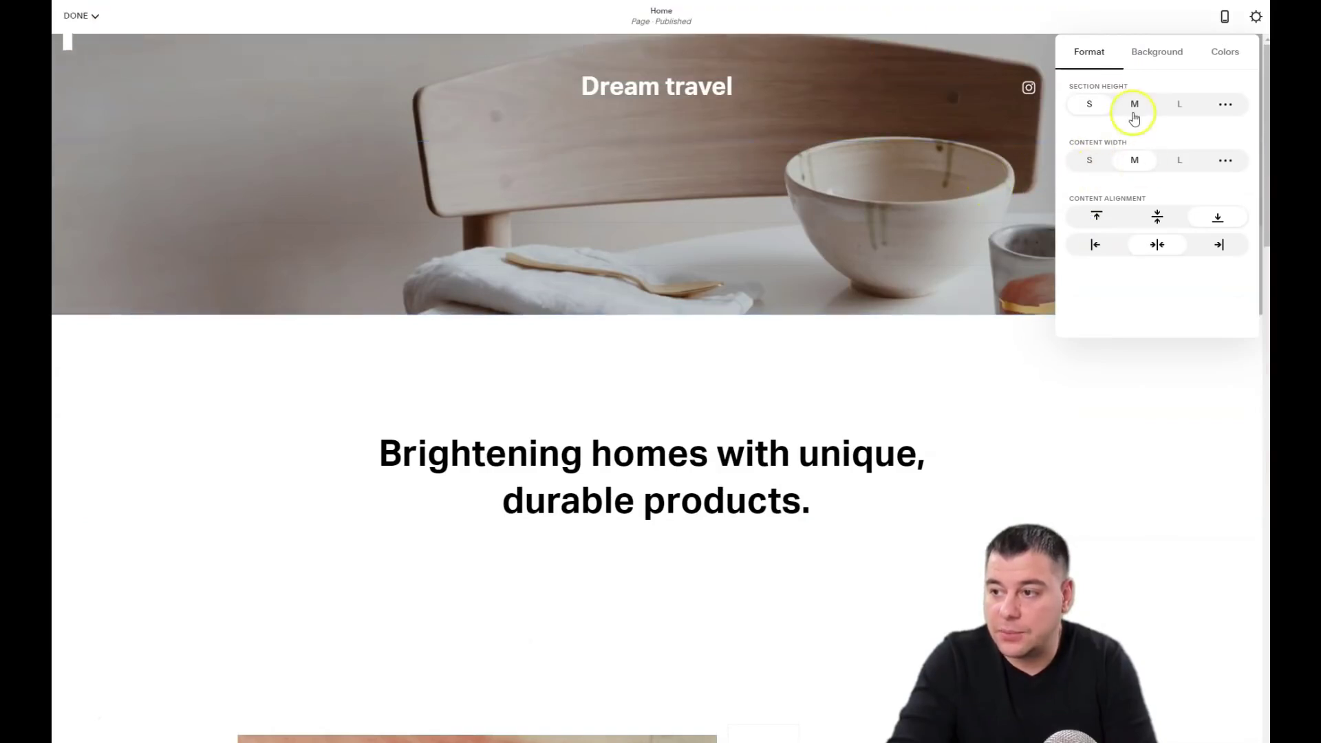
click(1180, 105)
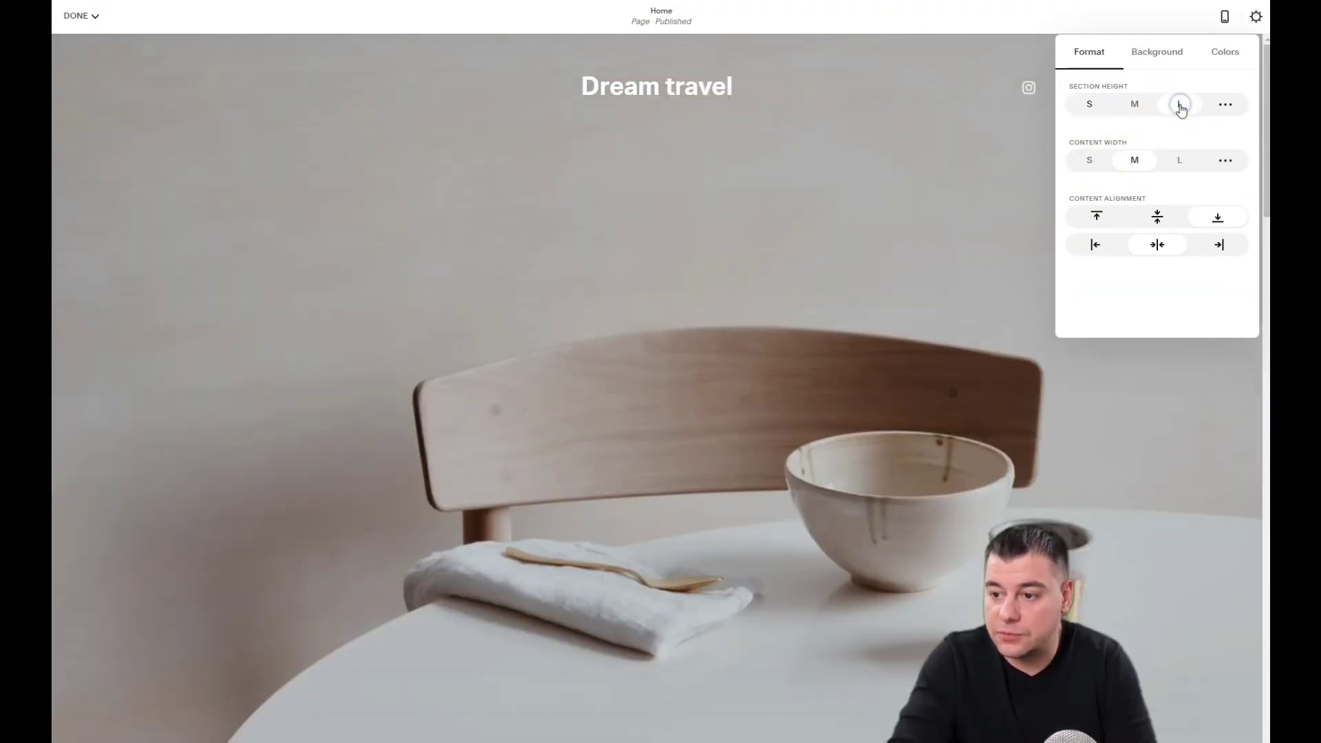
click(1132, 107)
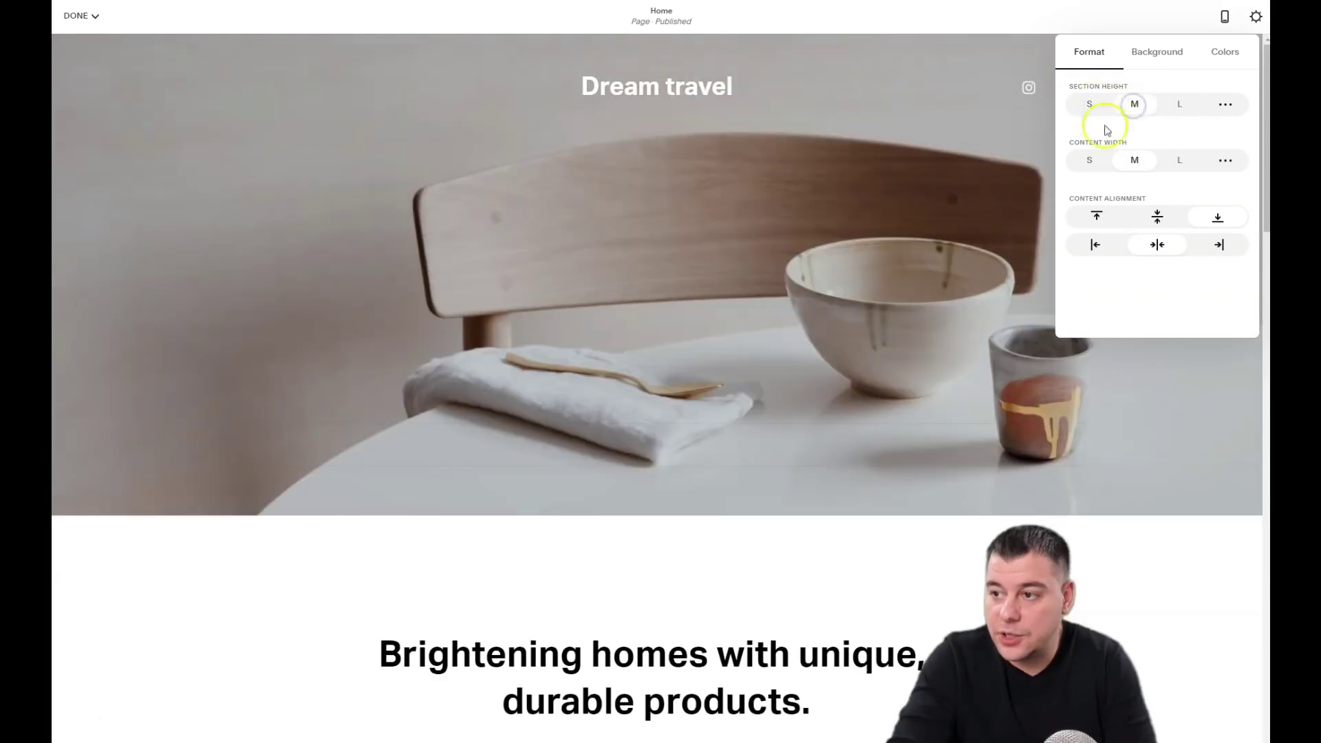
click(1088, 161)
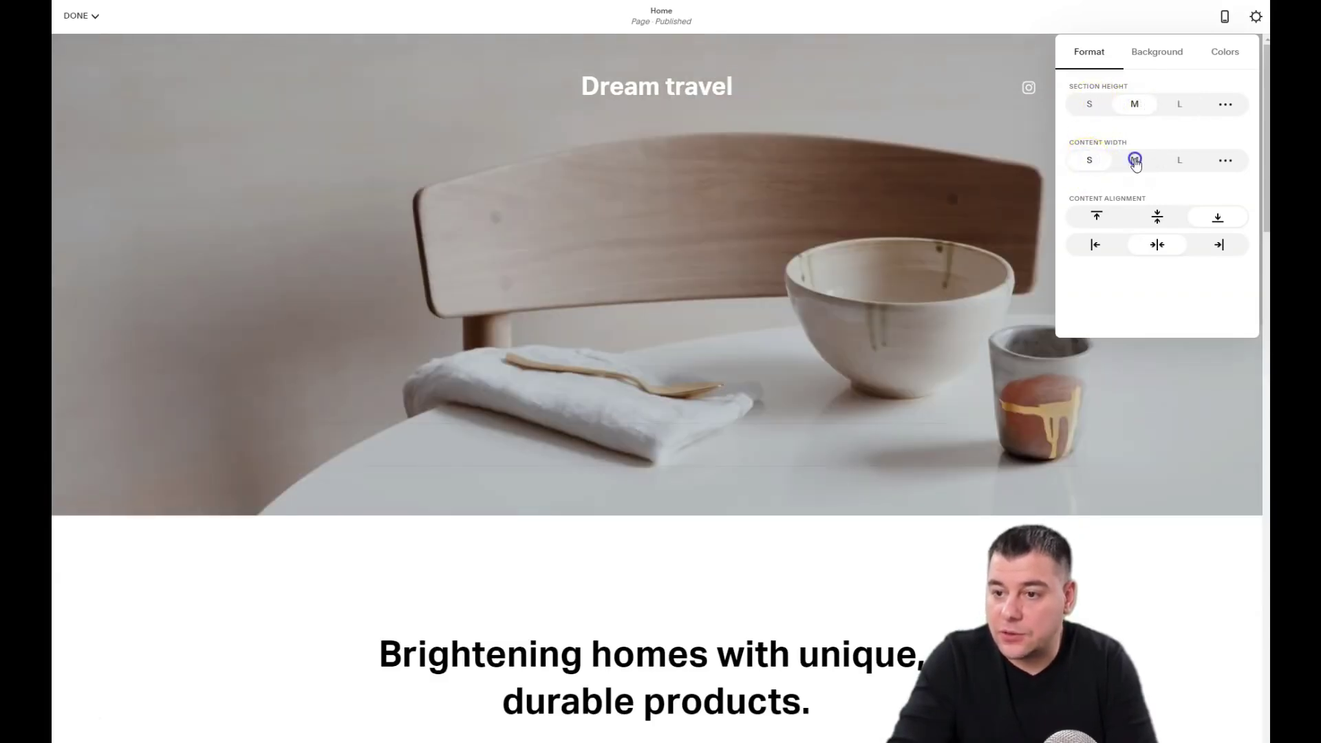
click(1135, 161)
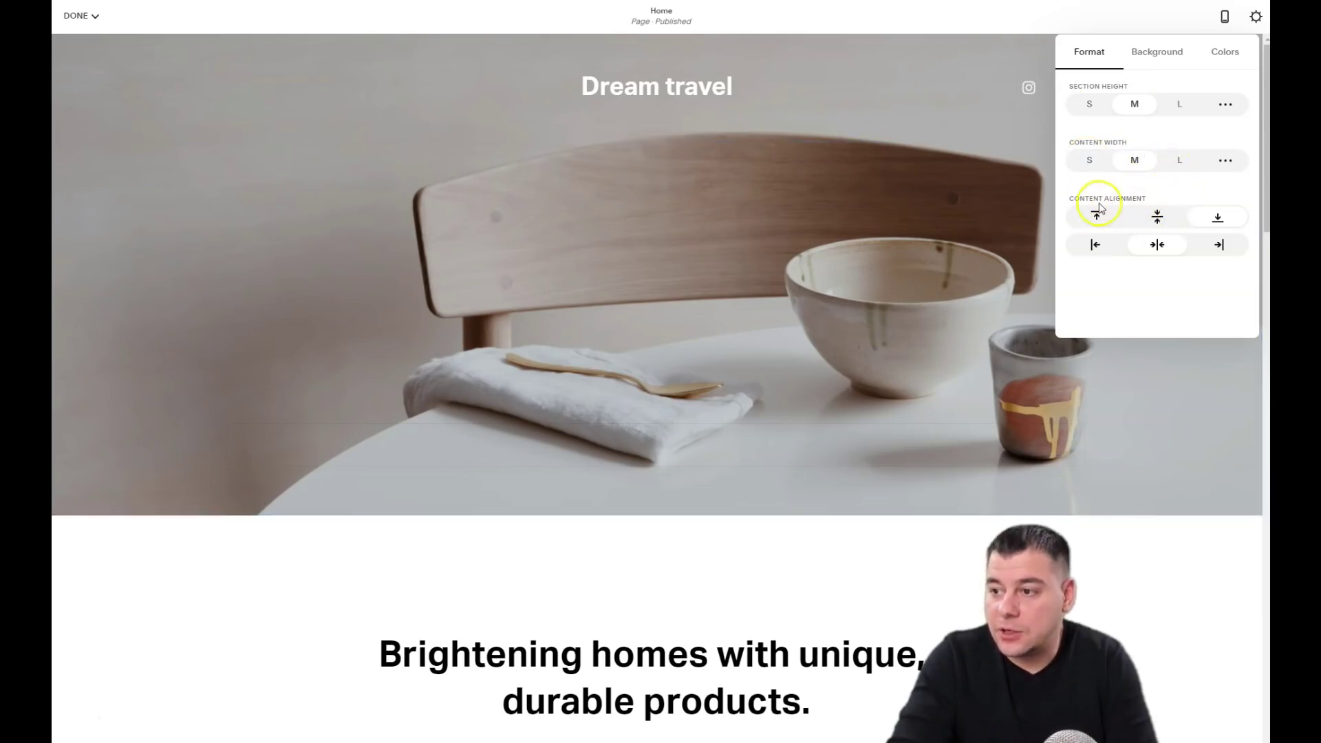
click(1155, 54)
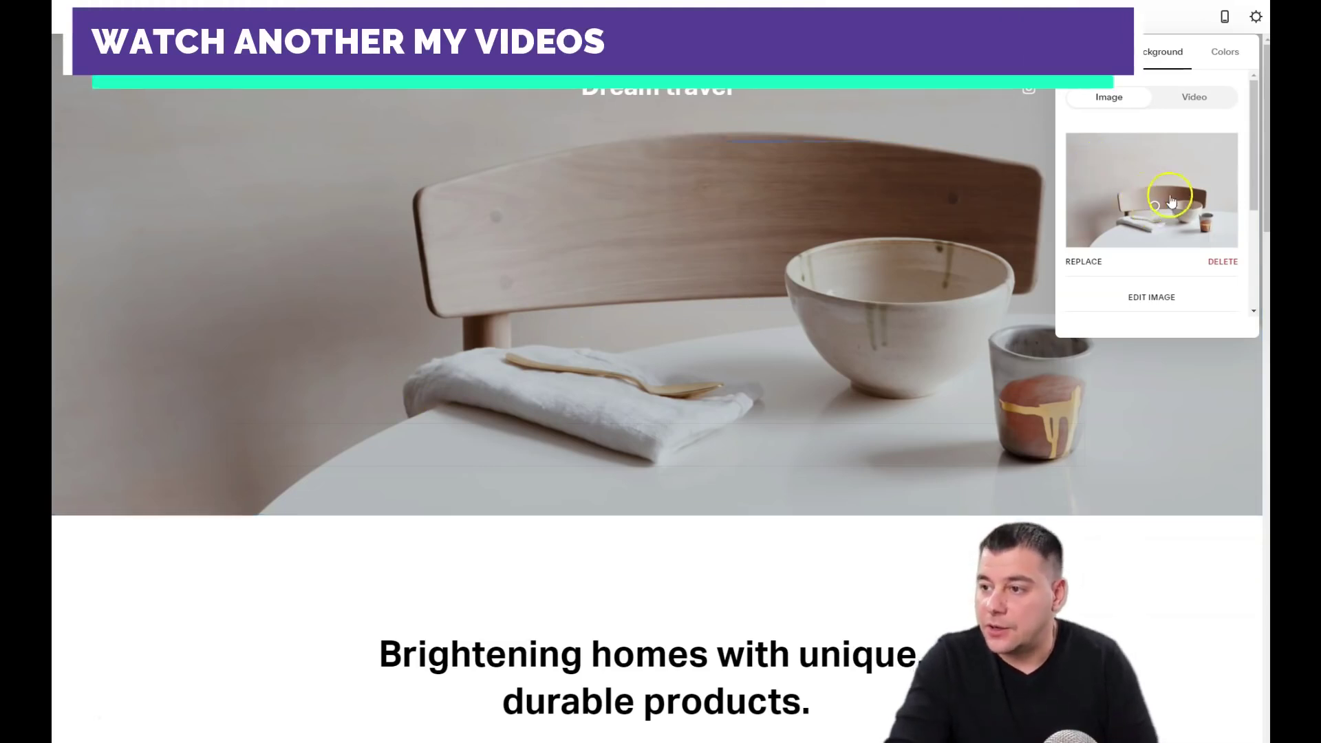
Step: Delete the hero section's chair background photo and apply the White Minimal theme
click(1223, 263)
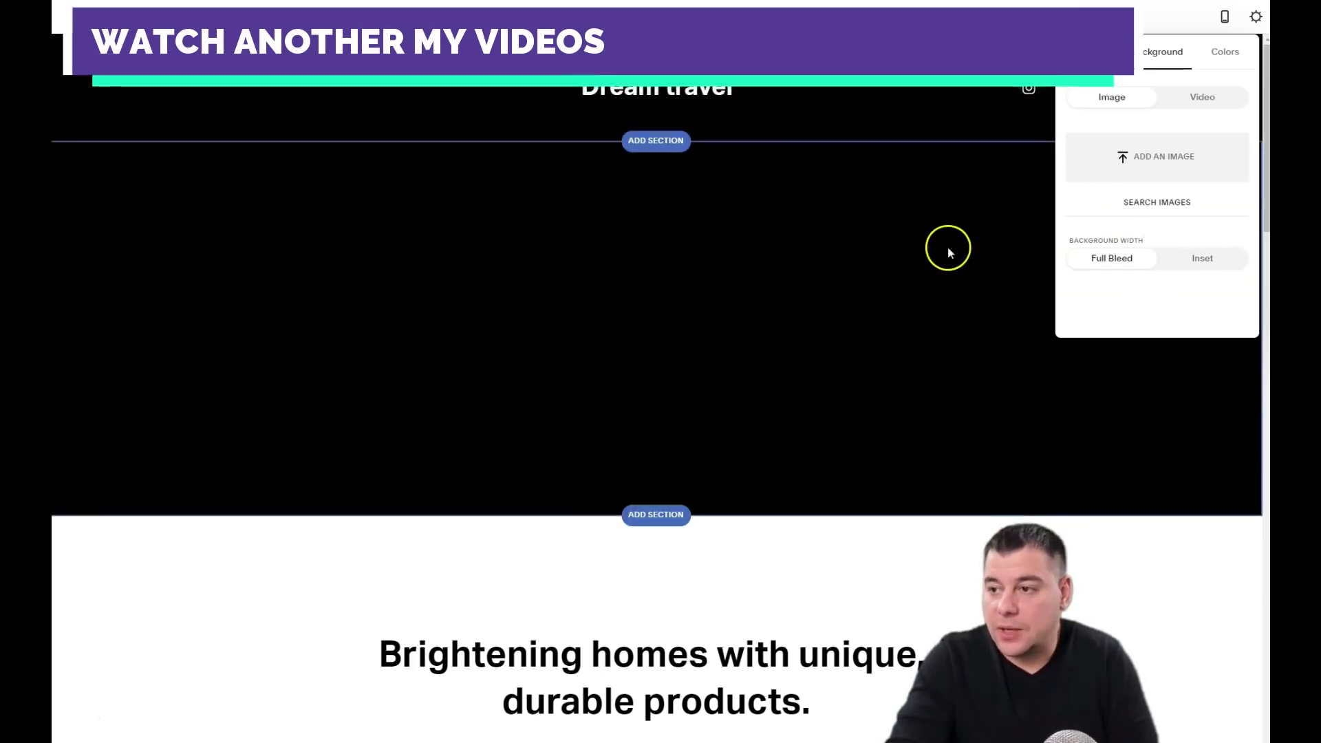
click(1226, 55)
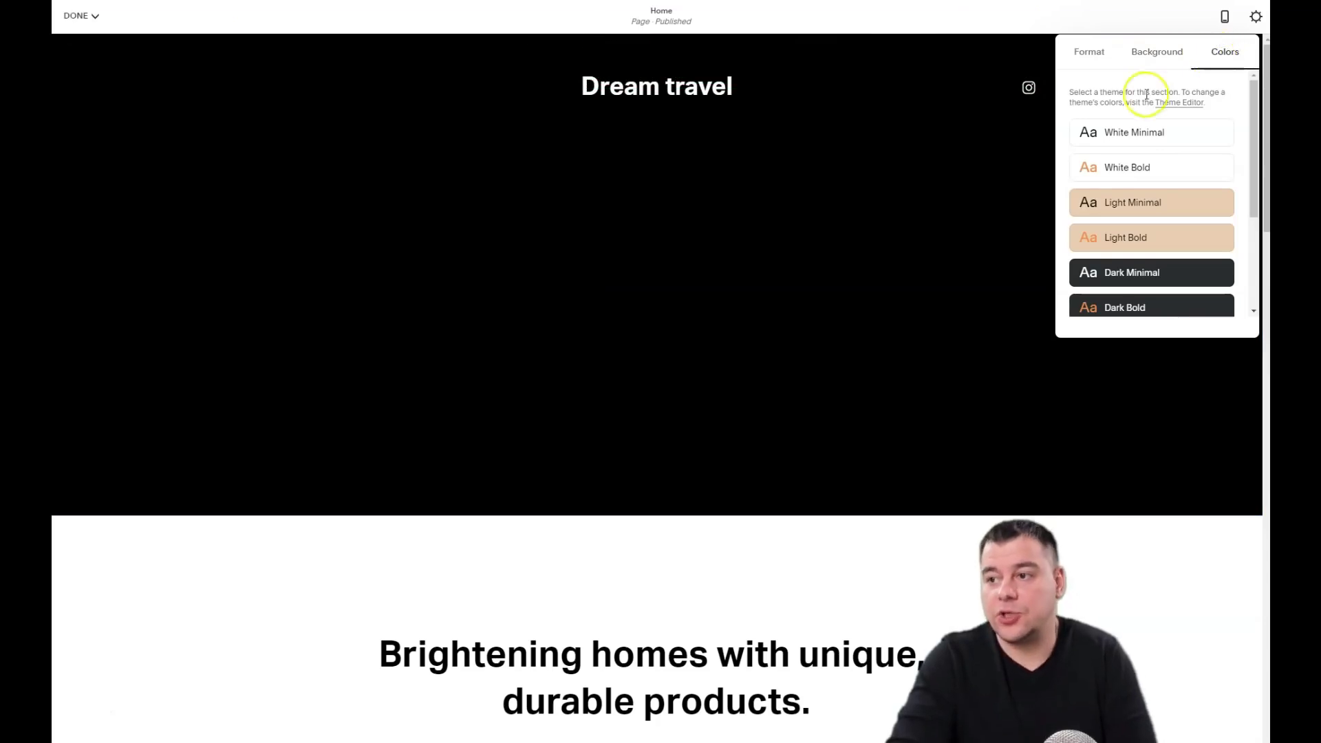
click(1140, 138)
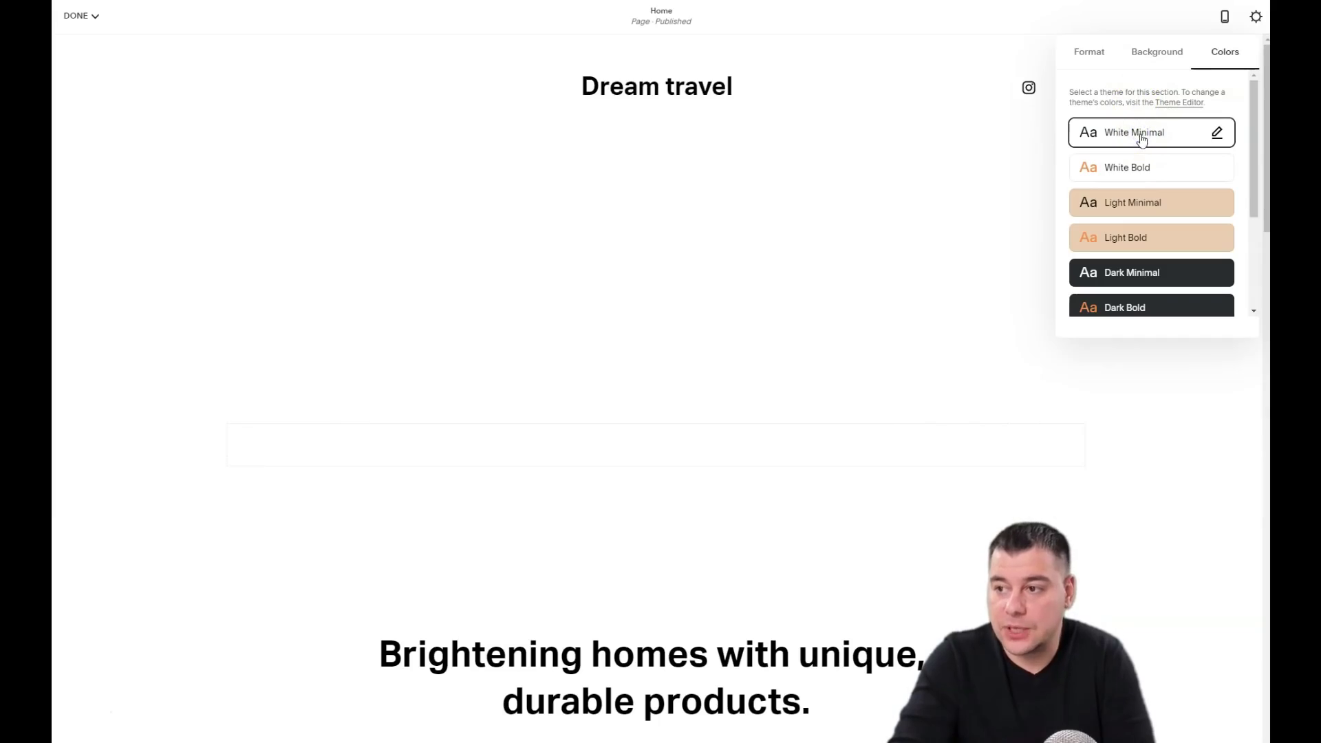
Step: Preview the White Bold through Accent Dark themes, then settle back on White Minimal
click(1140, 169)
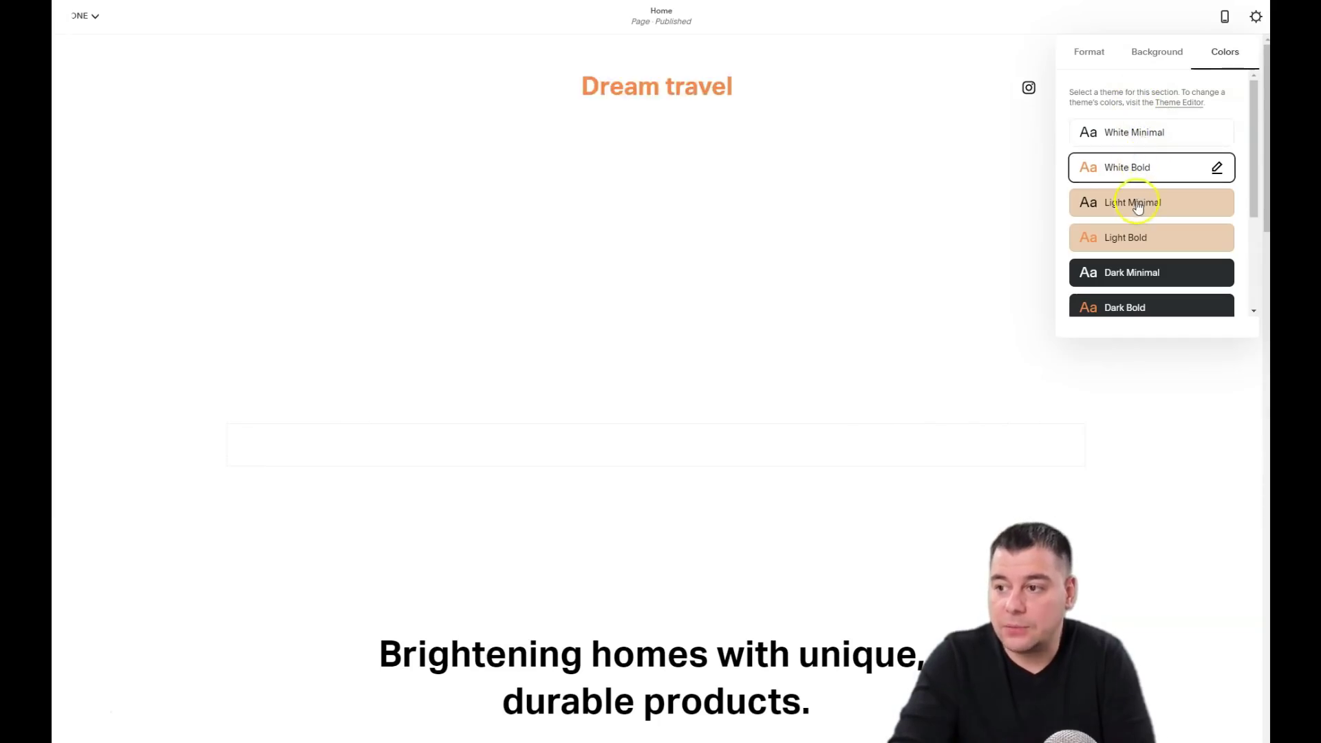
click(1137, 207)
click(1134, 237)
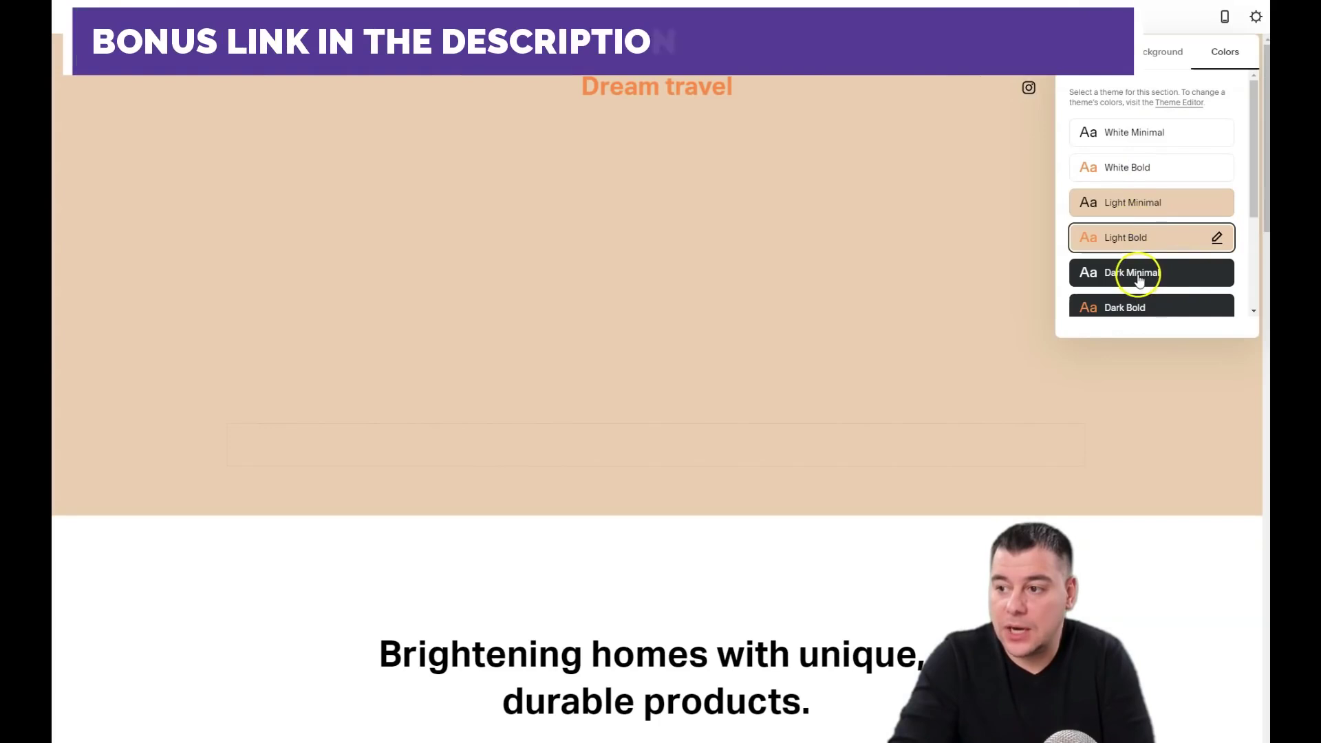
click(1139, 273)
click(1135, 307)
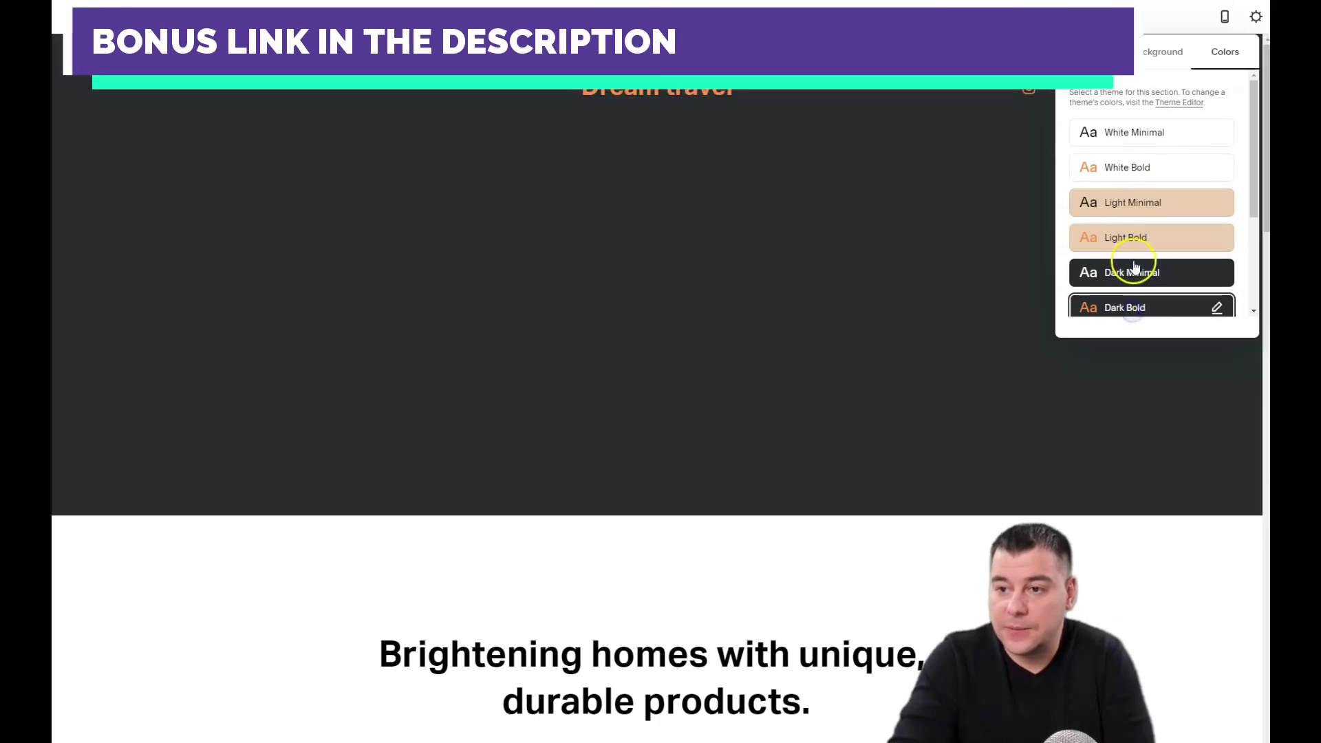
scroll(1139, 262, down, 1)
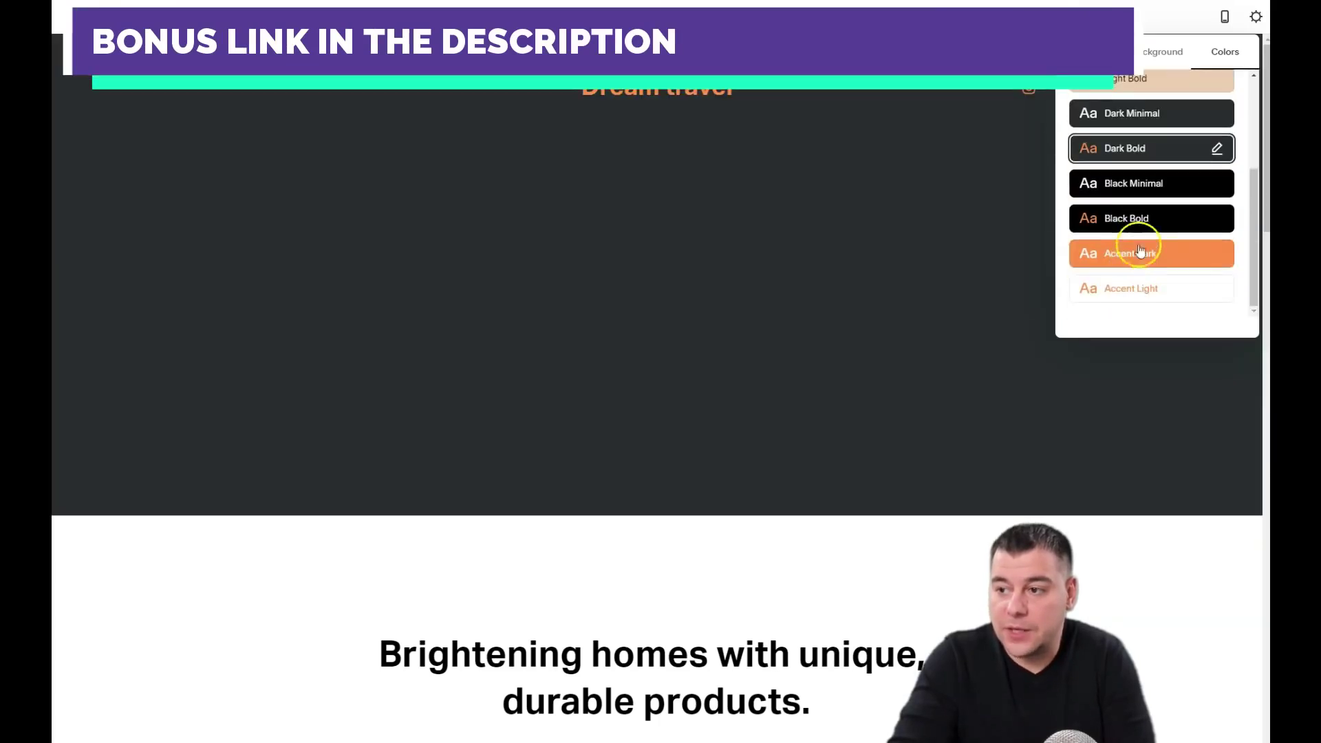
click(1136, 186)
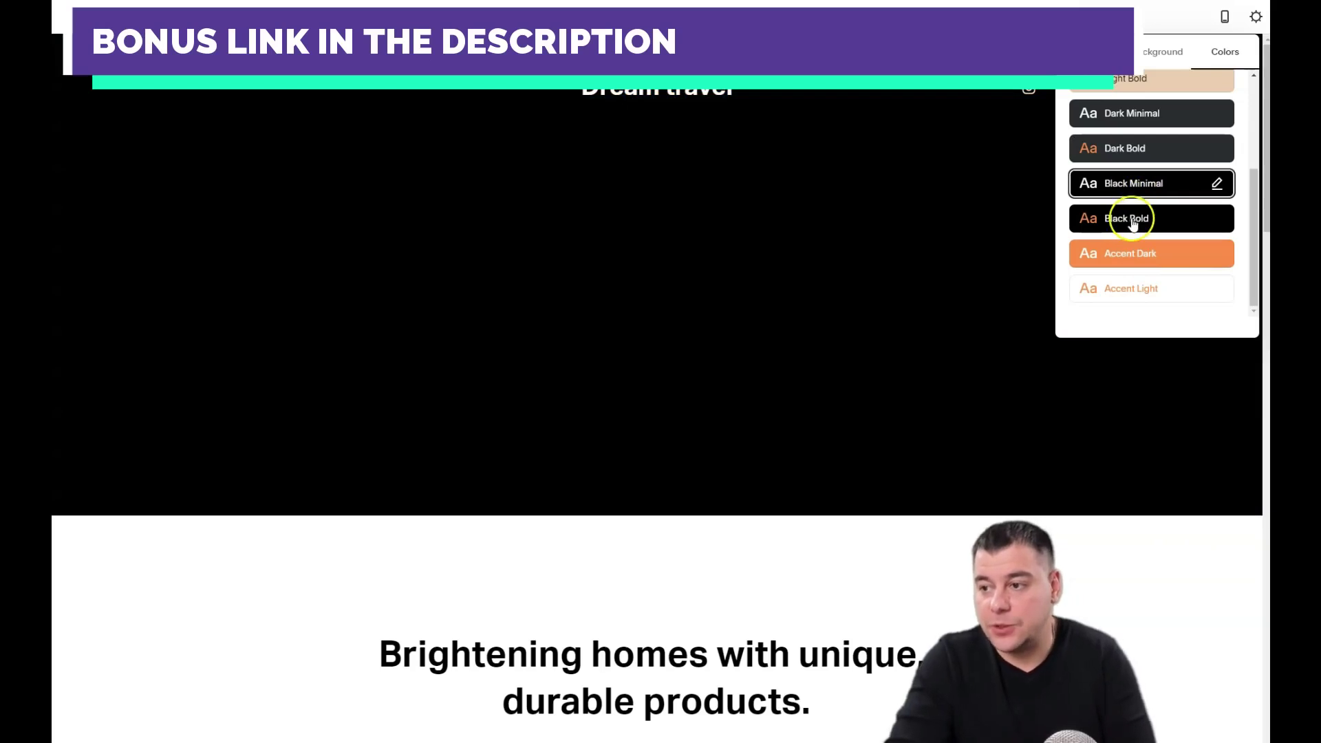
click(1133, 219)
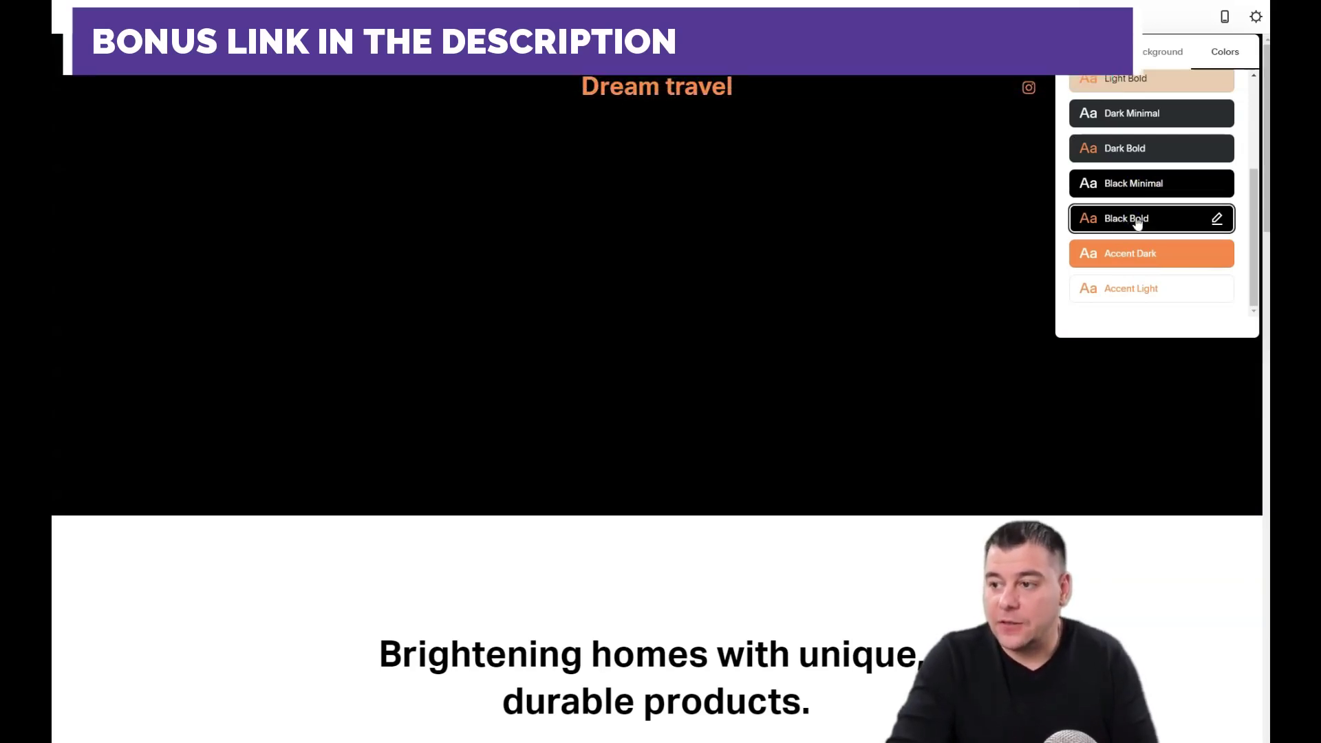
click(1121, 255)
scroll(1129, 206, up, 3)
click(1126, 137)
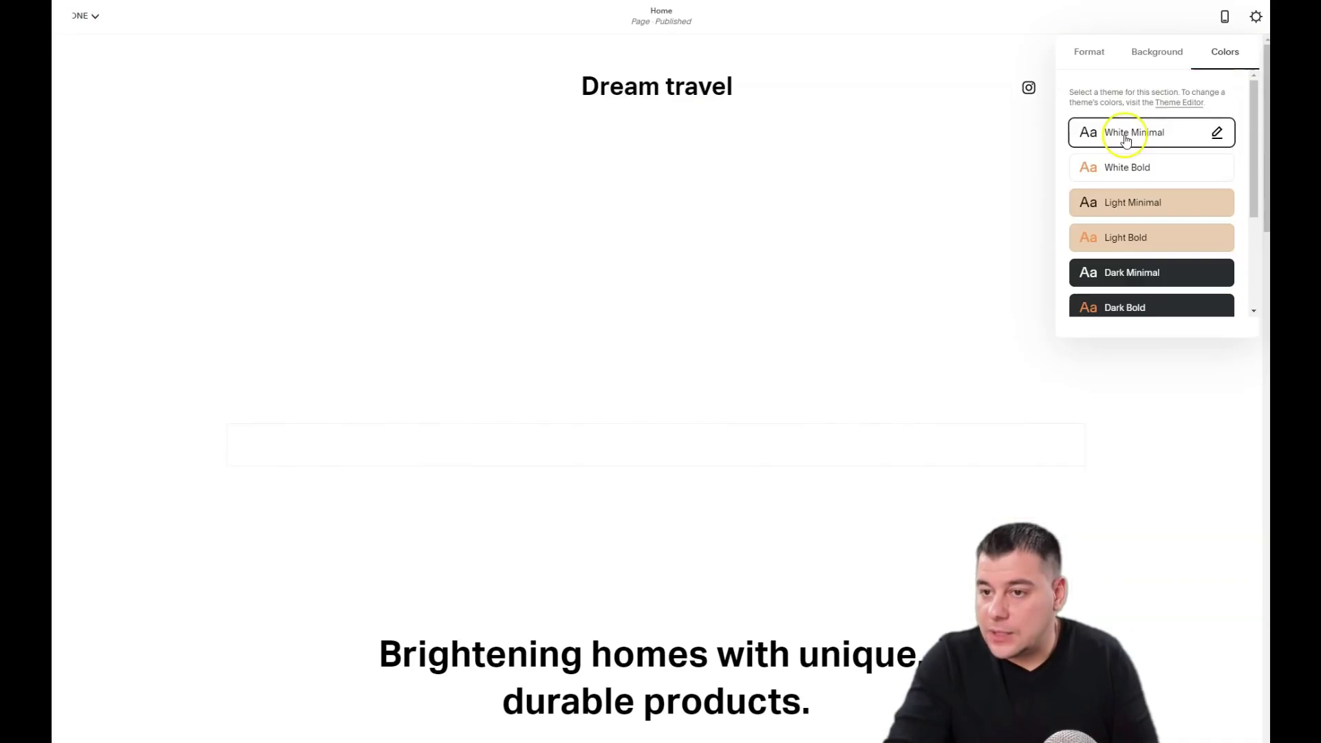
click(1151, 52)
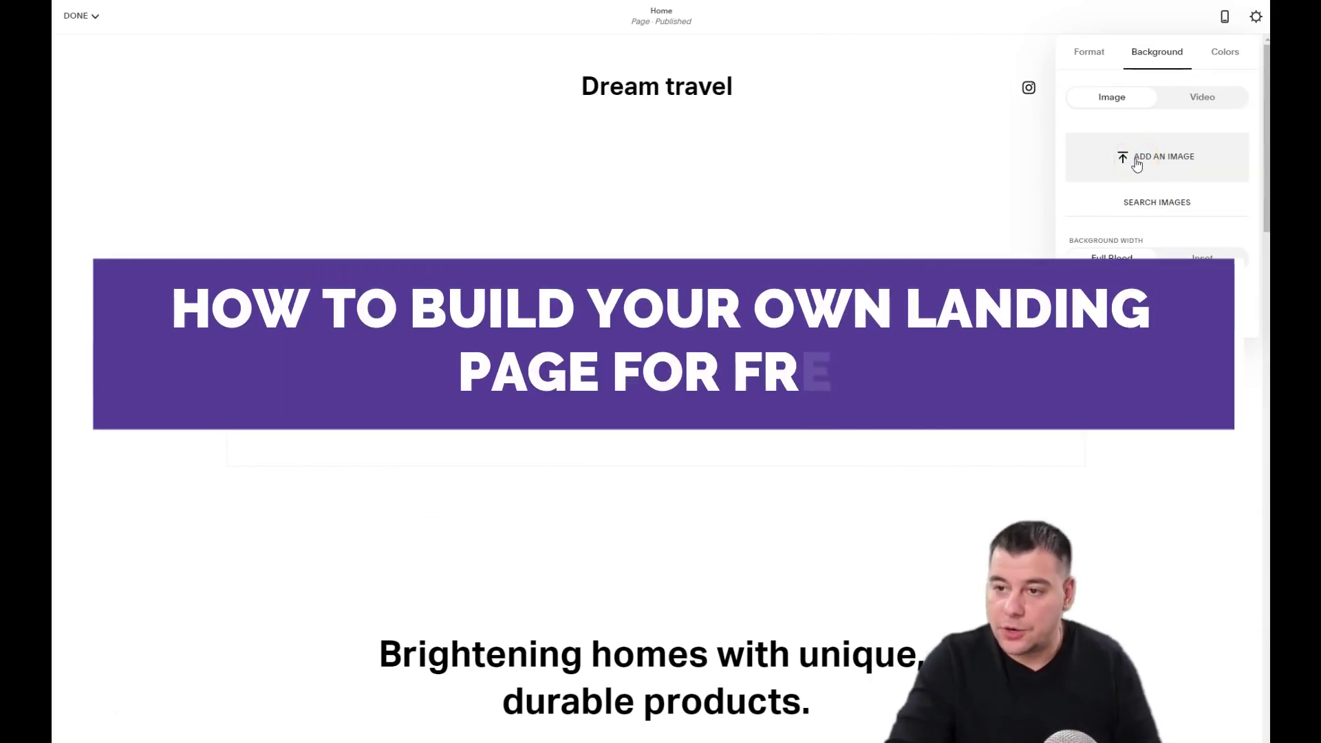
Step: Add a tropical beach photo as the hero section's background image and close the section panel
click(1137, 165)
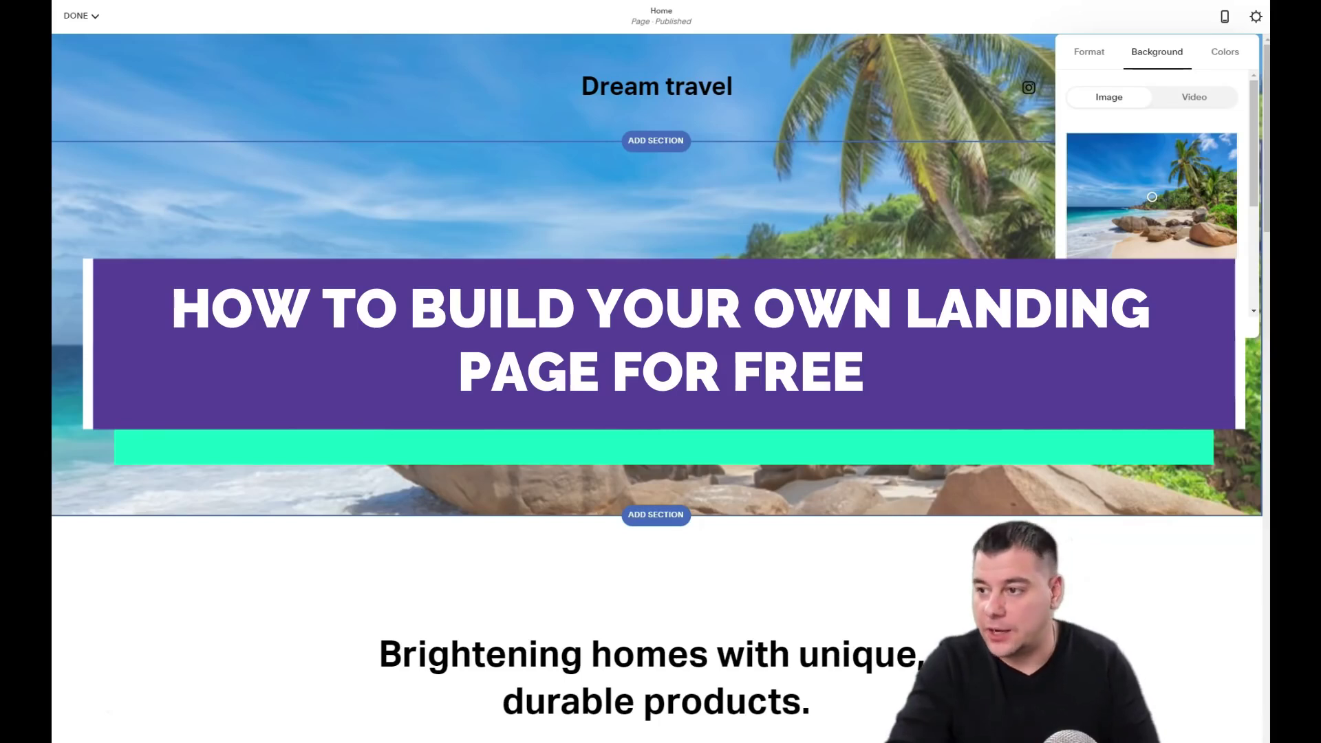
scroll(660, 372, down, 4)
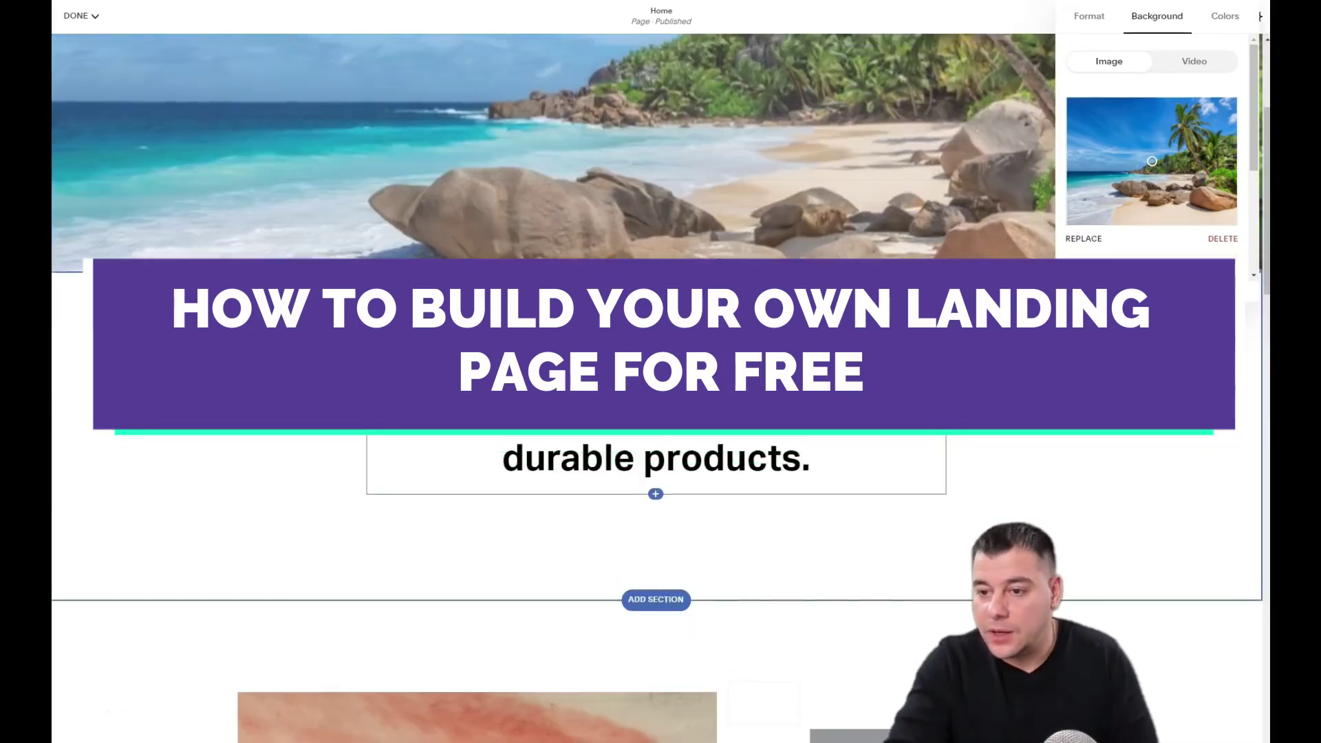
scroll(661, 372, up, 4)
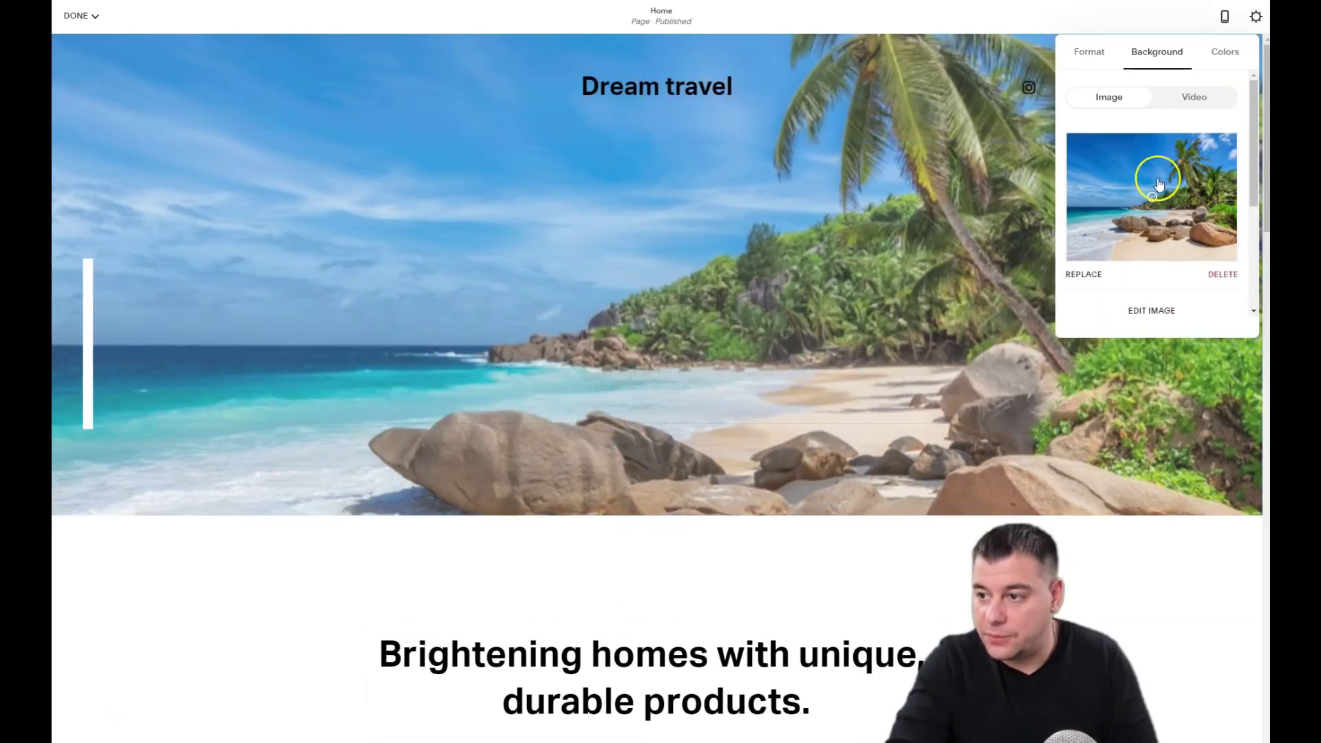
scroll(675, 377, down, 3)
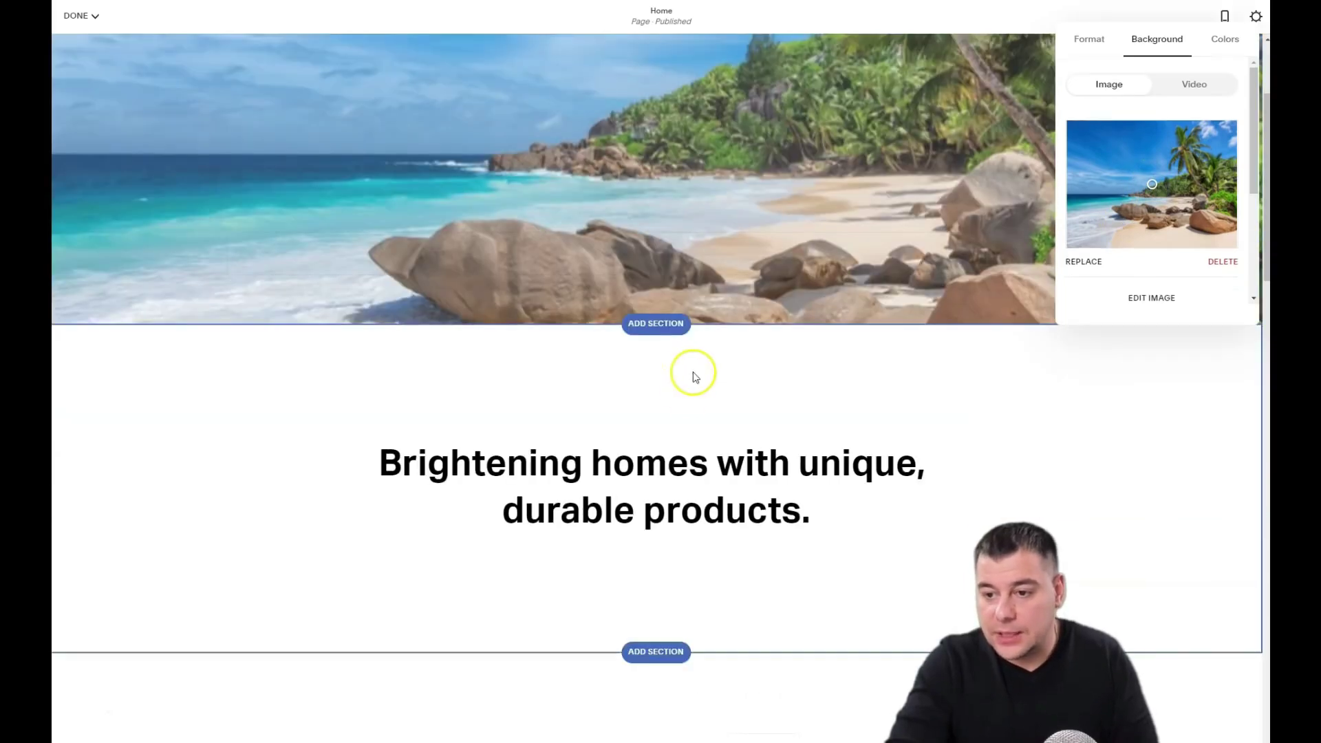
scroll(692, 375, up, 3)
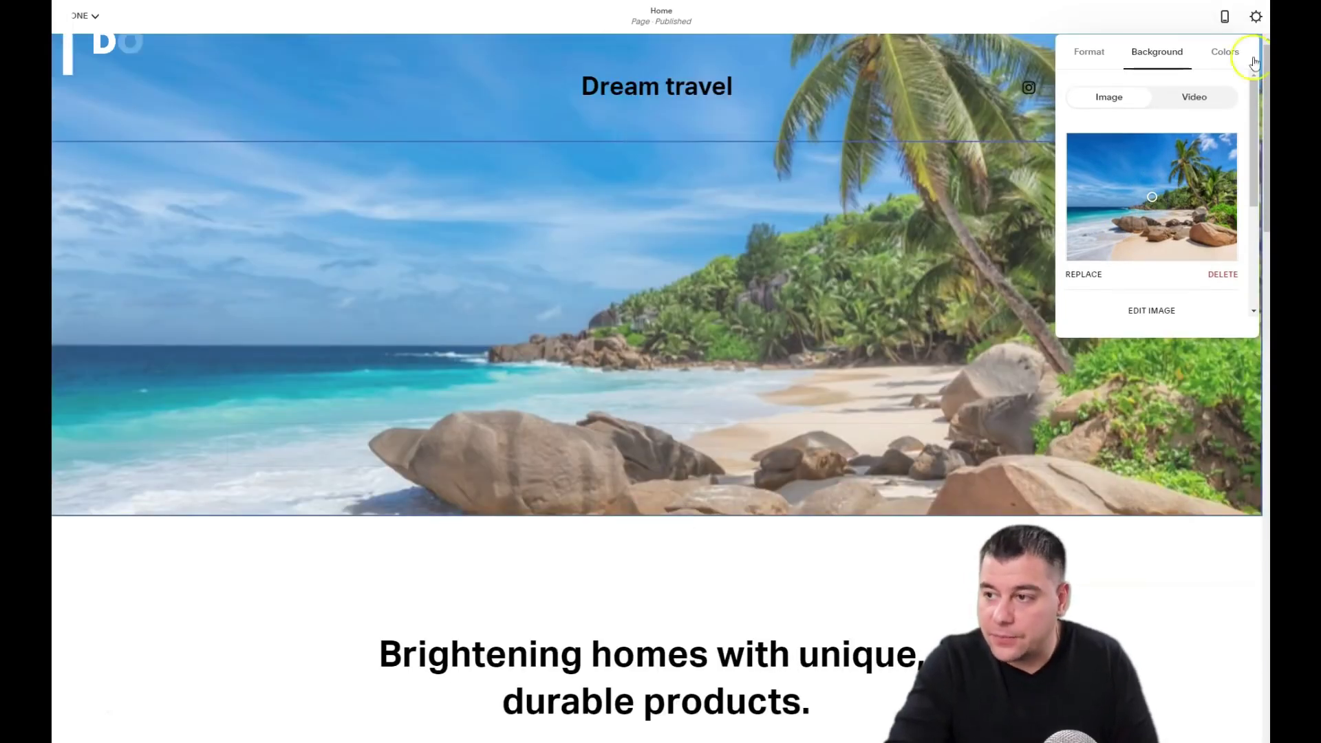
click(906, 305)
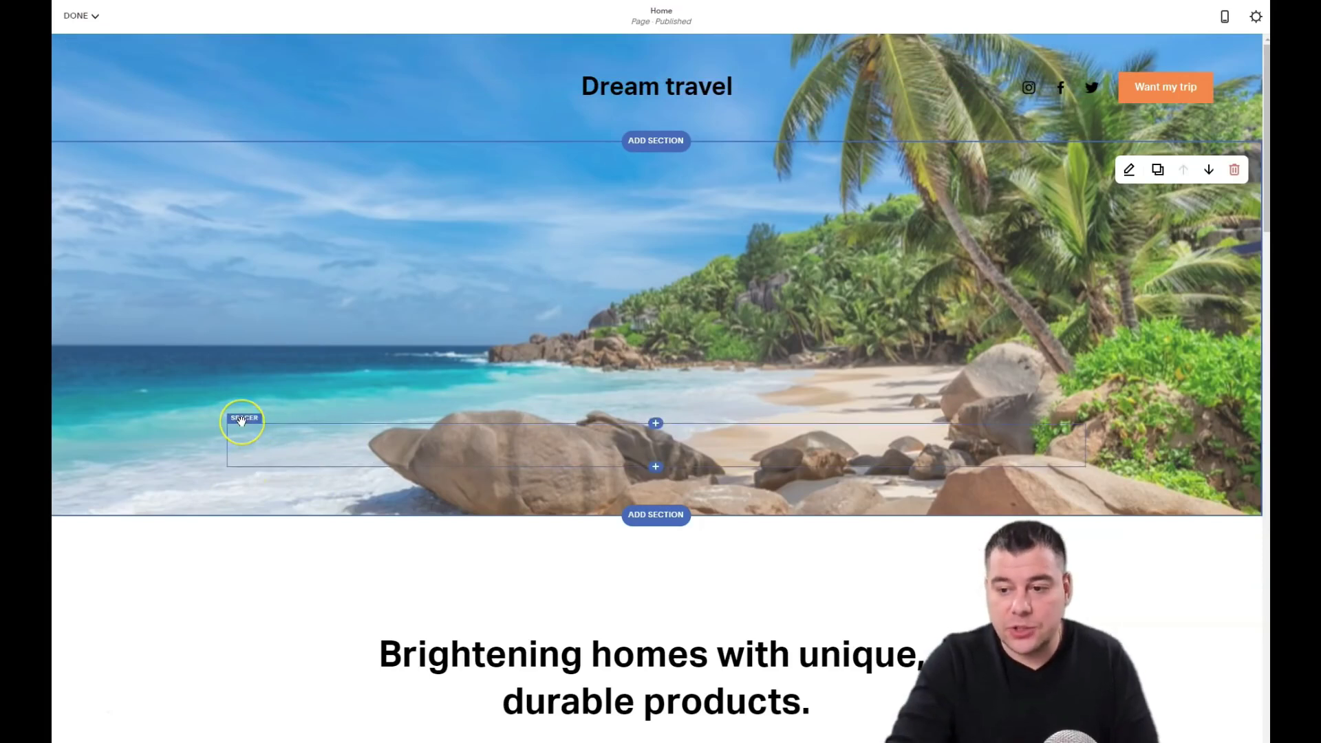
Step: Insert a text block above the spacer reading 'Your Drim Trip is one click away!' in Heading 1
drag(597, 421, 660, 425)
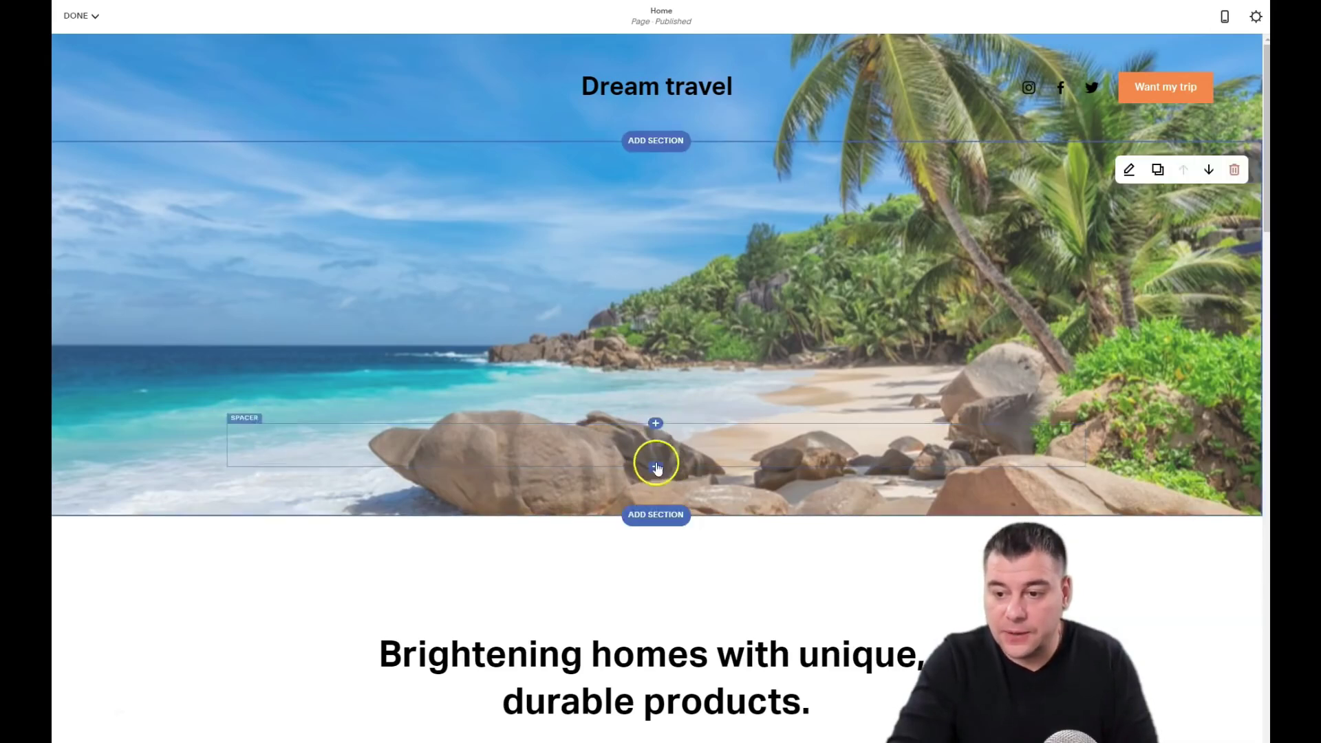
click(656, 425)
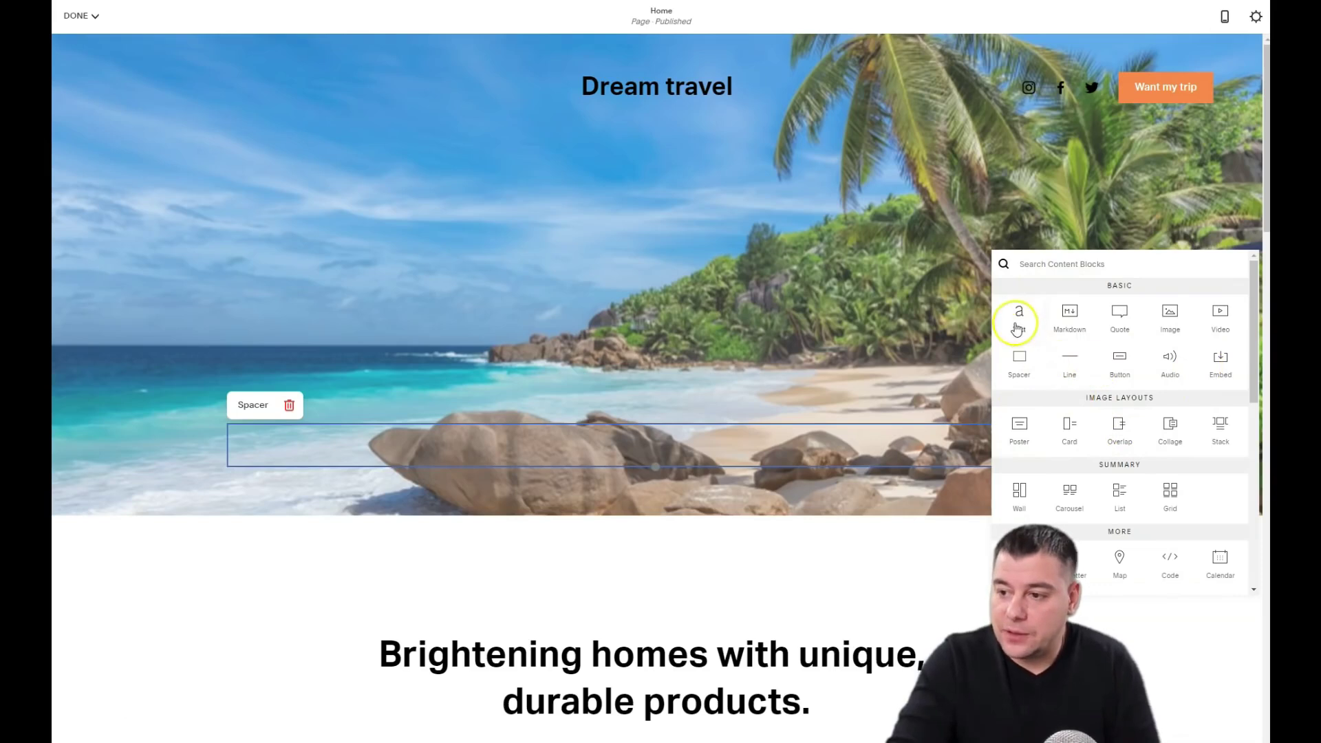
click(1019, 323)
click(252, 405)
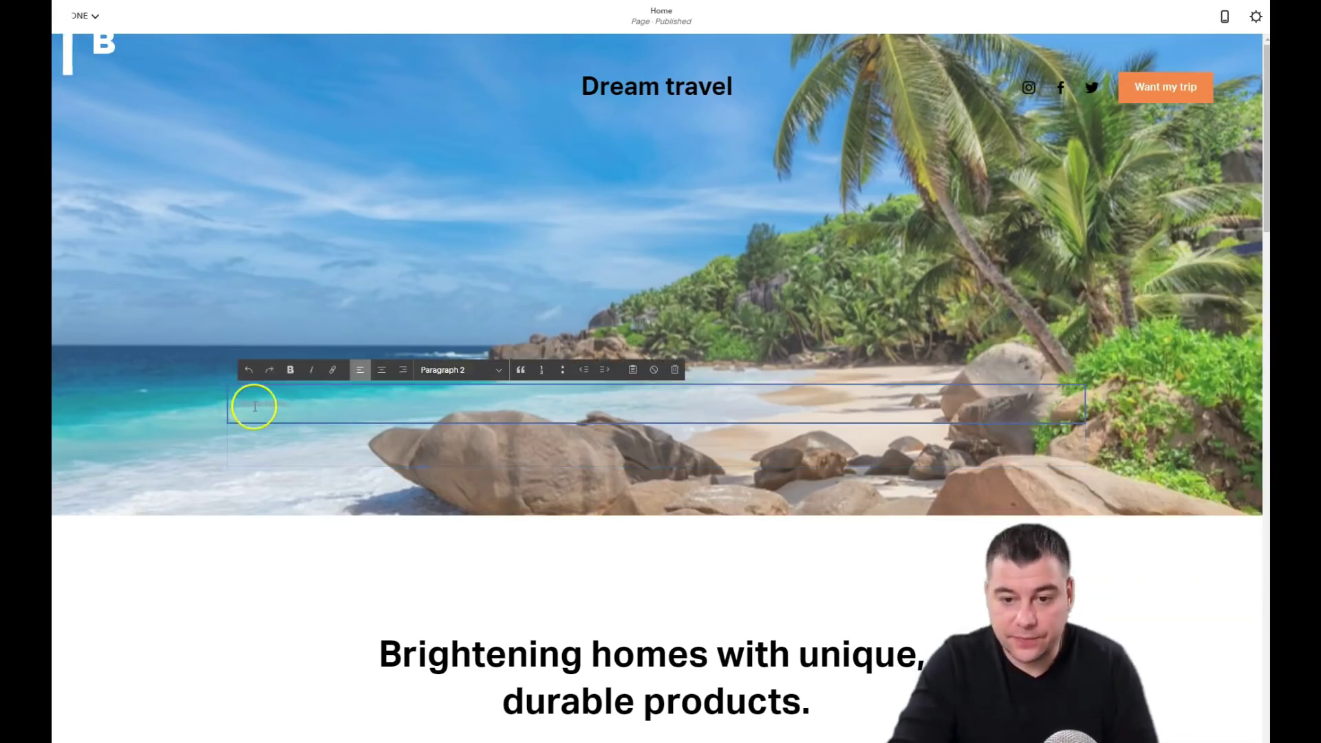
text(Your Drim Trip is one click away!)
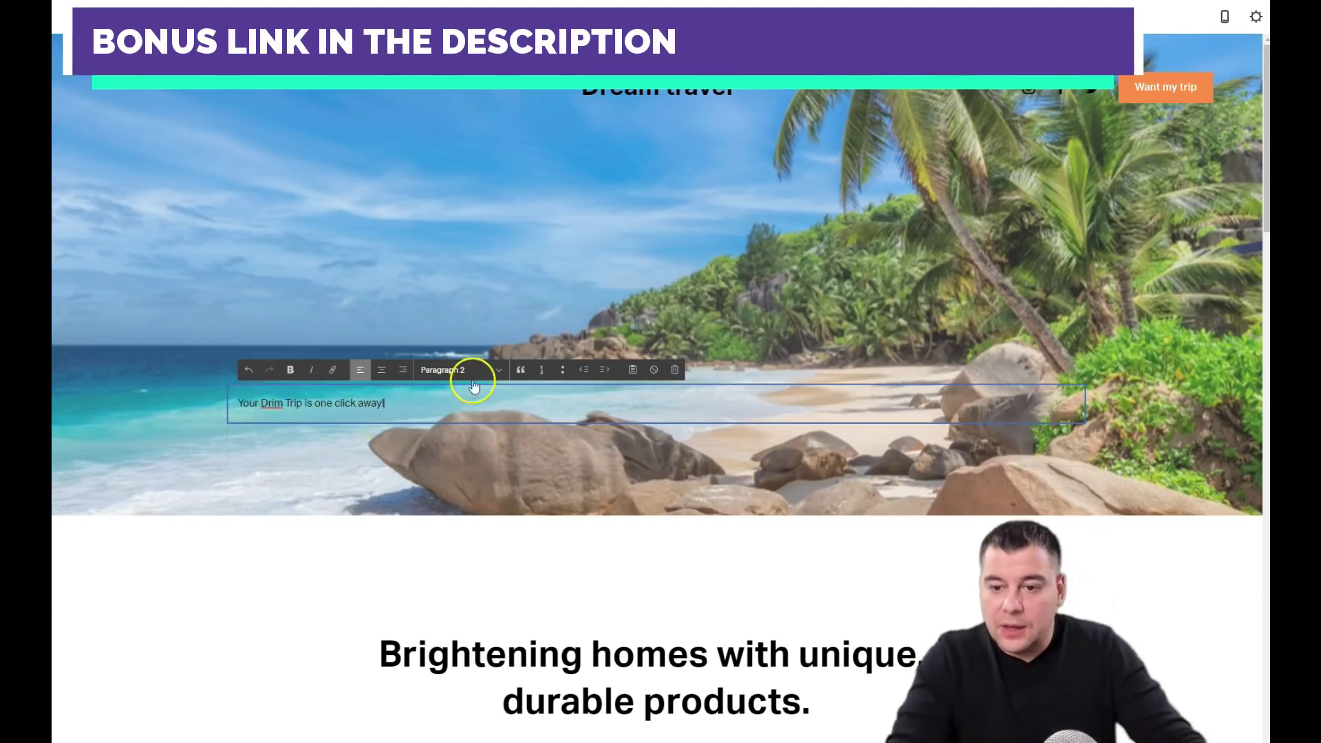
click(498, 373)
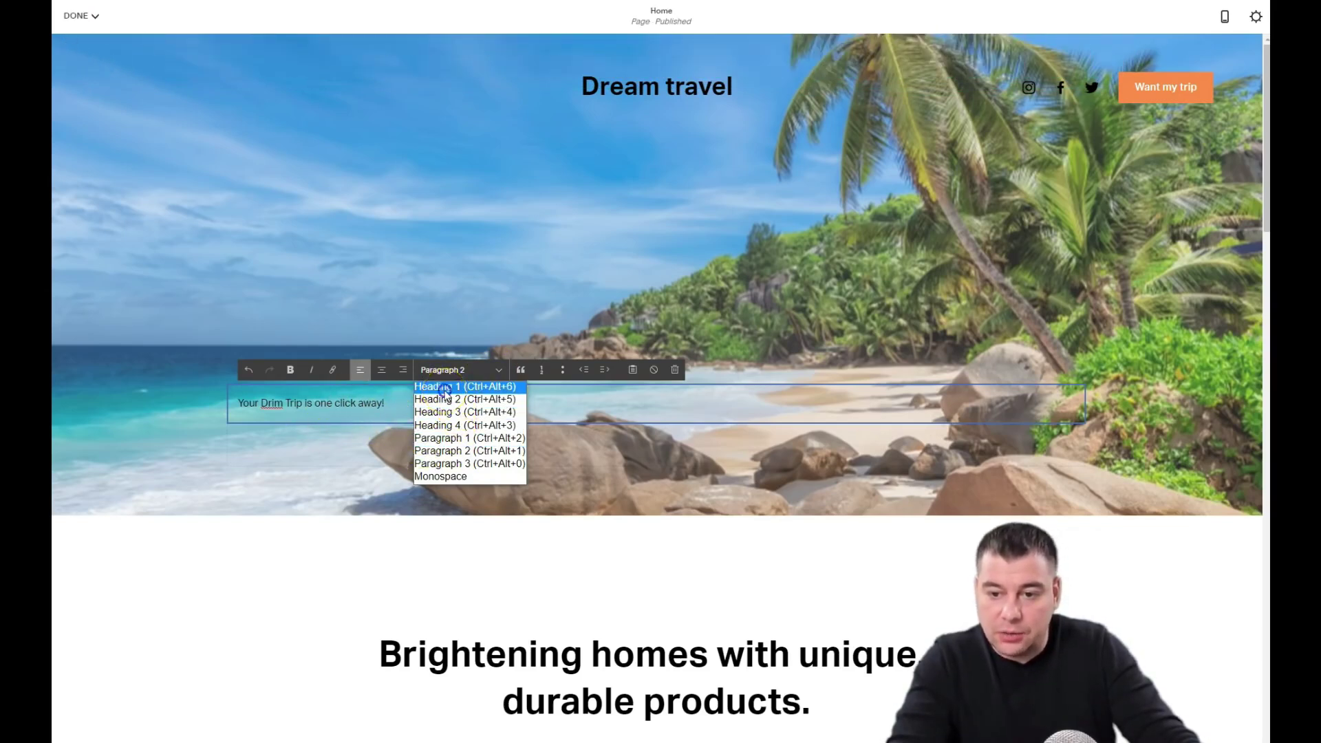
click(445, 388)
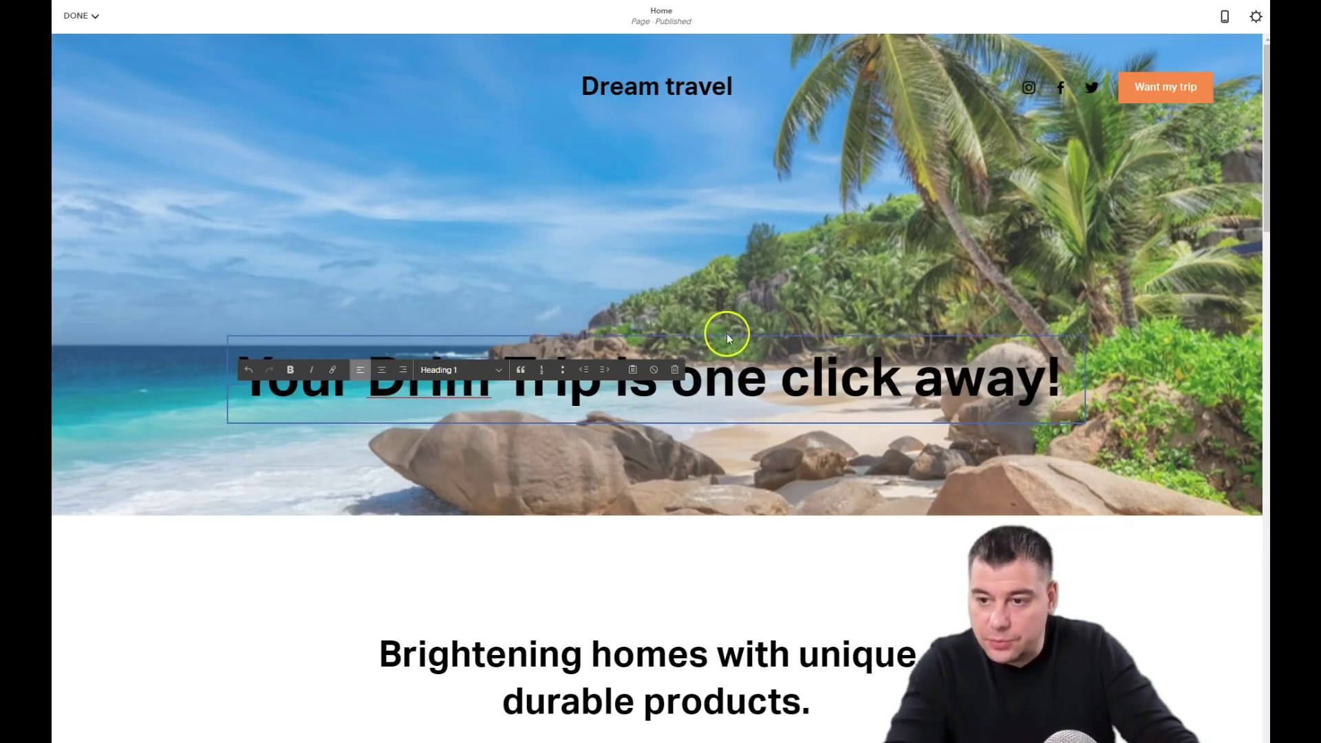
click(454, 460)
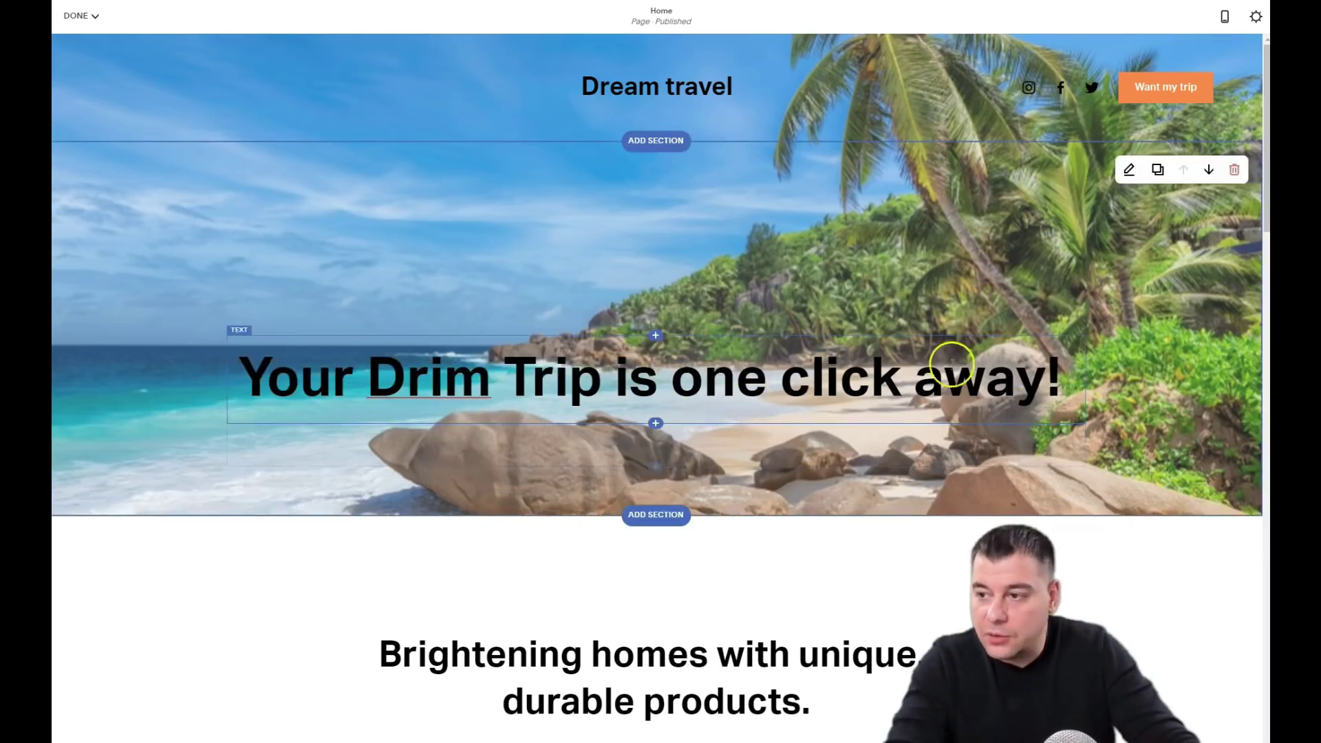
Step: Centre the headline vertically and horizontally in the hero, keeping medium content width
click(1130, 172)
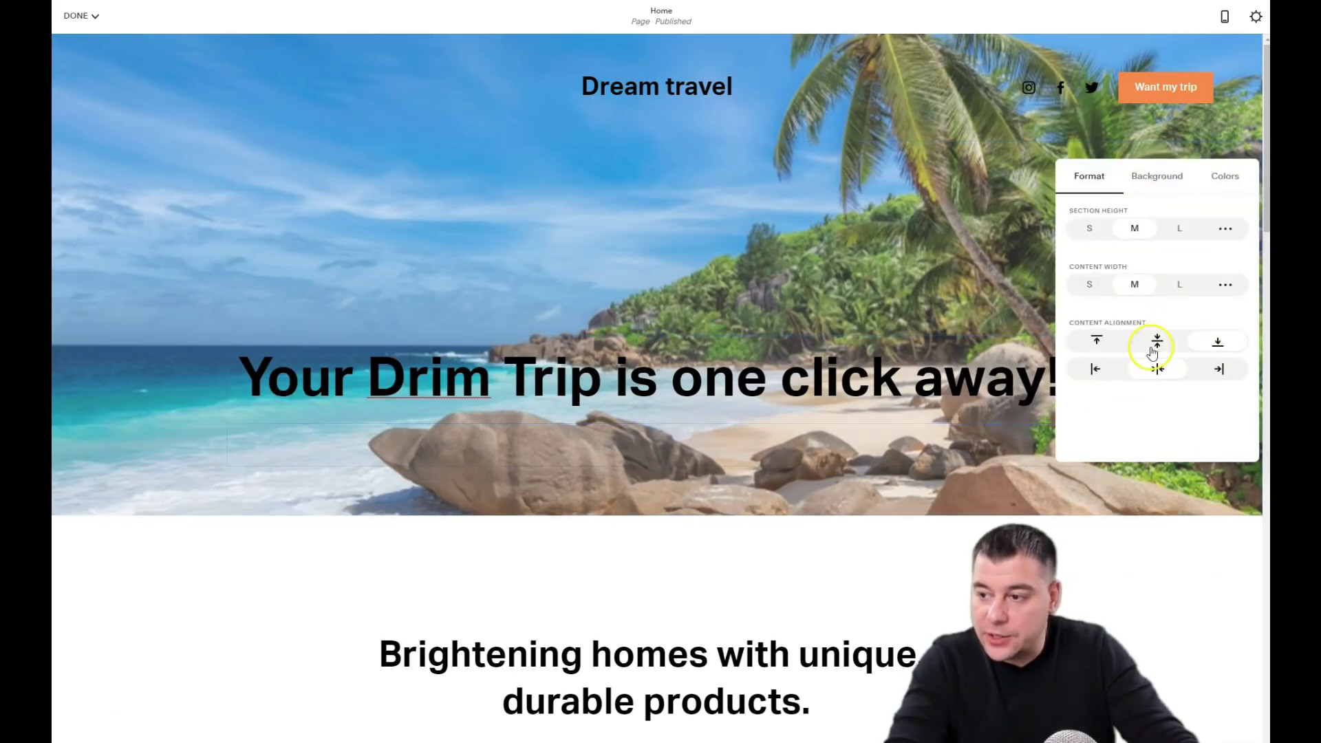
click(1159, 342)
click(1099, 374)
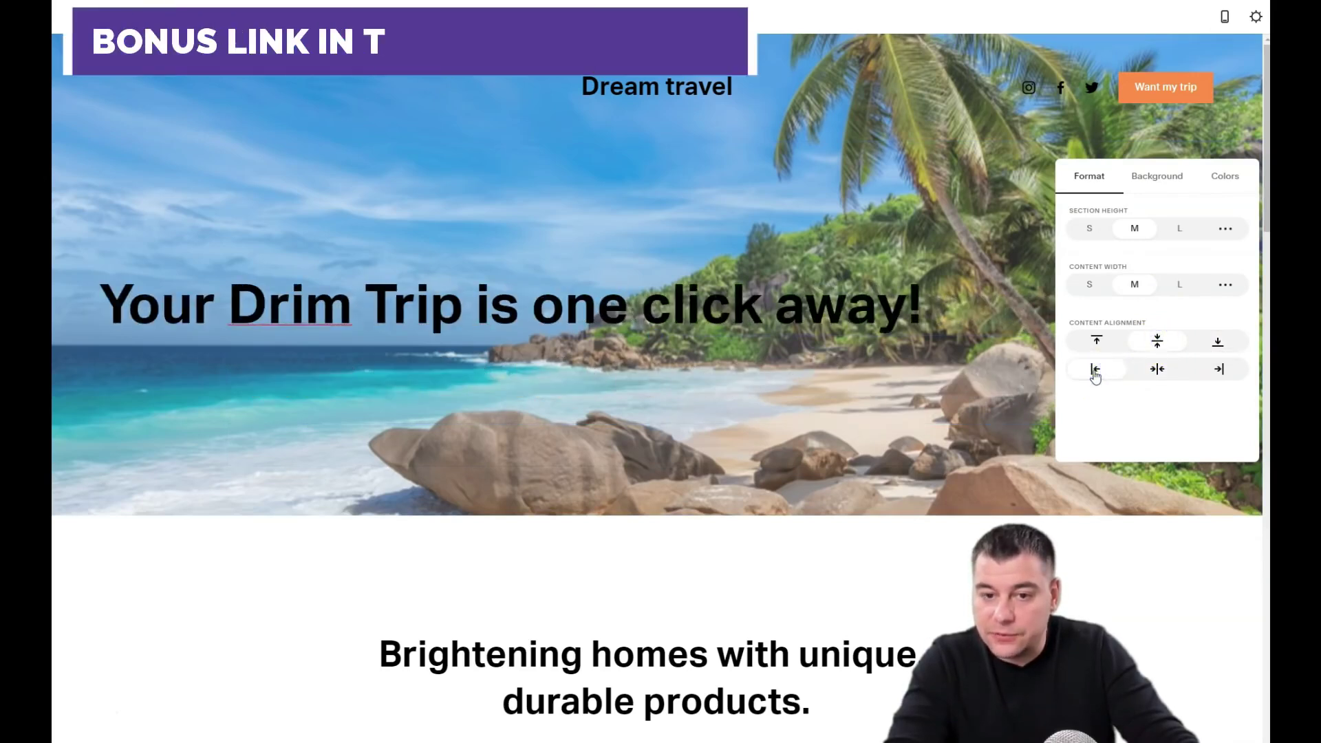
click(1095, 376)
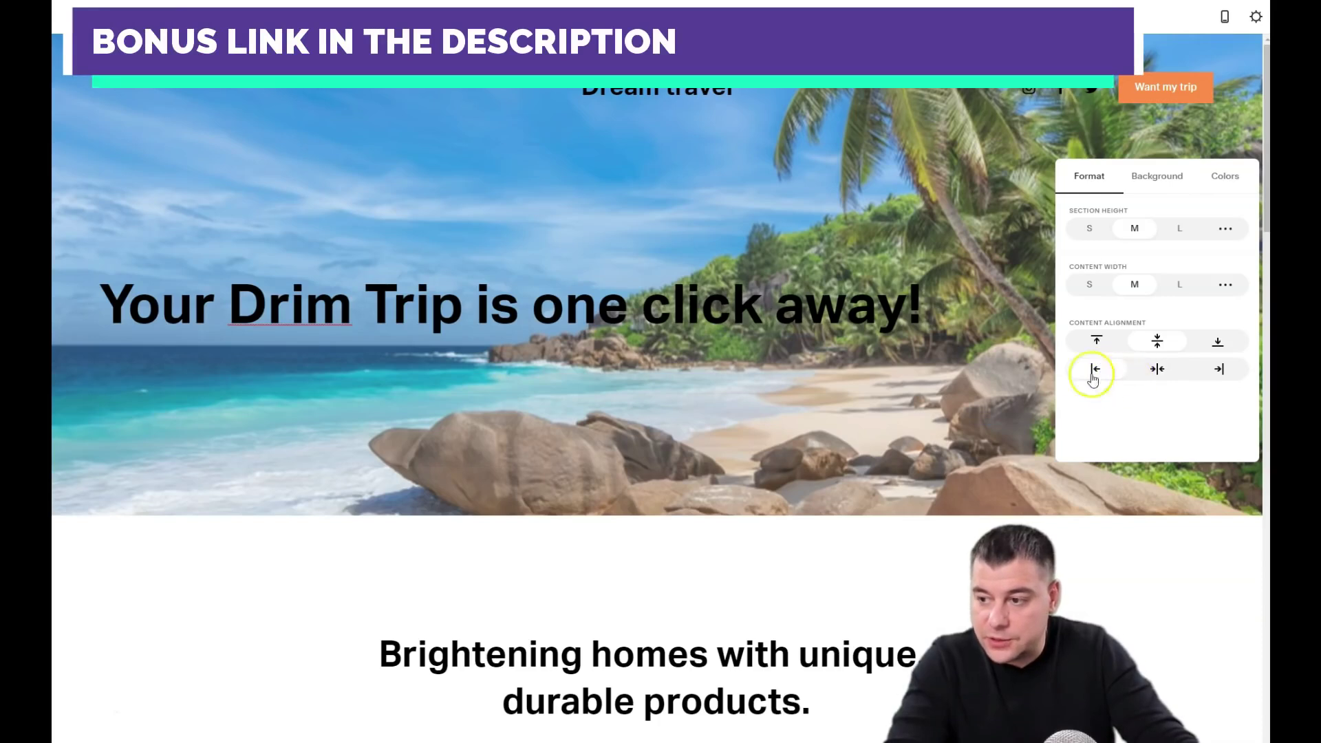
click(1158, 370)
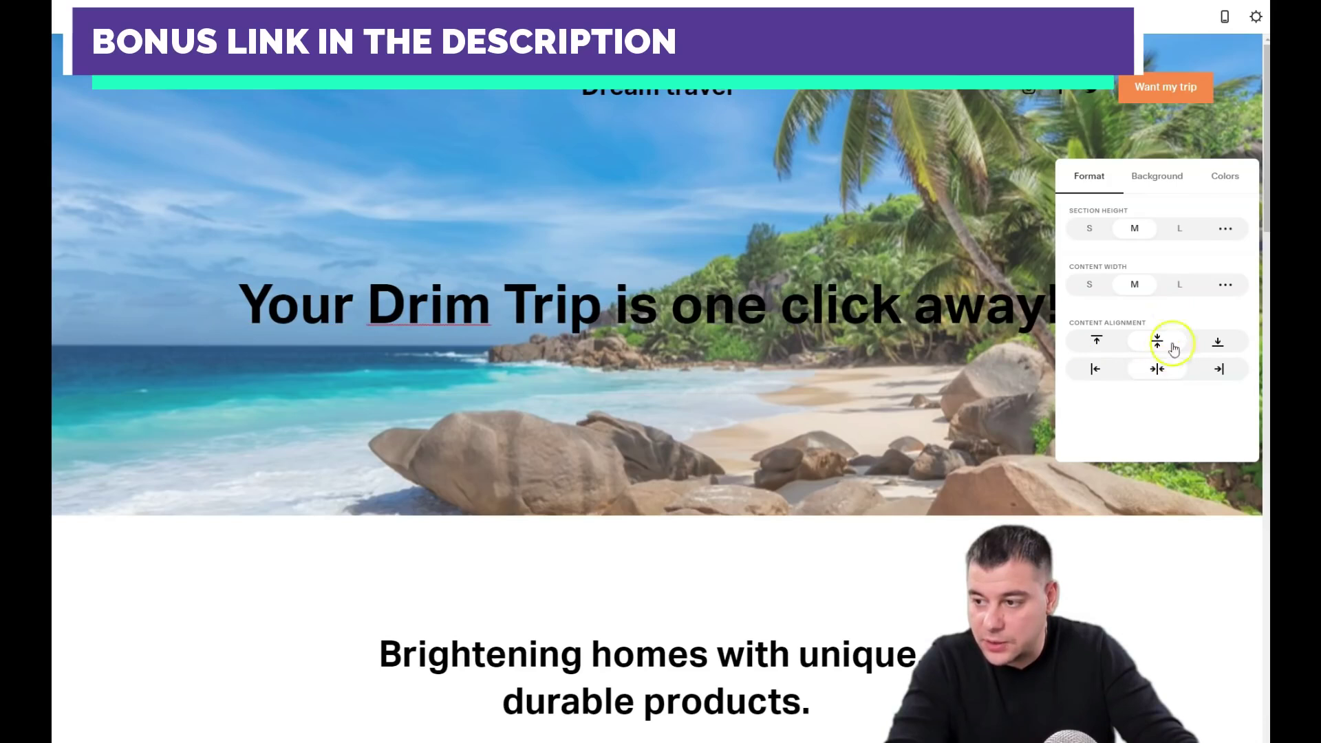
click(1089, 284)
click(1135, 284)
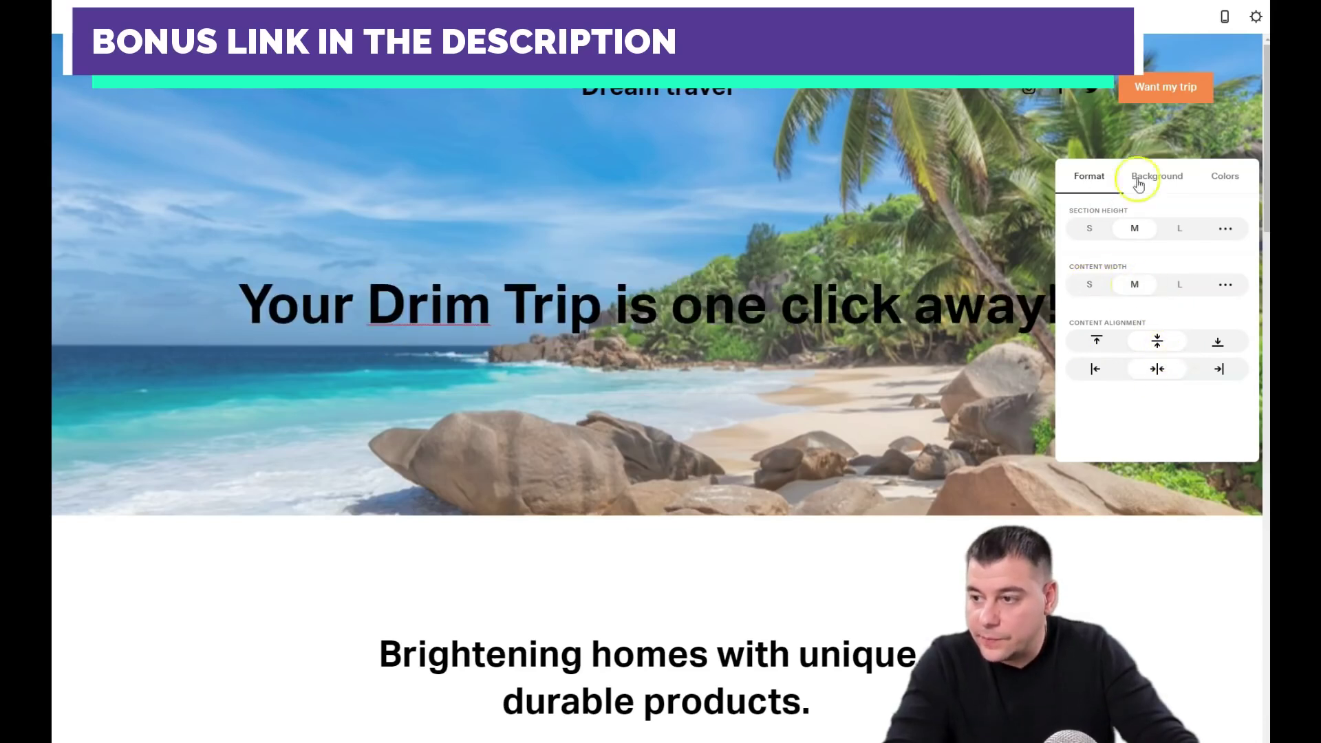
click(998, 331)
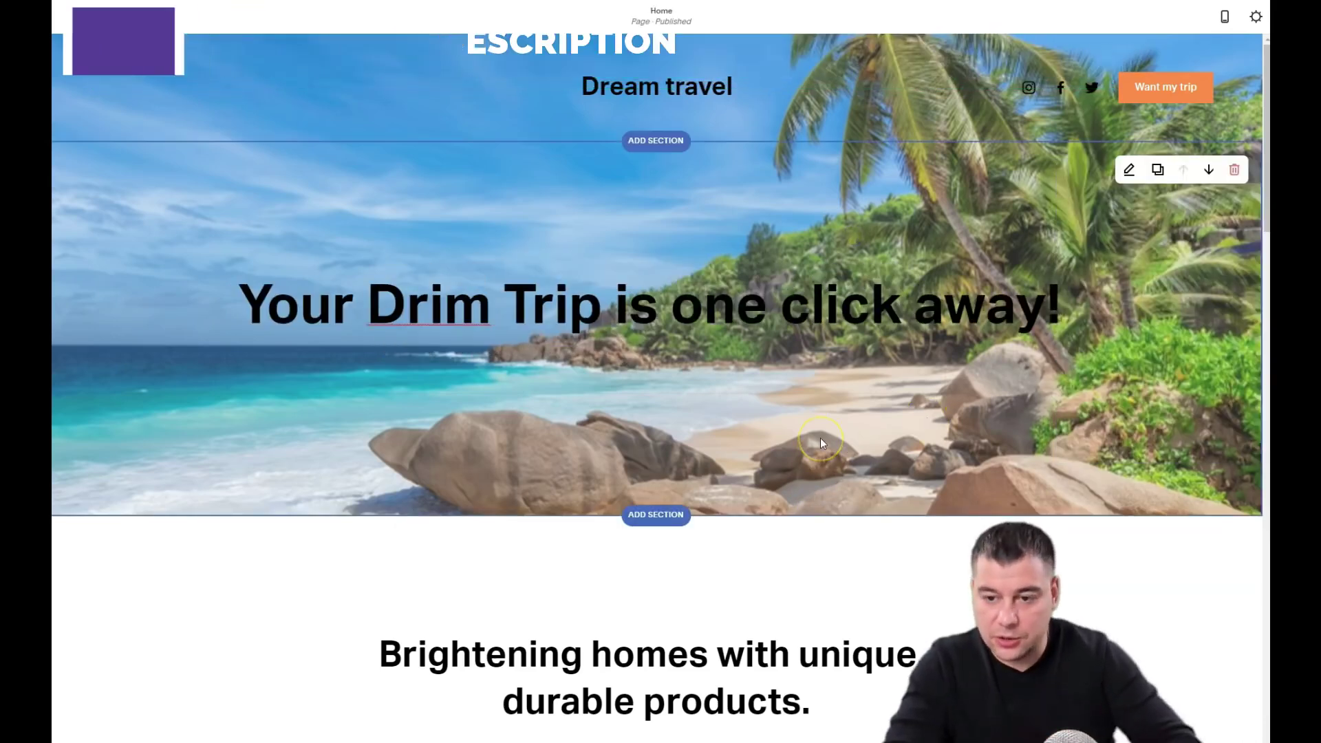
scroll(646, 443, down, 3)
scroll(658, 422, up, 3)
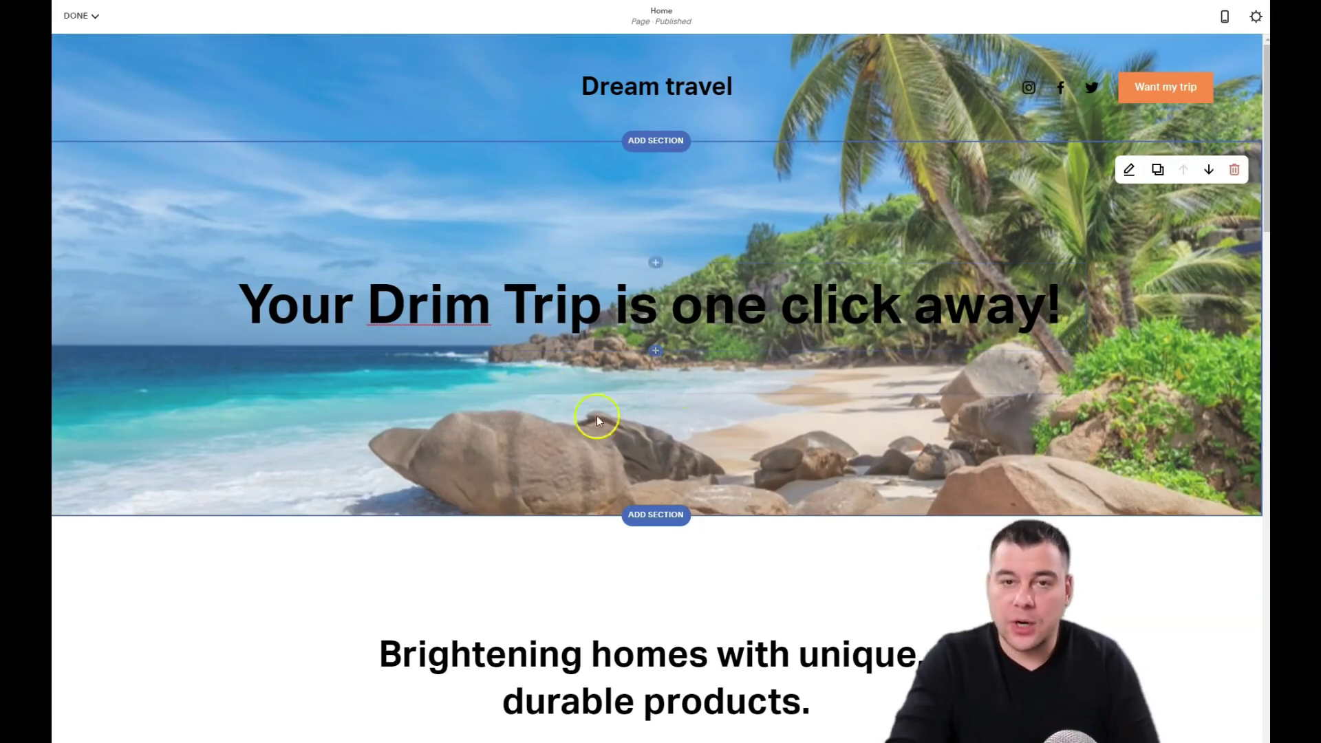
Step: Add a button labelled 'Call me back' beneath the headline and bring up its Clickthrough URL settings
click(655, 352)
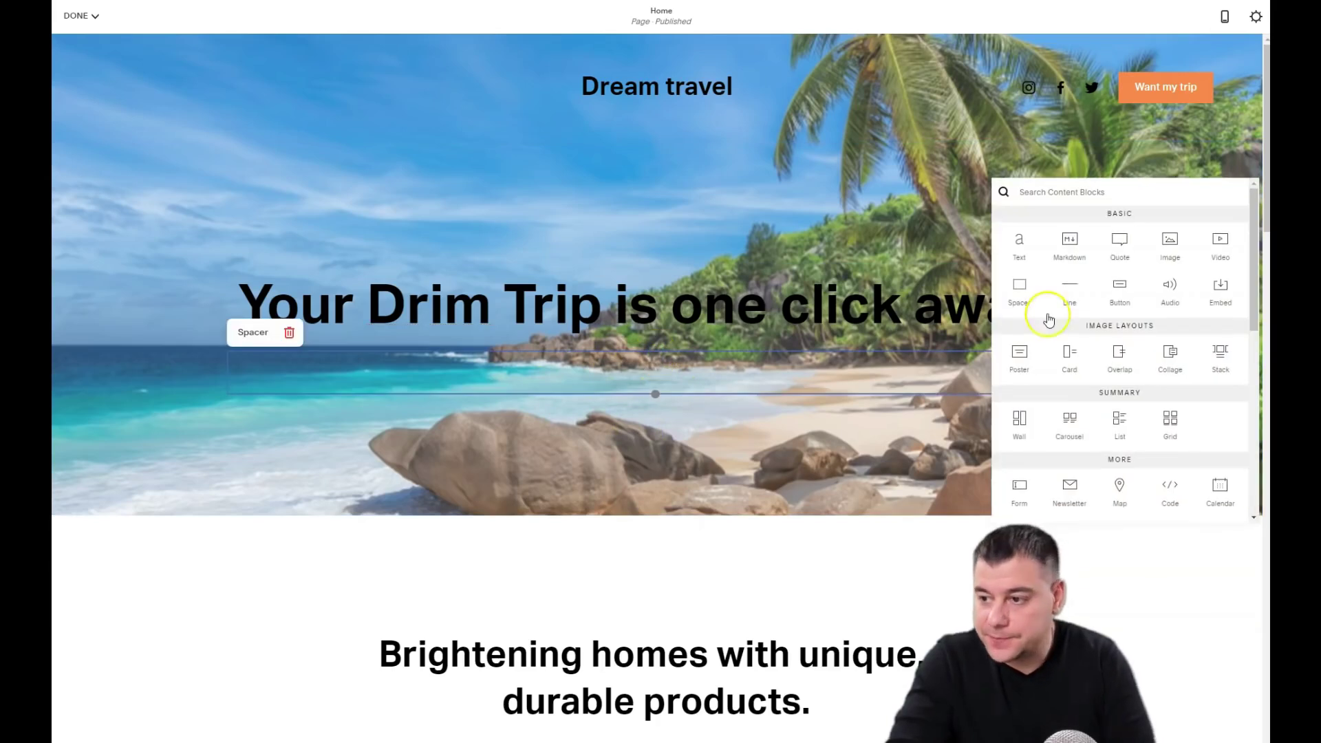
click(1120, 292)
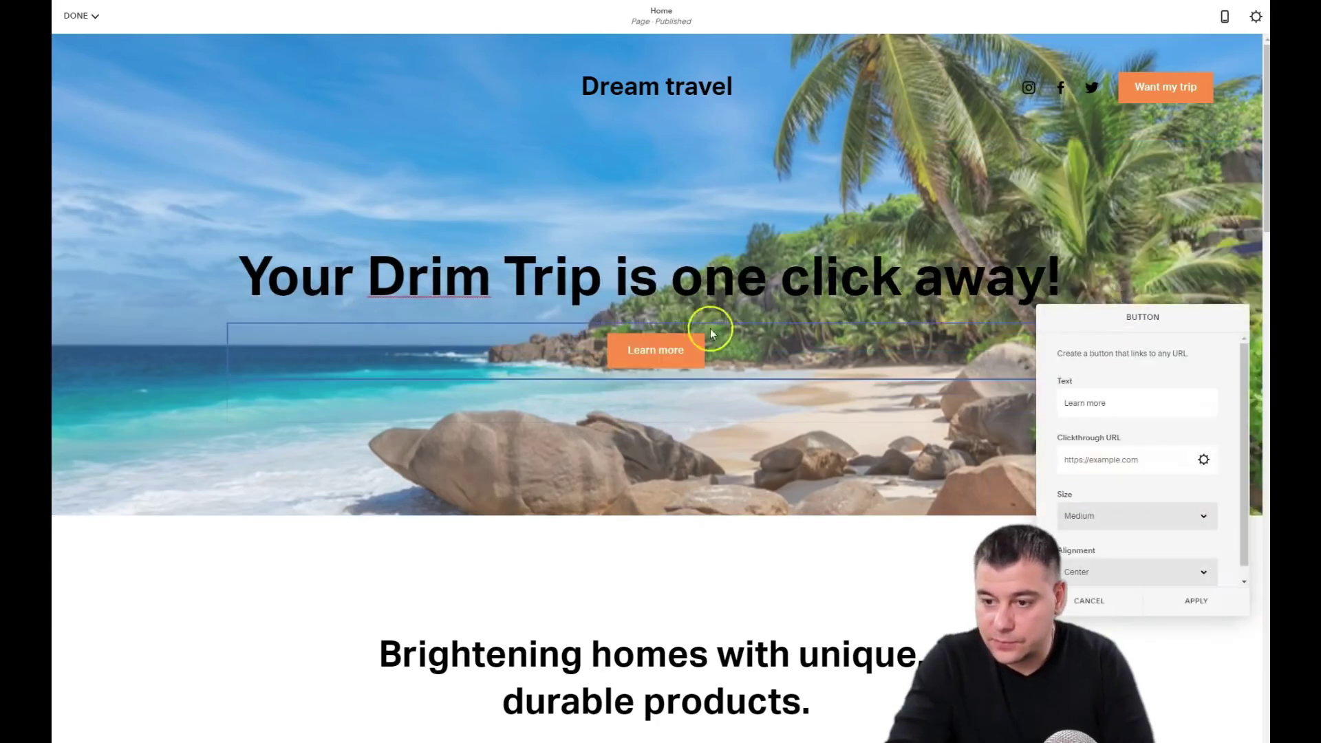
triple_click(1112, 403)
text(Call me back)
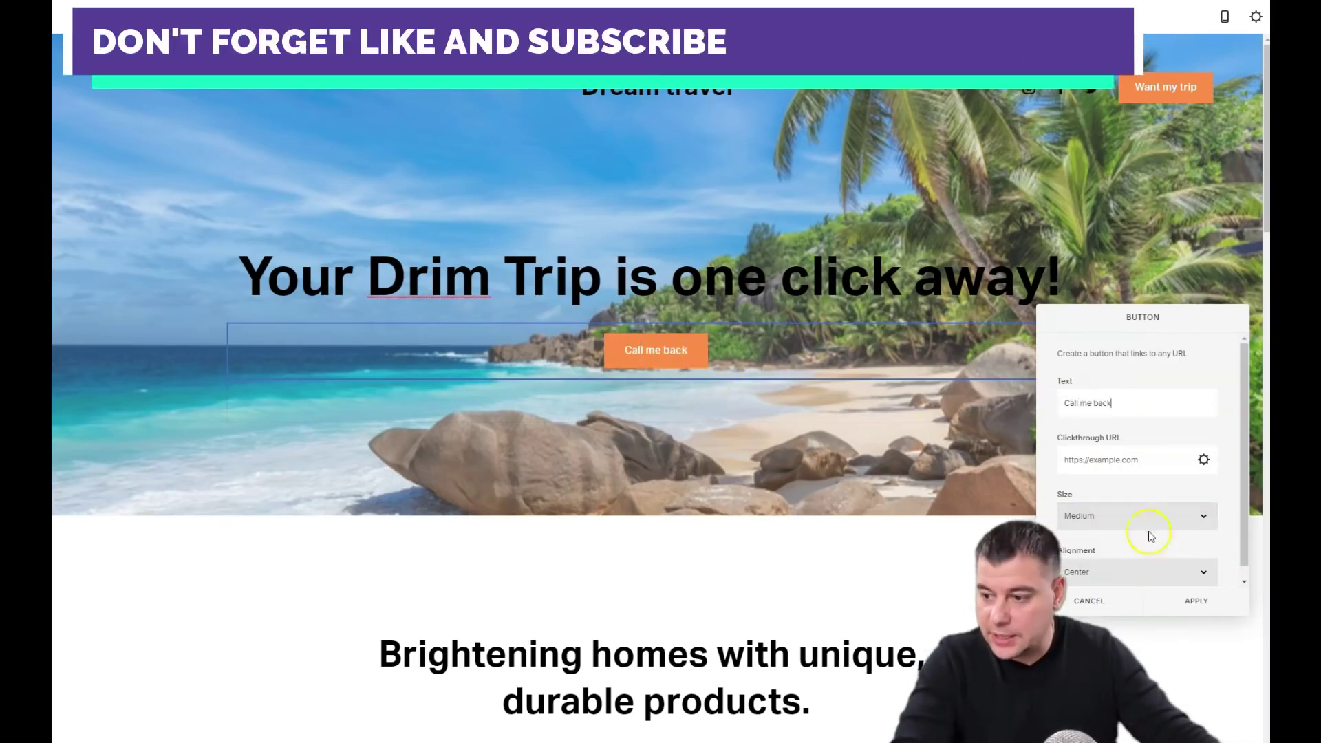
scroll(1146, 510, down, 1)
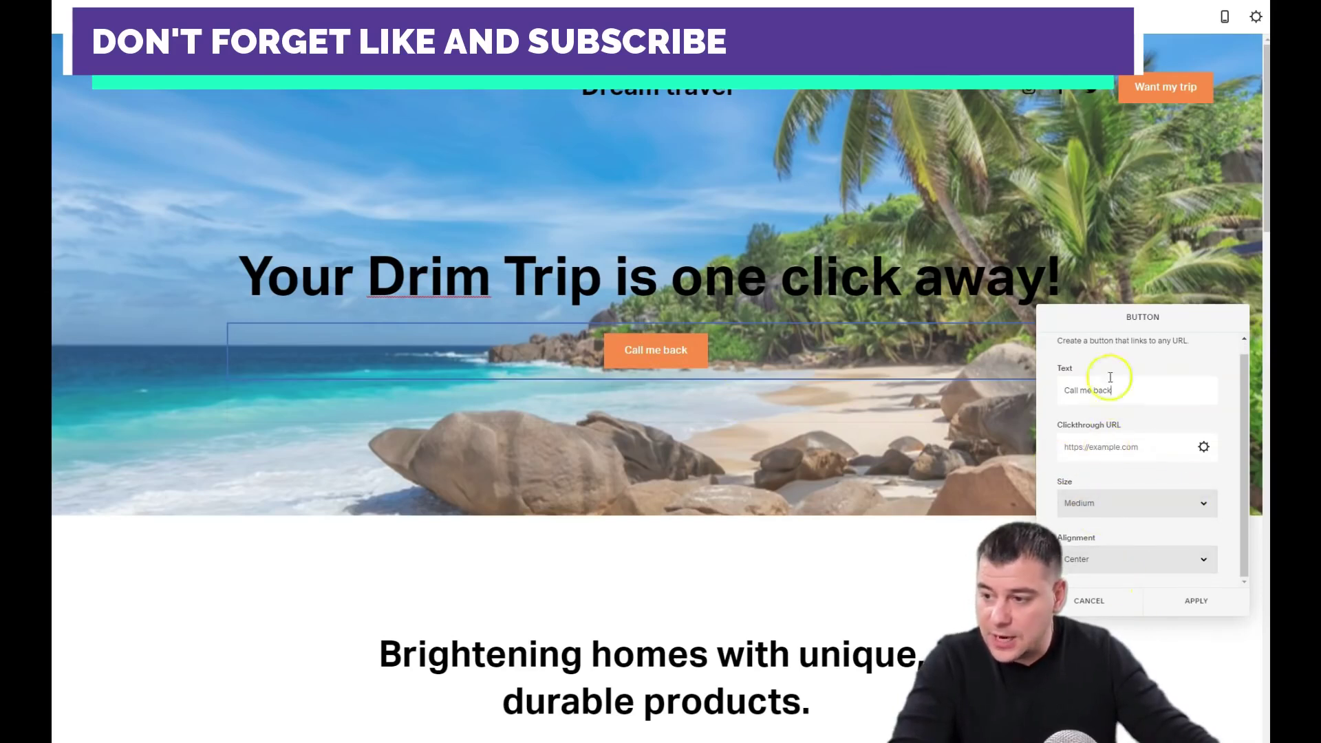
scroll(1110, 377, up, 1)
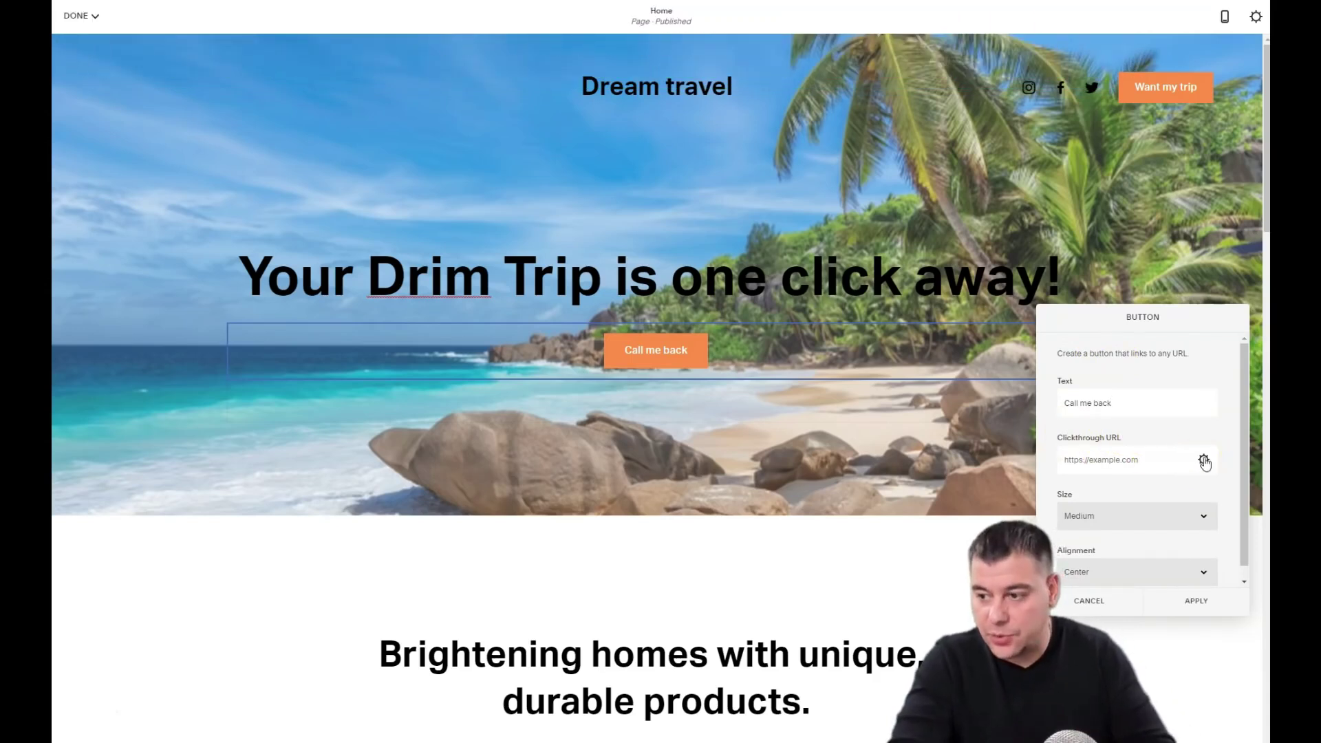
click(1204, 460)
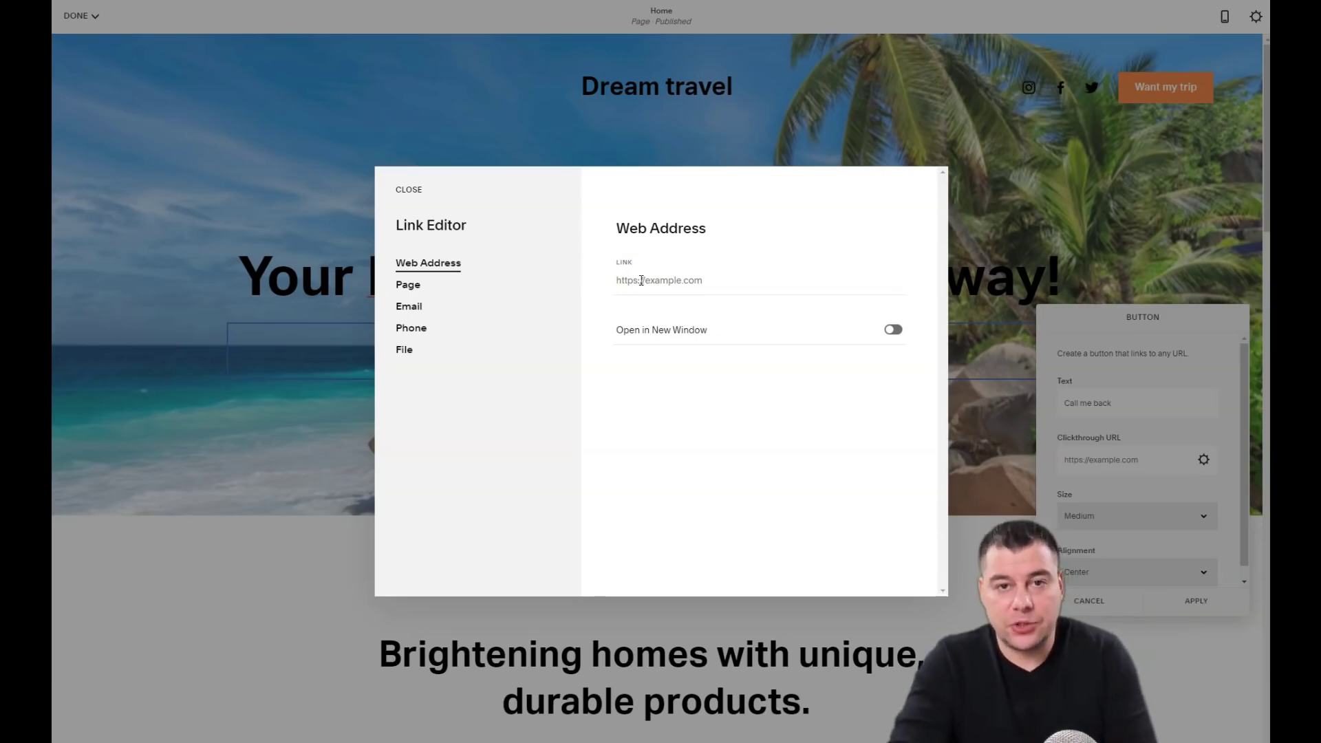
Step: Switch the button link type to Email and enter the contact's e-mail address as recipient
click(642, 283)
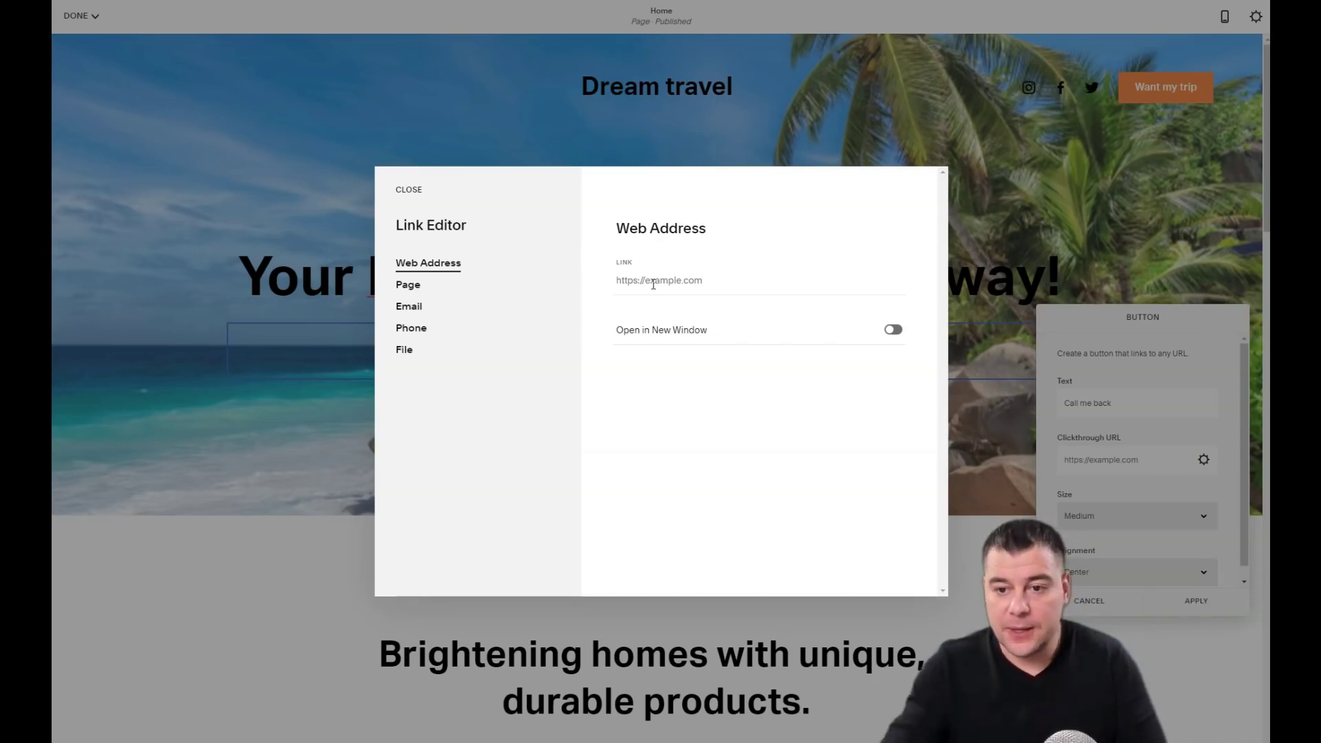
click(413, 308)
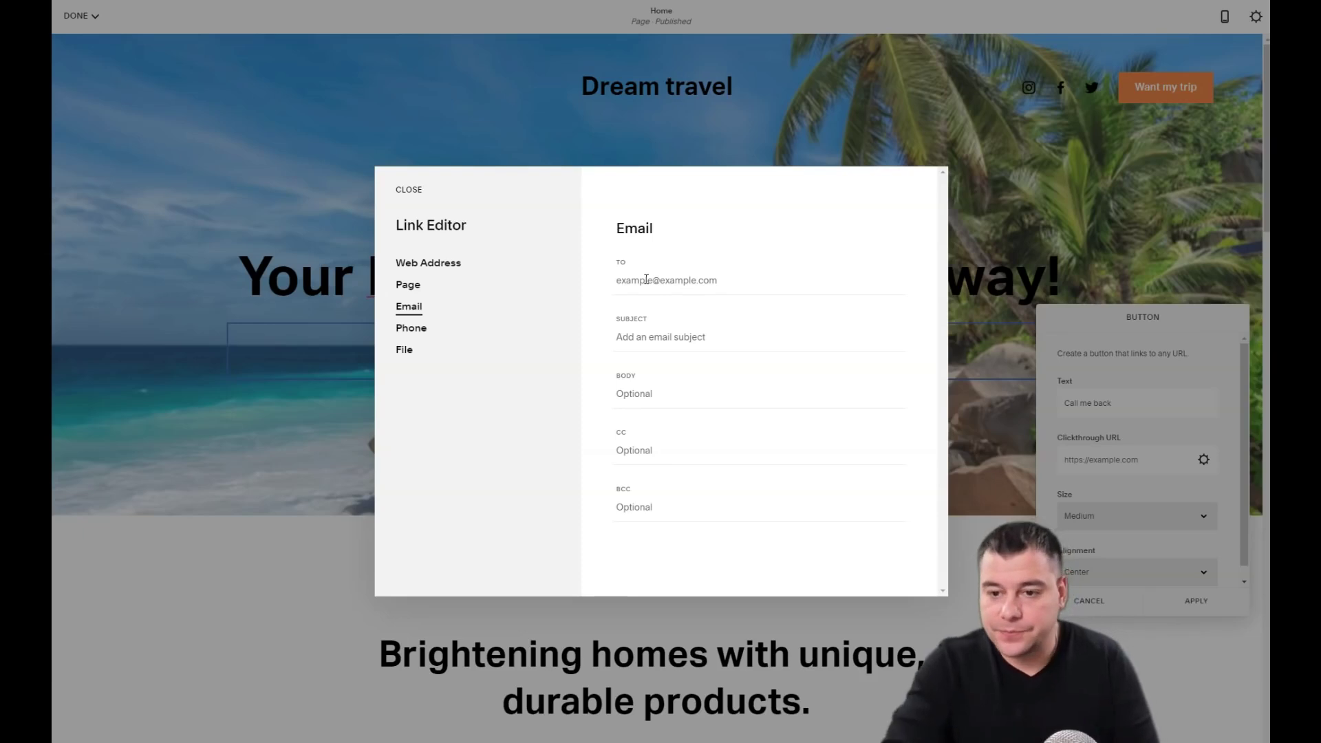
click(644, 278)
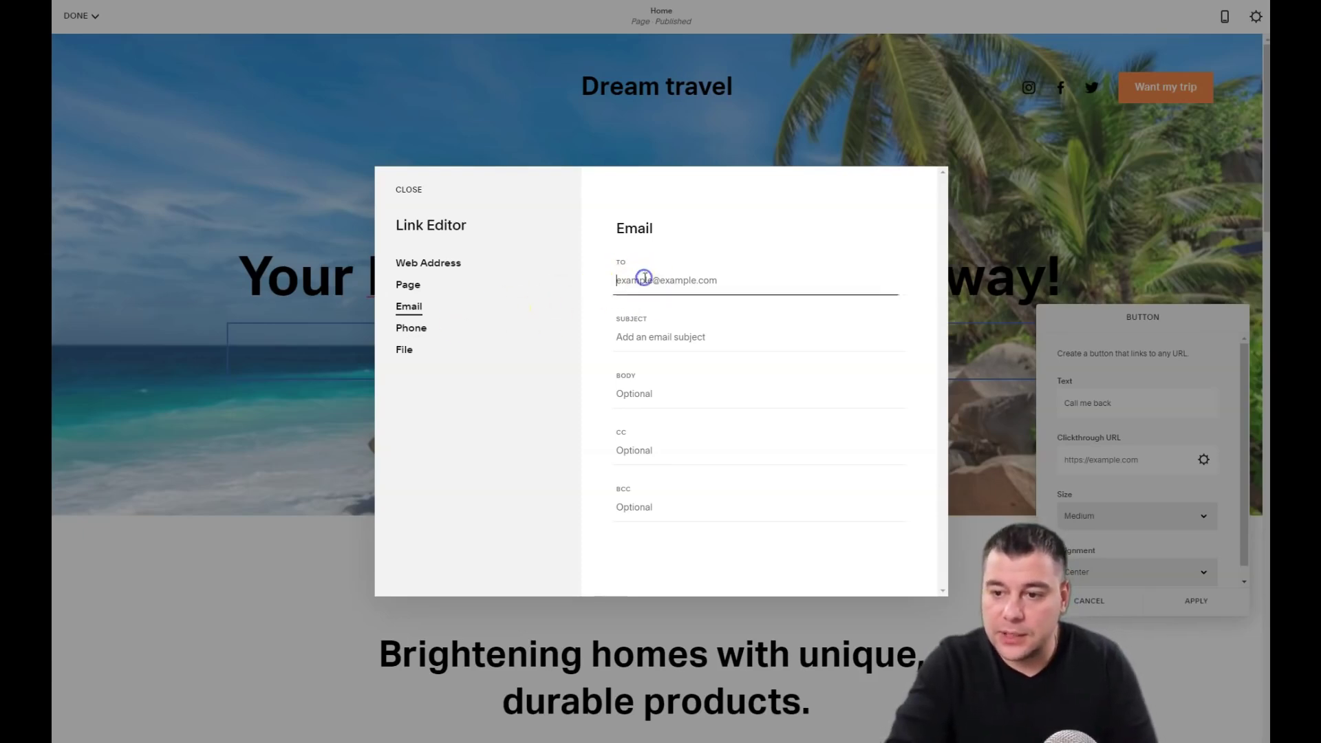
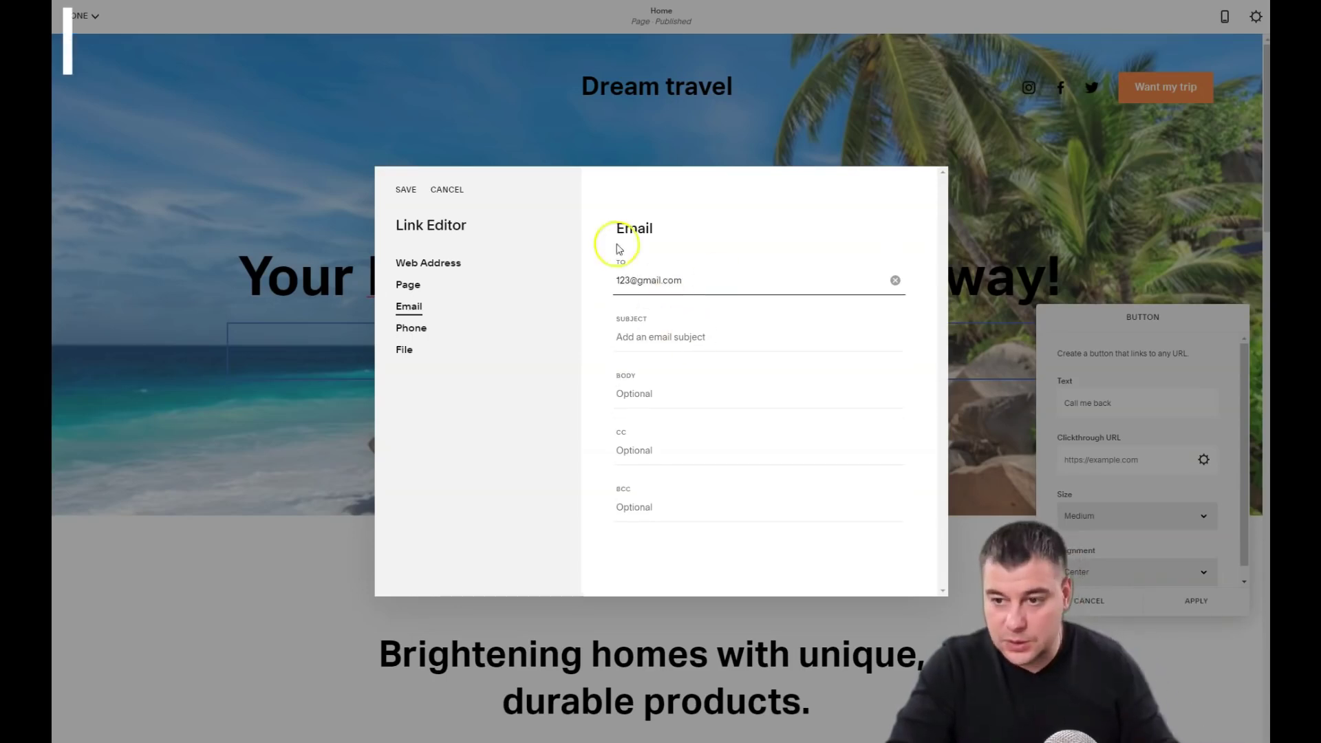
Step: Save the e-mail link and close the Call me back button settings
click(406, 193)
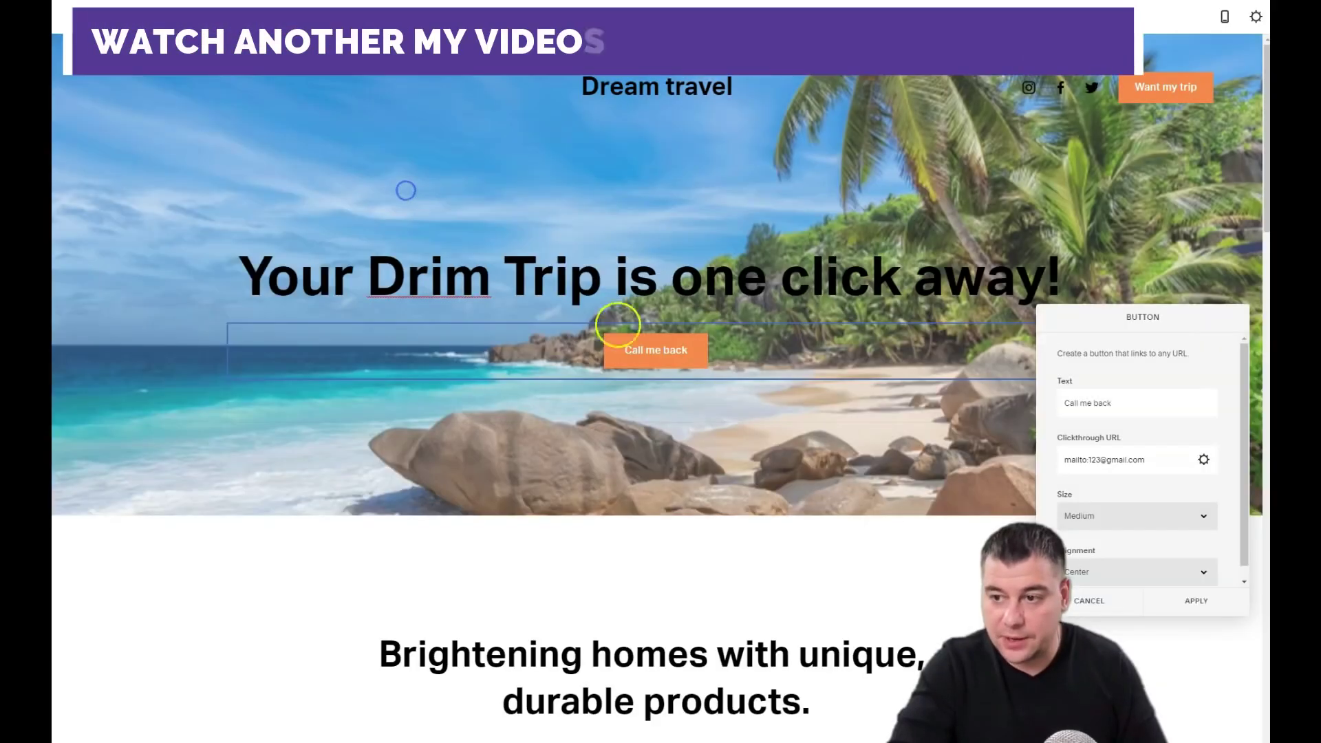
scroll(774, 385, down, 5)
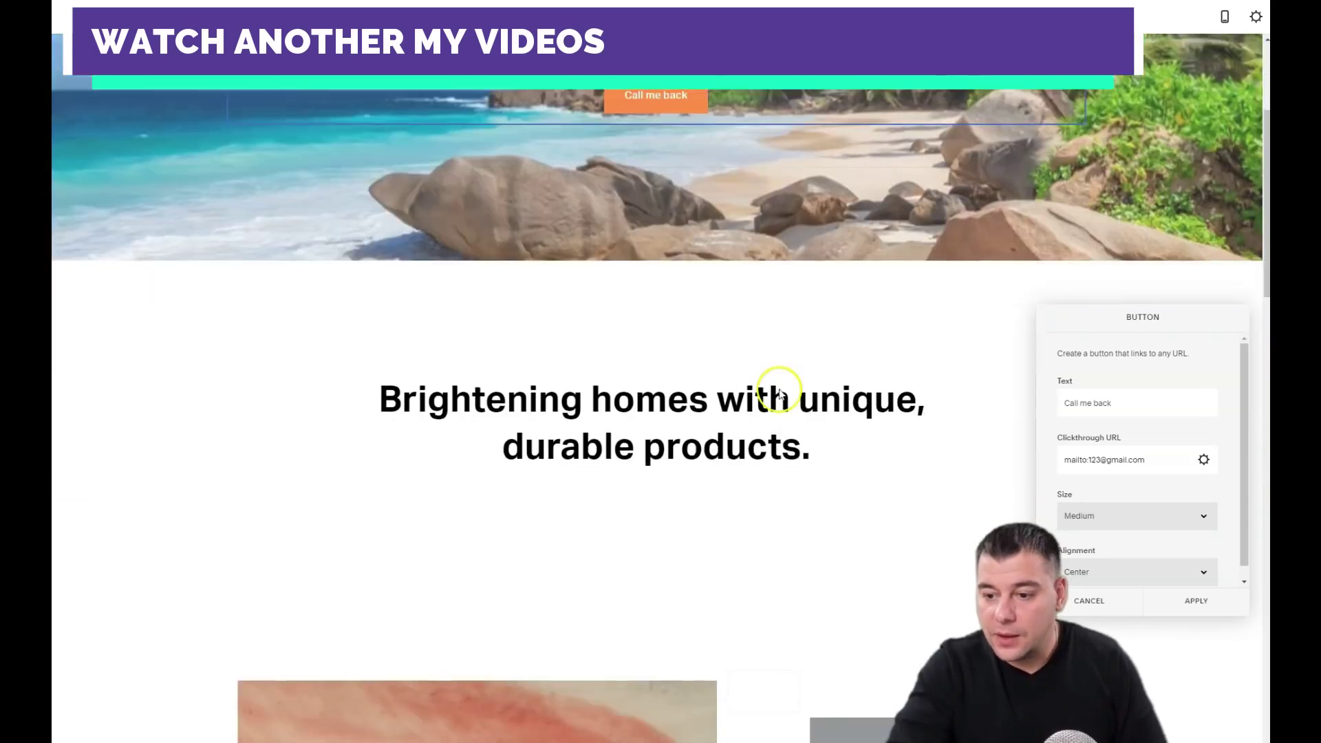
scroll(773, 382, up, 5)
mouse_move(601, 114)
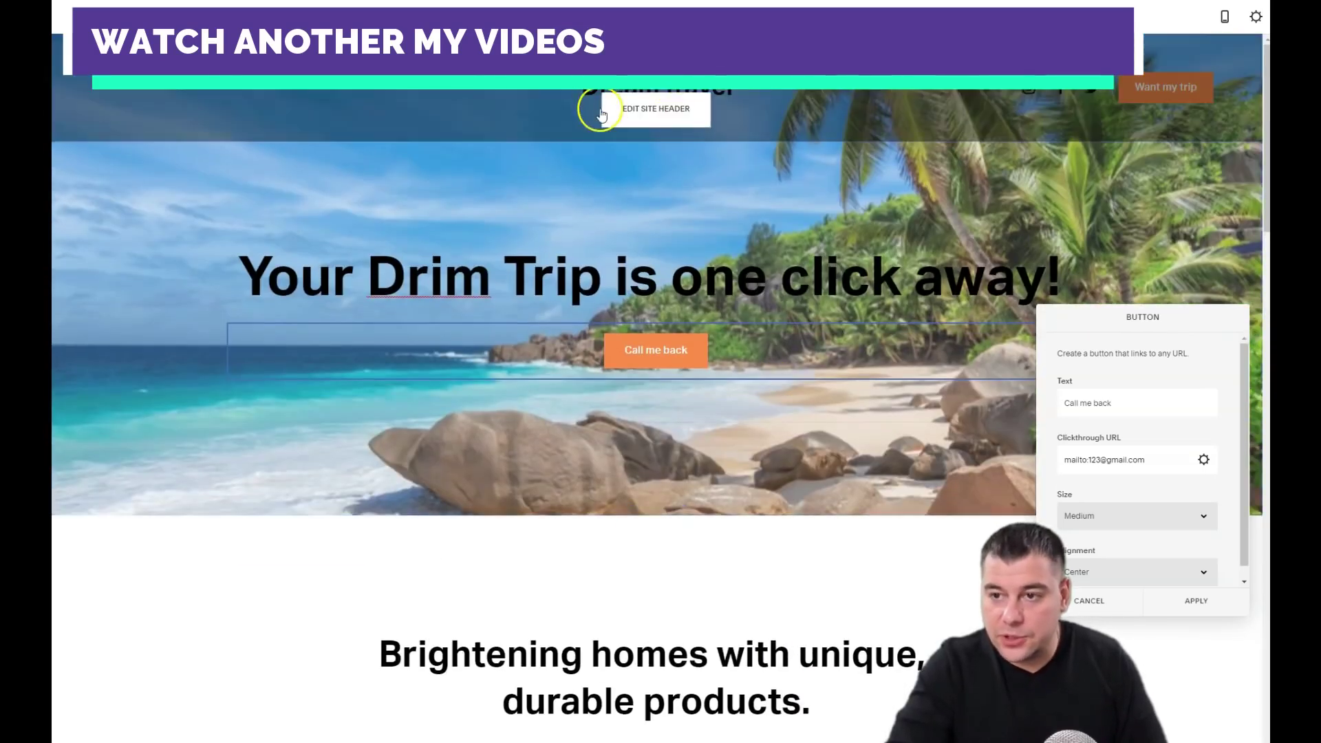
scroll(715, 427, down, 3)
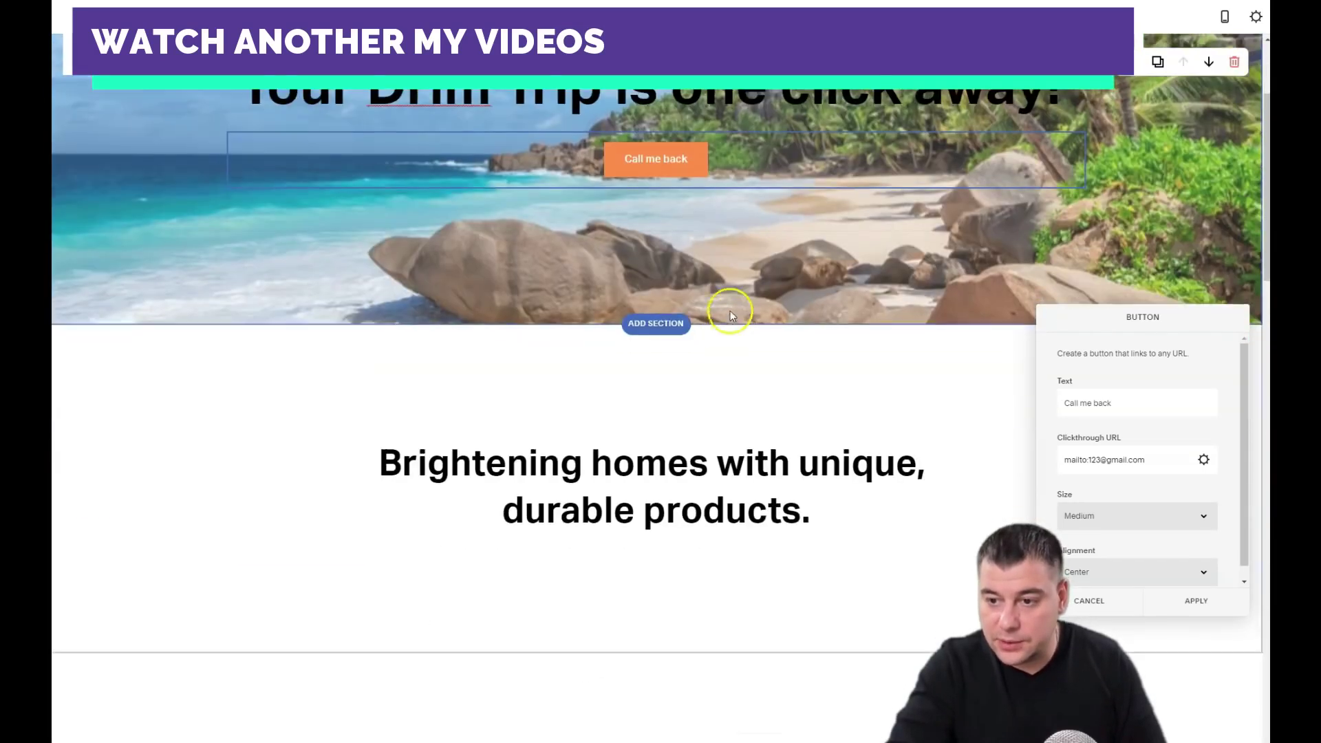
scroll(560, 172, up, 3)
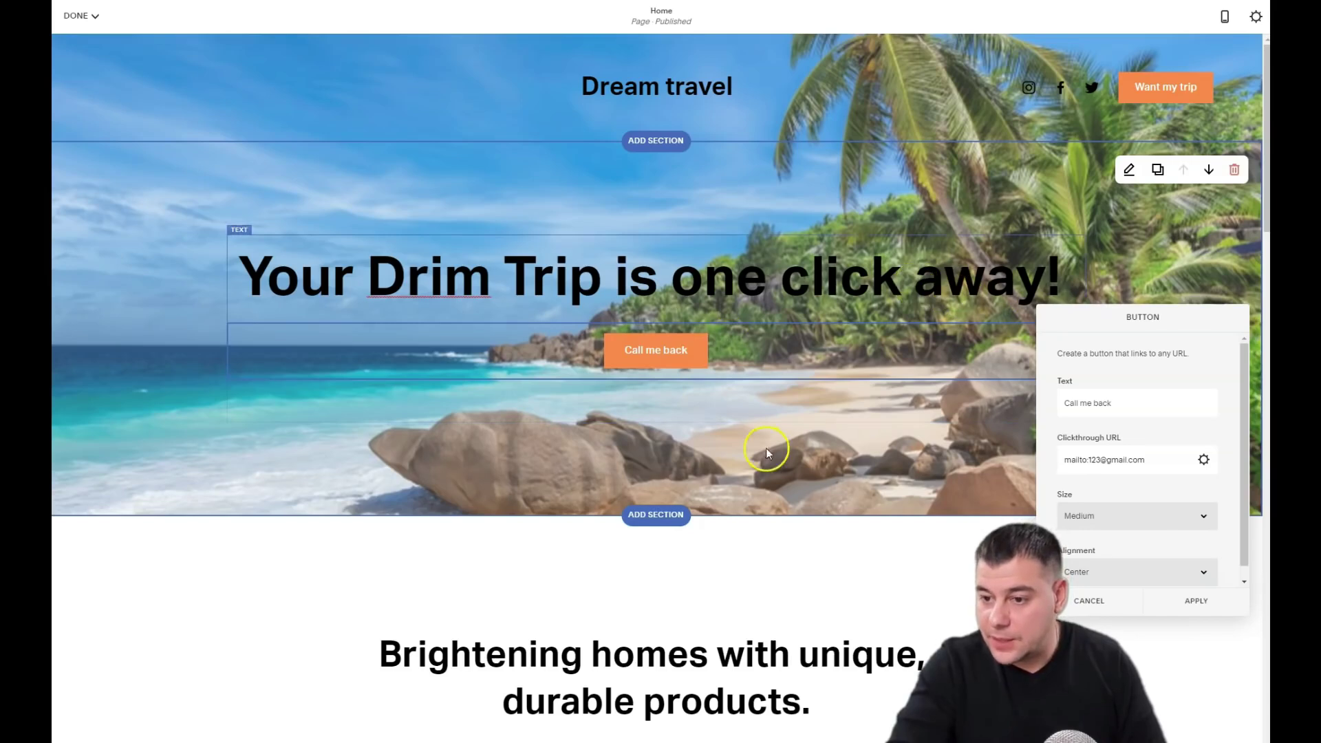
click(743, 428)
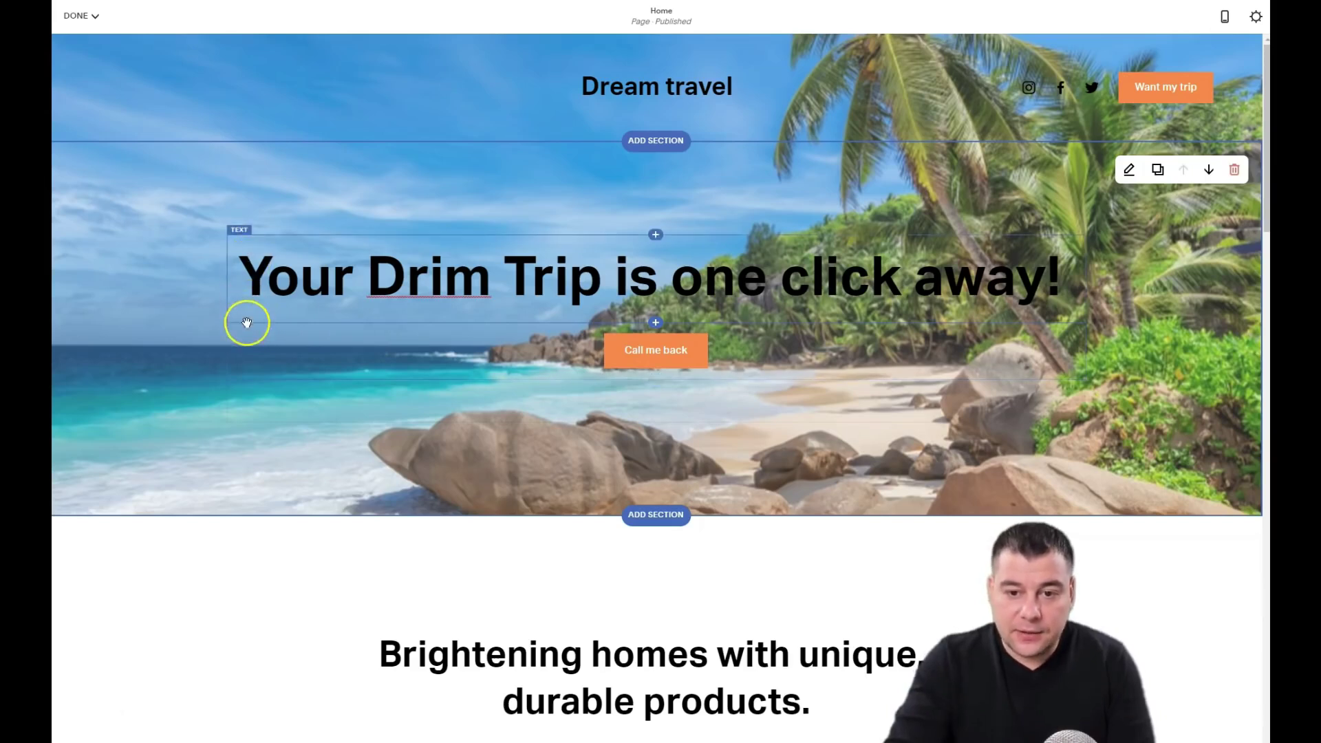
Step: Move the button beside the headline, lower it with a stretched spacer above, and preview on mobile
drag(245, 318, 1097, 318)
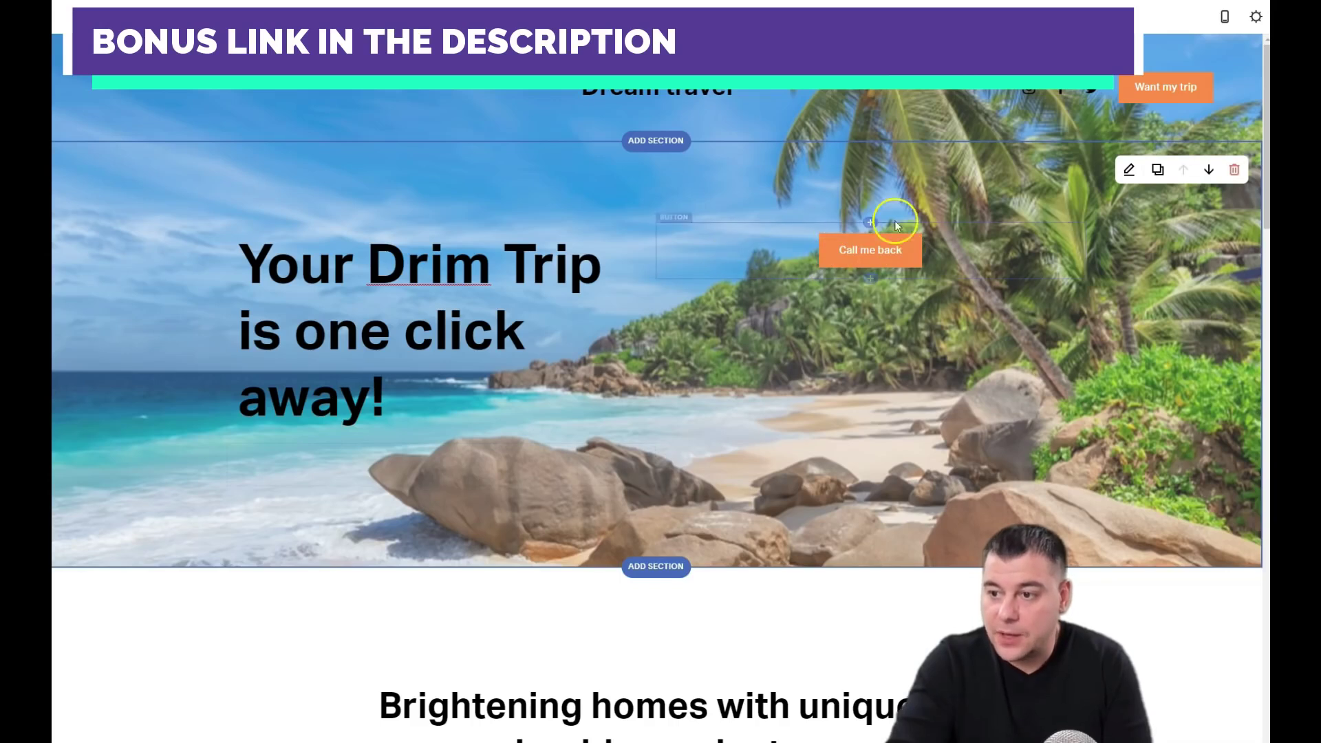
click(871, 222)
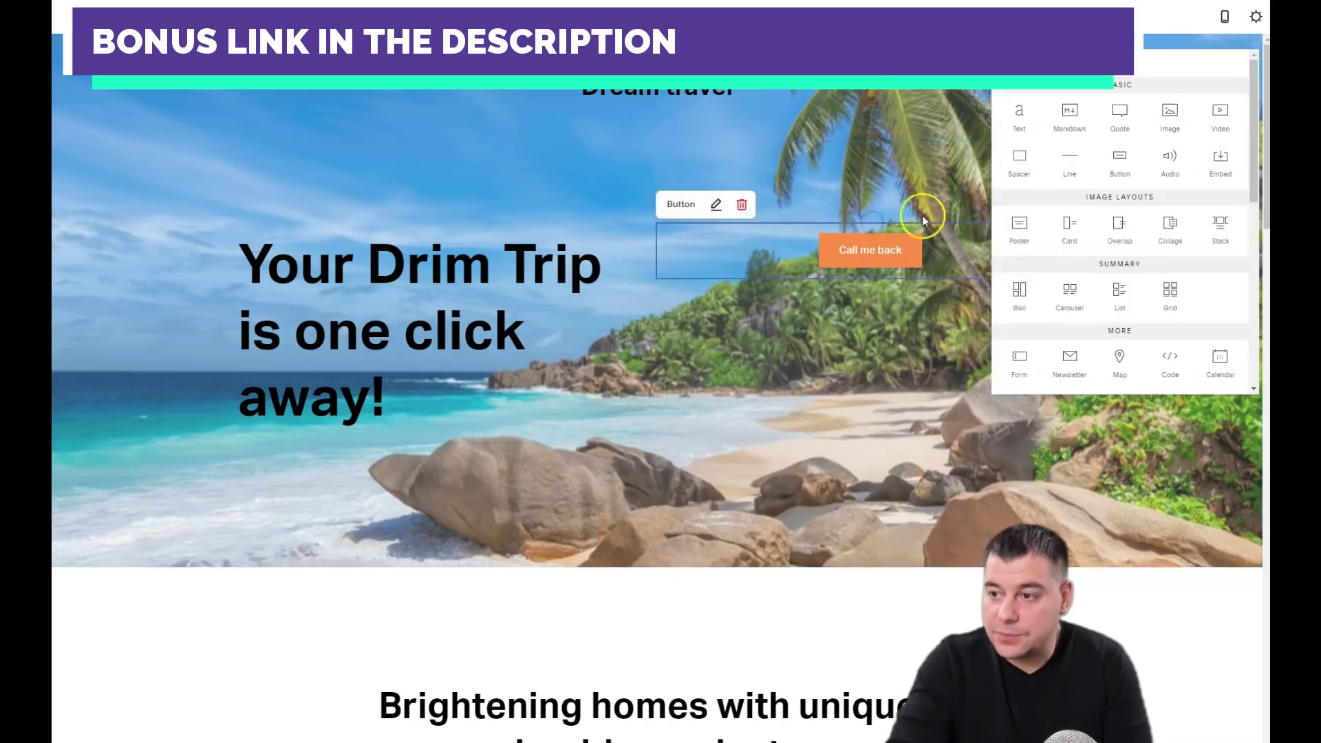
click(1024, 163)
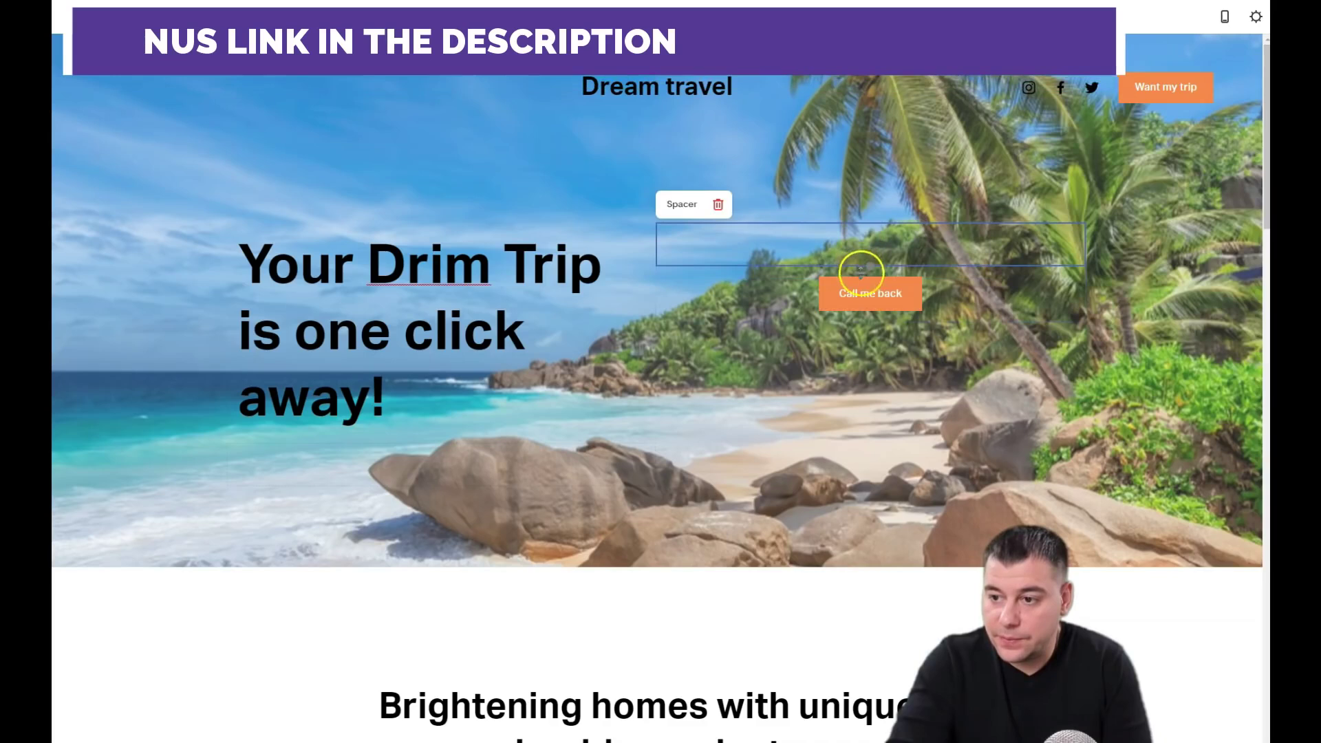
drag(878, 265, 875, 302)
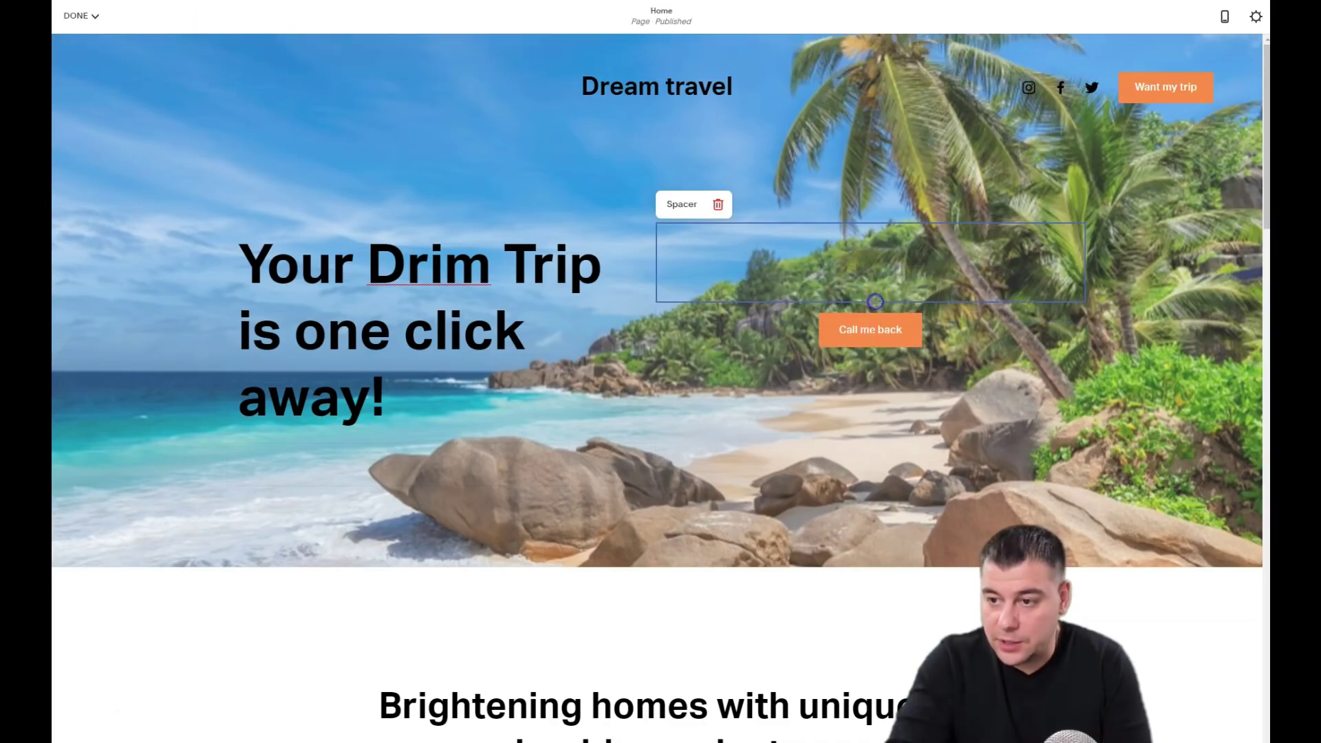
click(573, 508)
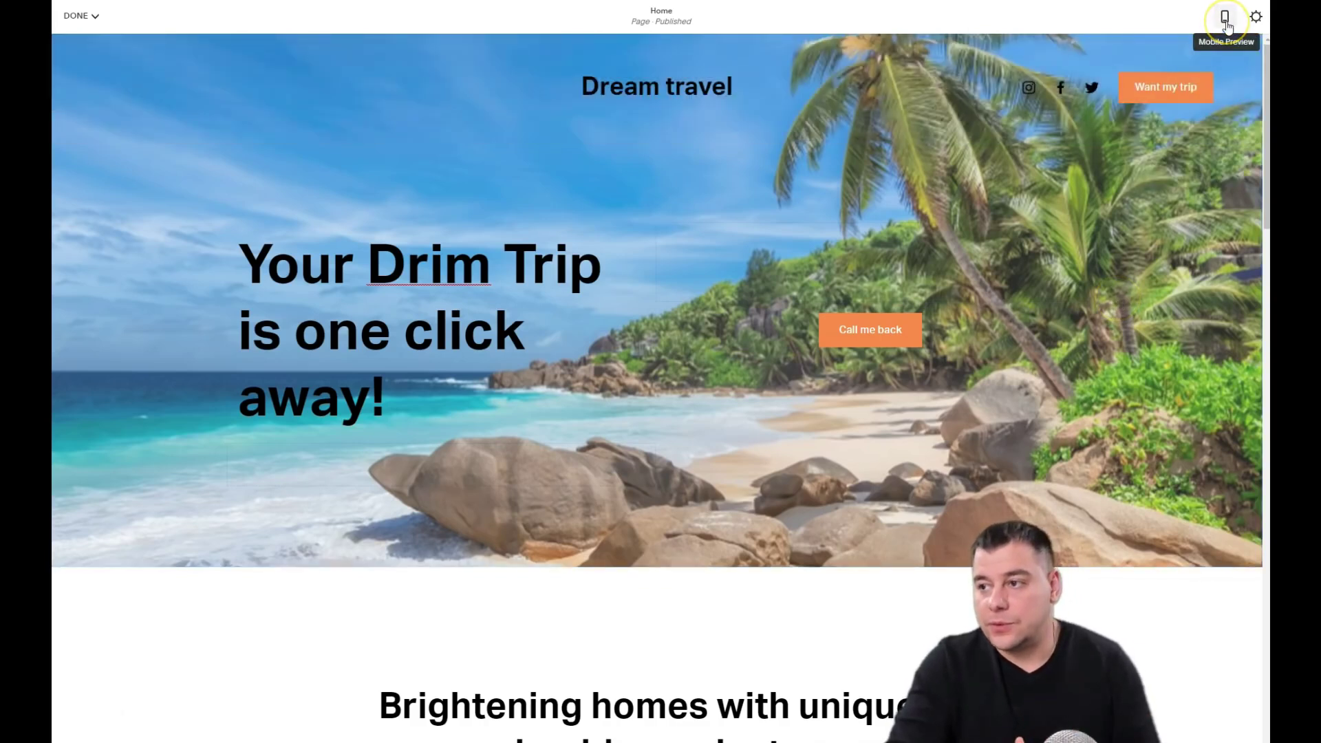
click(1226, 21)
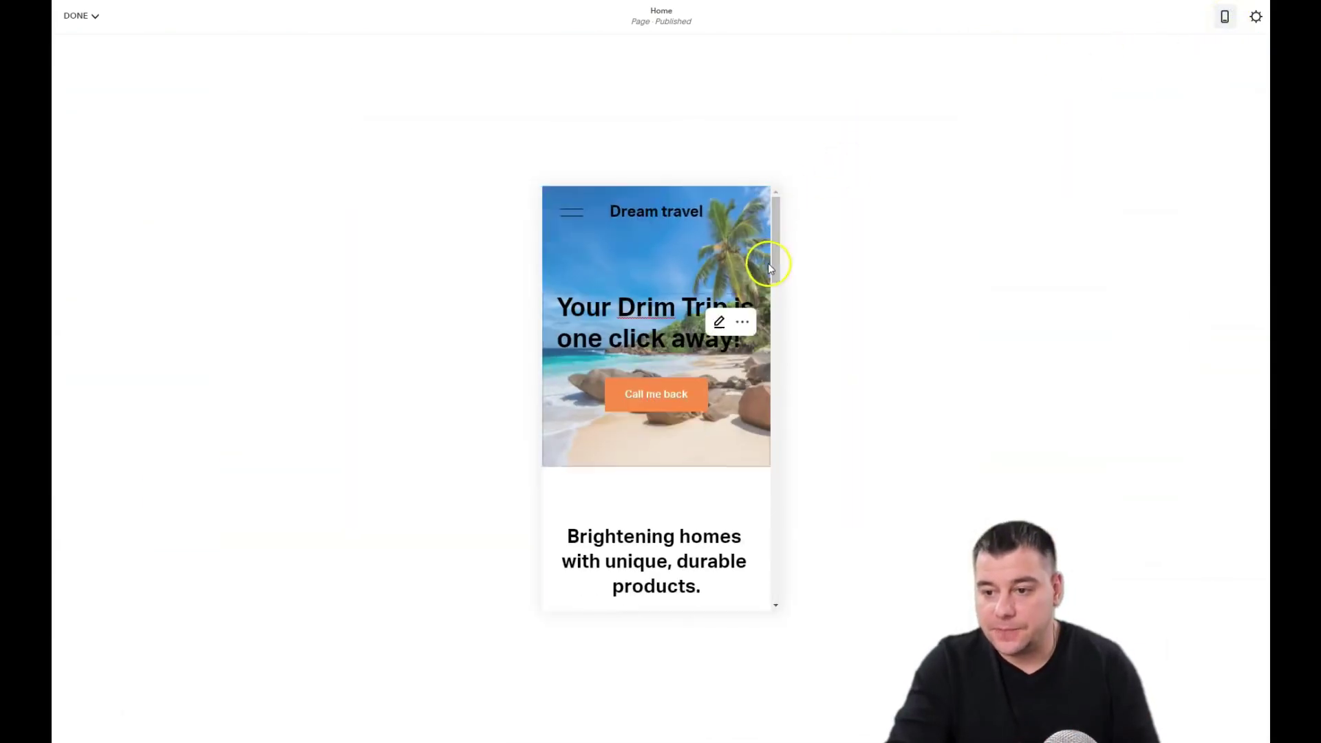
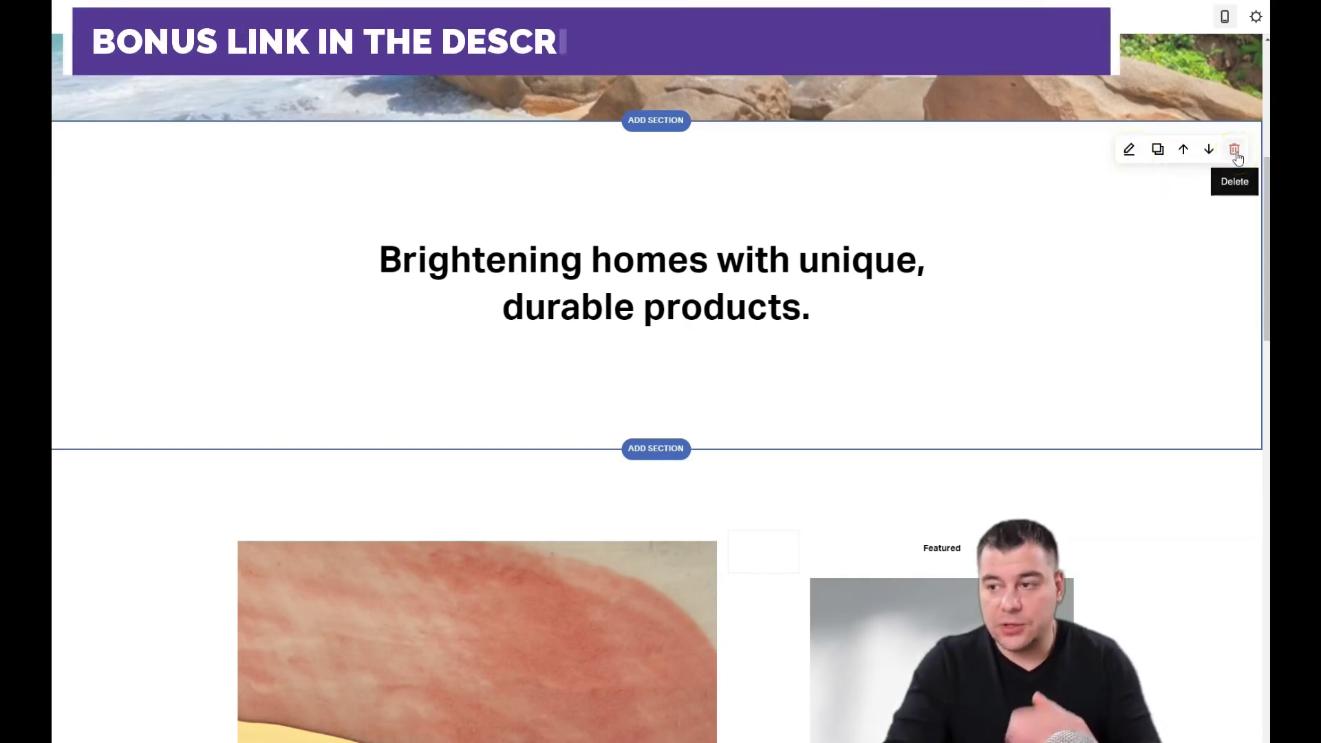
Step: Delete the Brightening homes text section and the featured-products section from the homepage
click(1235, 151)
click(713, 421)
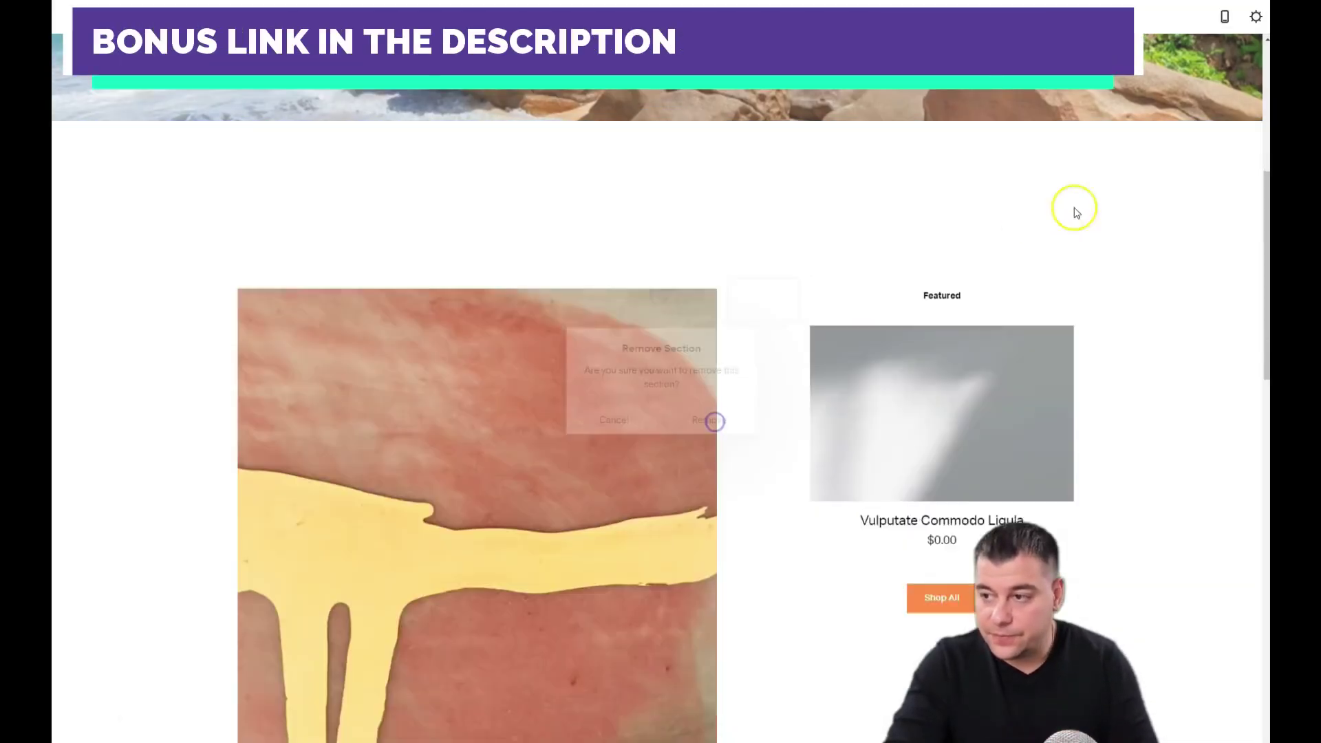
click(1235, 151)
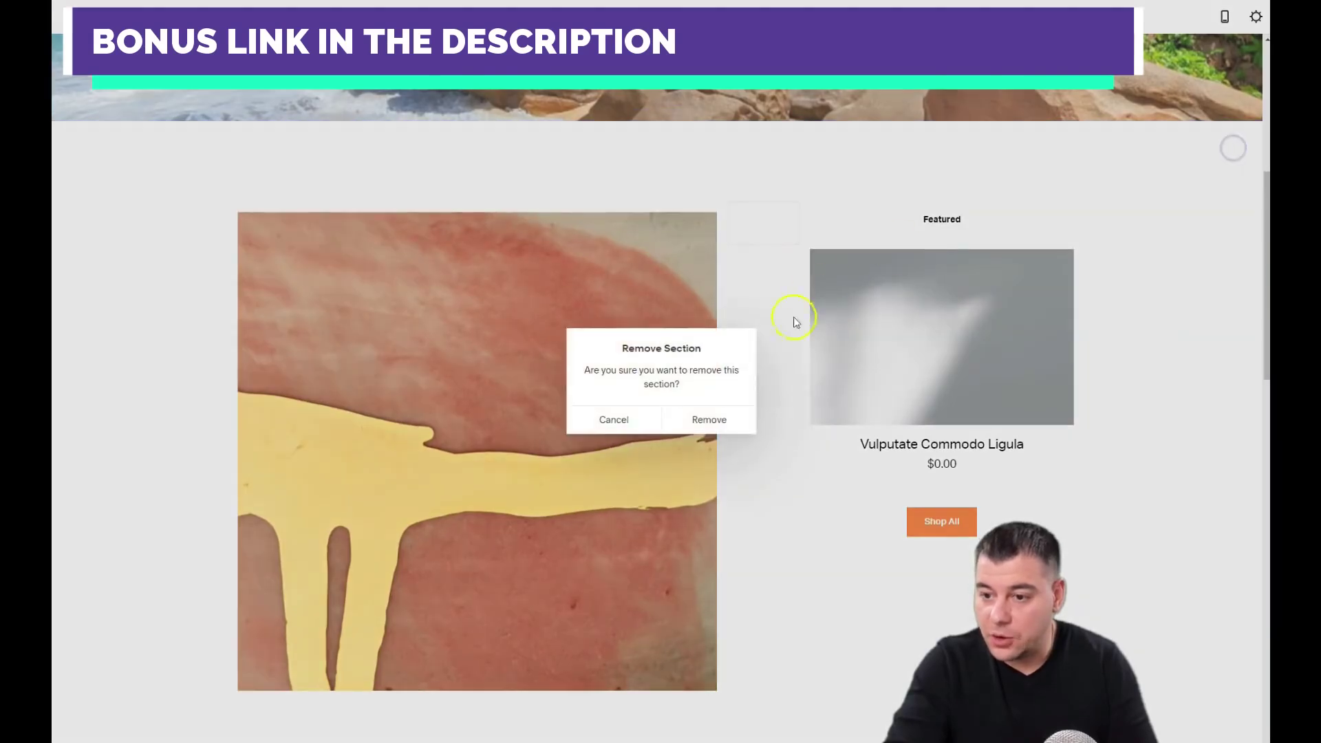
click(716, 420)
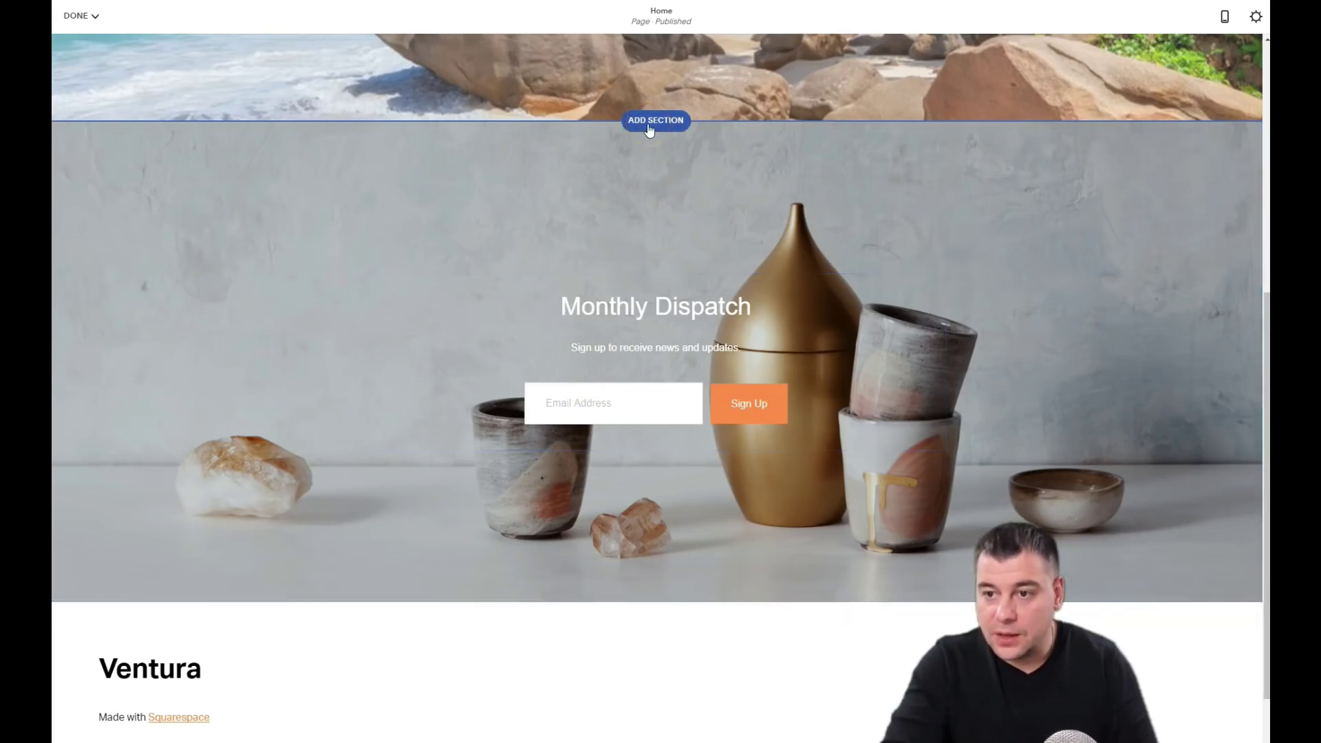
Step: Add a Video section below the beach hero using the layout with the heading above the video
click(649, 129)
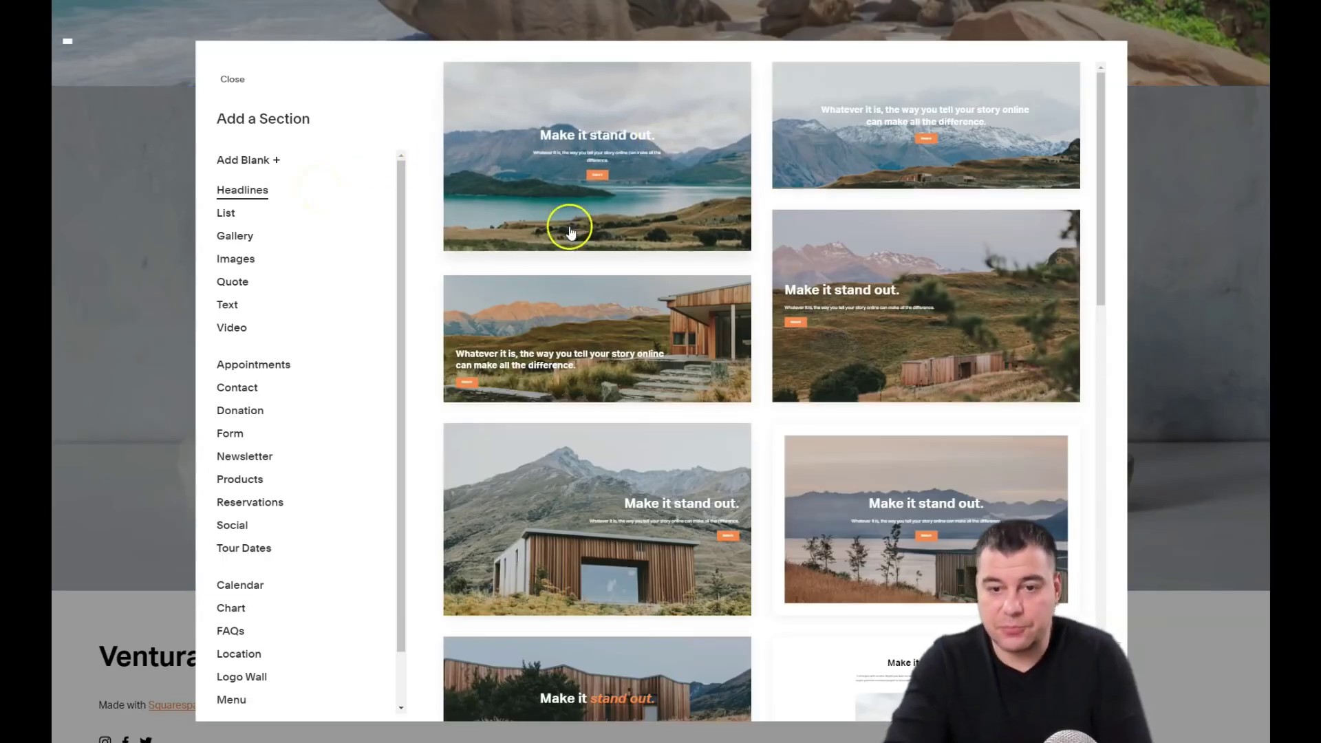
scroll(569, 221, down, 3)
scroll(566, 239, down, 8)
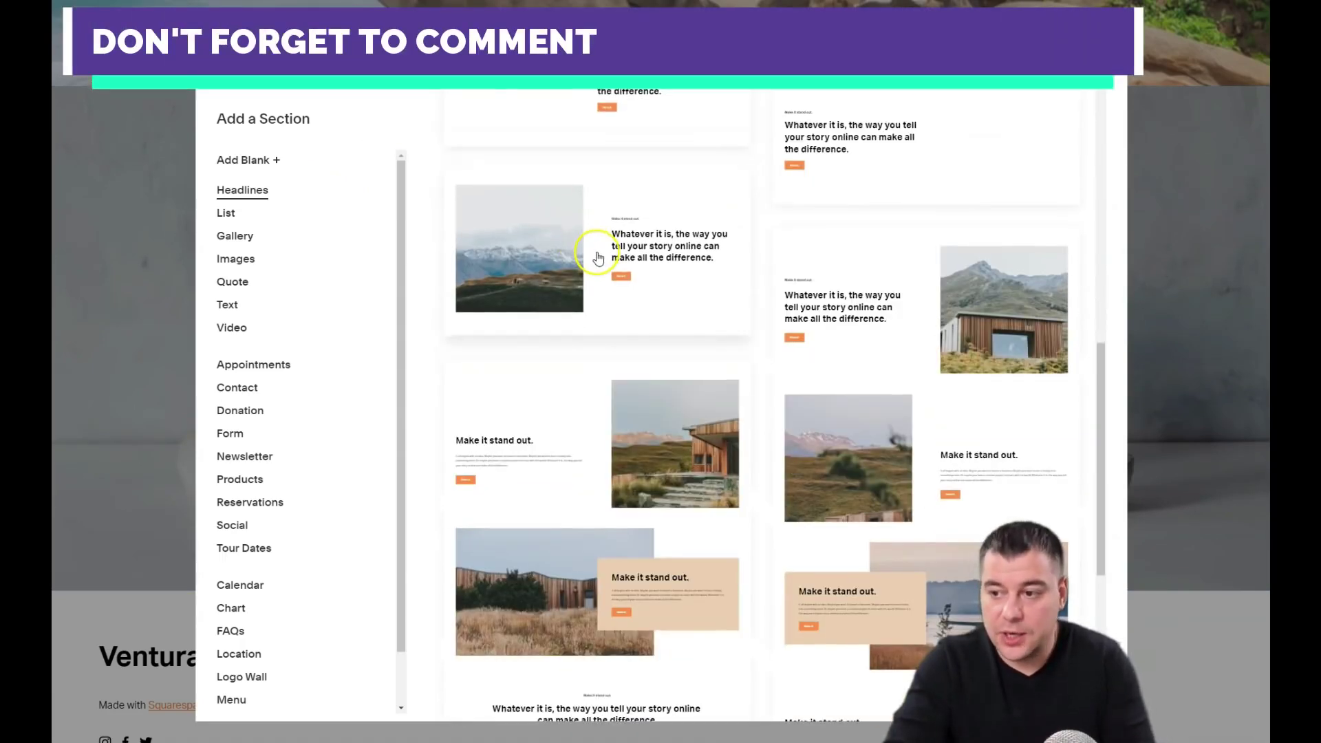
scroll(605, 261, down, 5)
scroll(631, 267, up, 3)
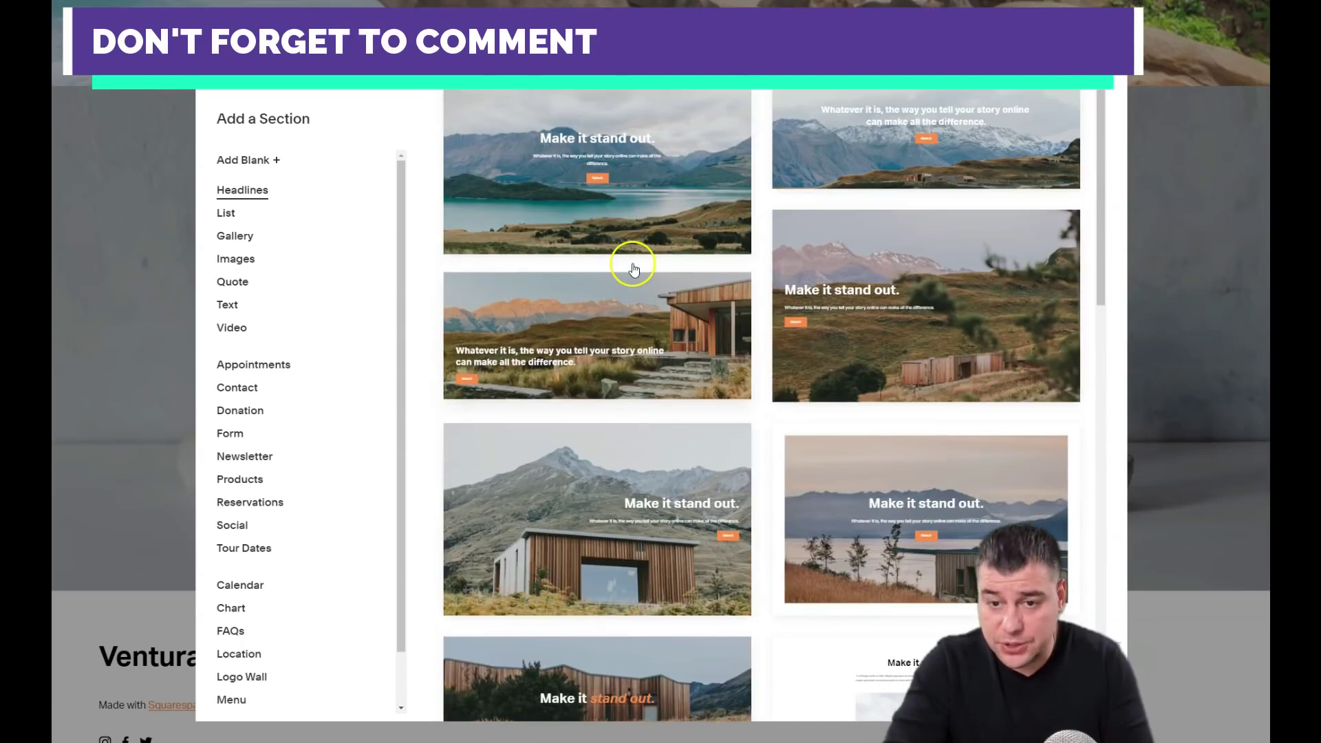
click(227, 215)
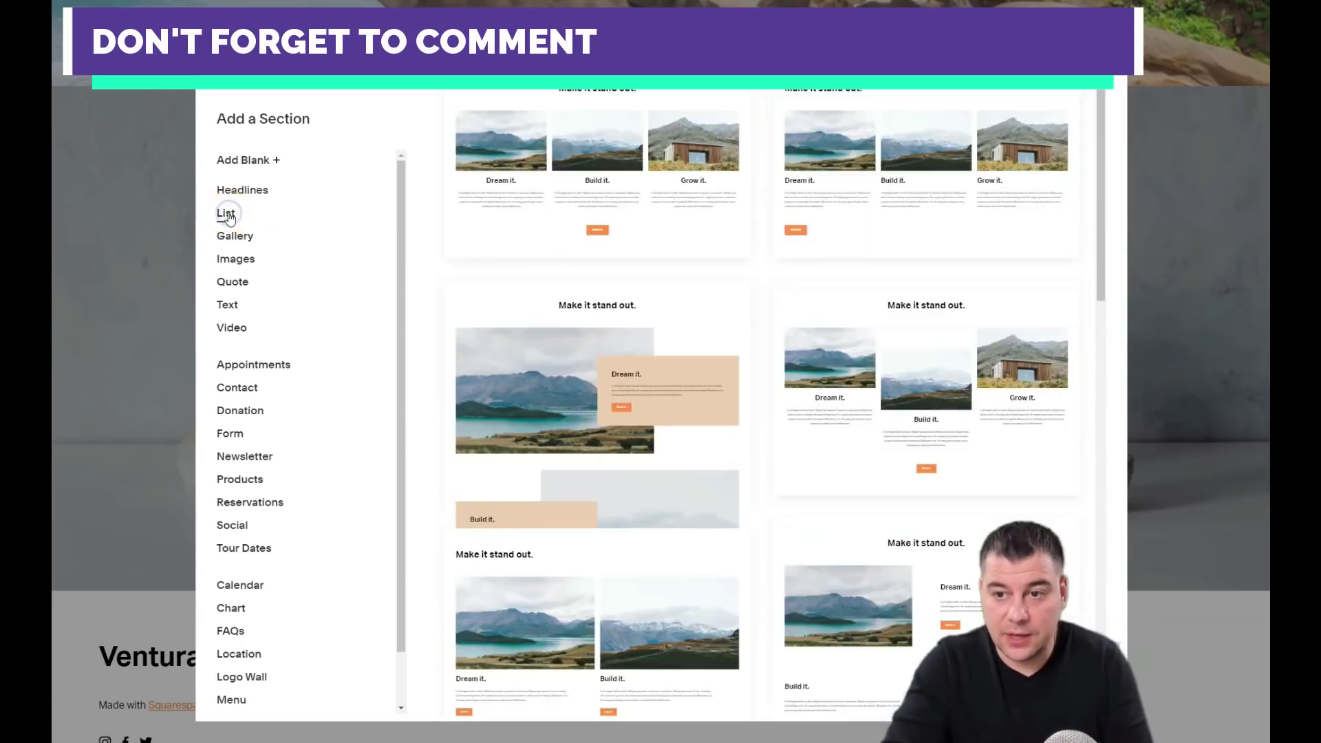
click(230, 235)
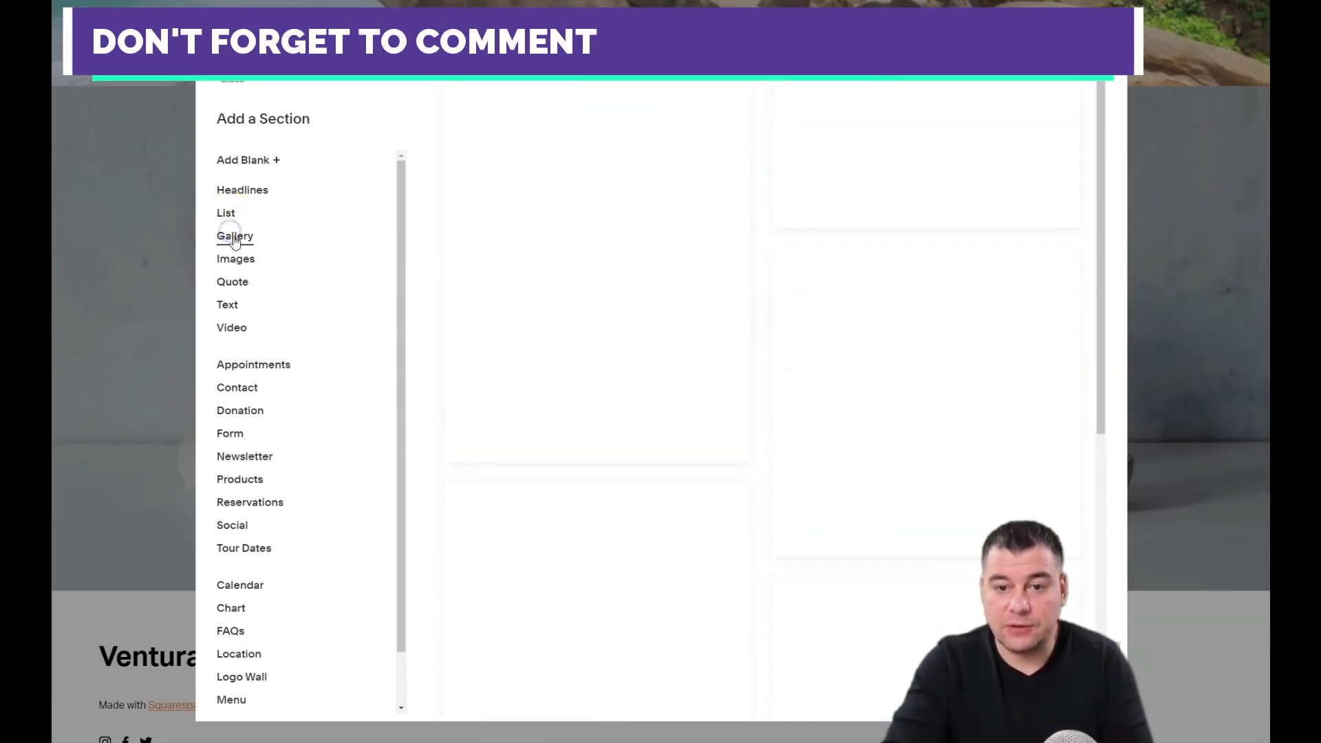
click(236, 261)
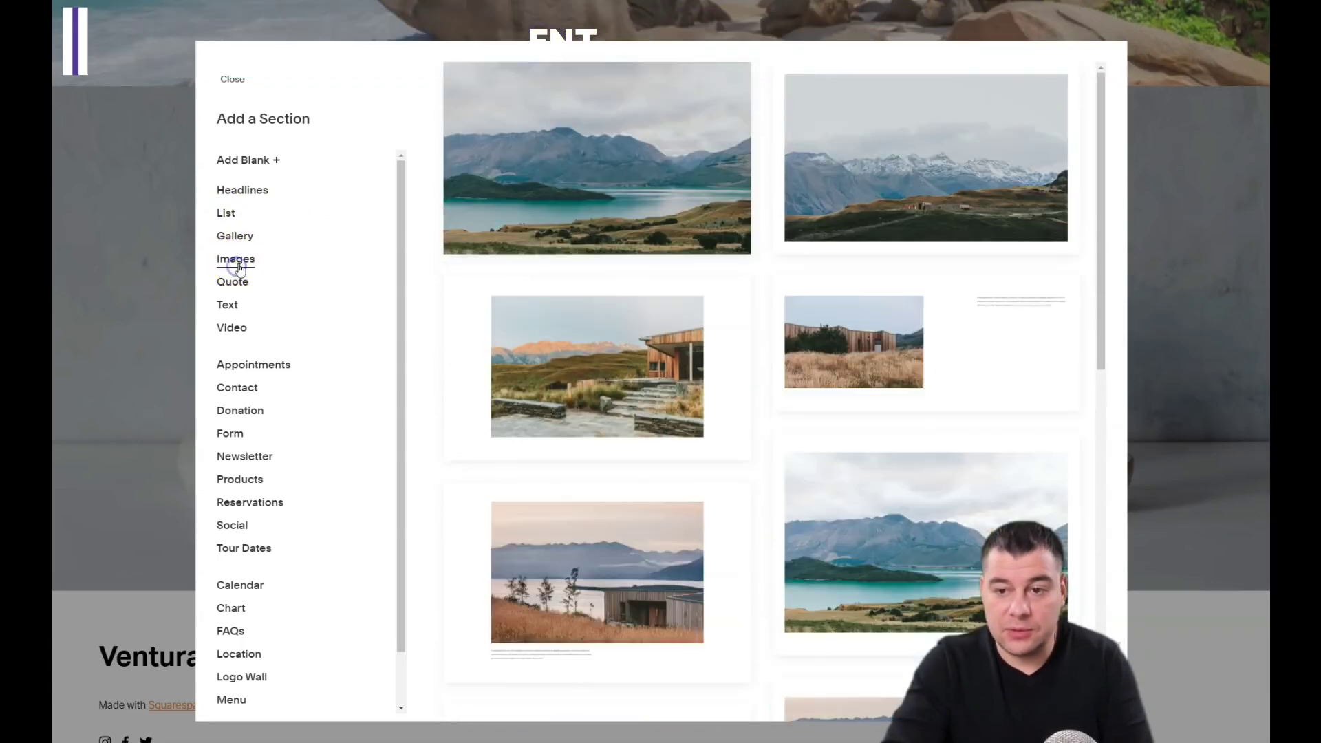
click(238, 289)
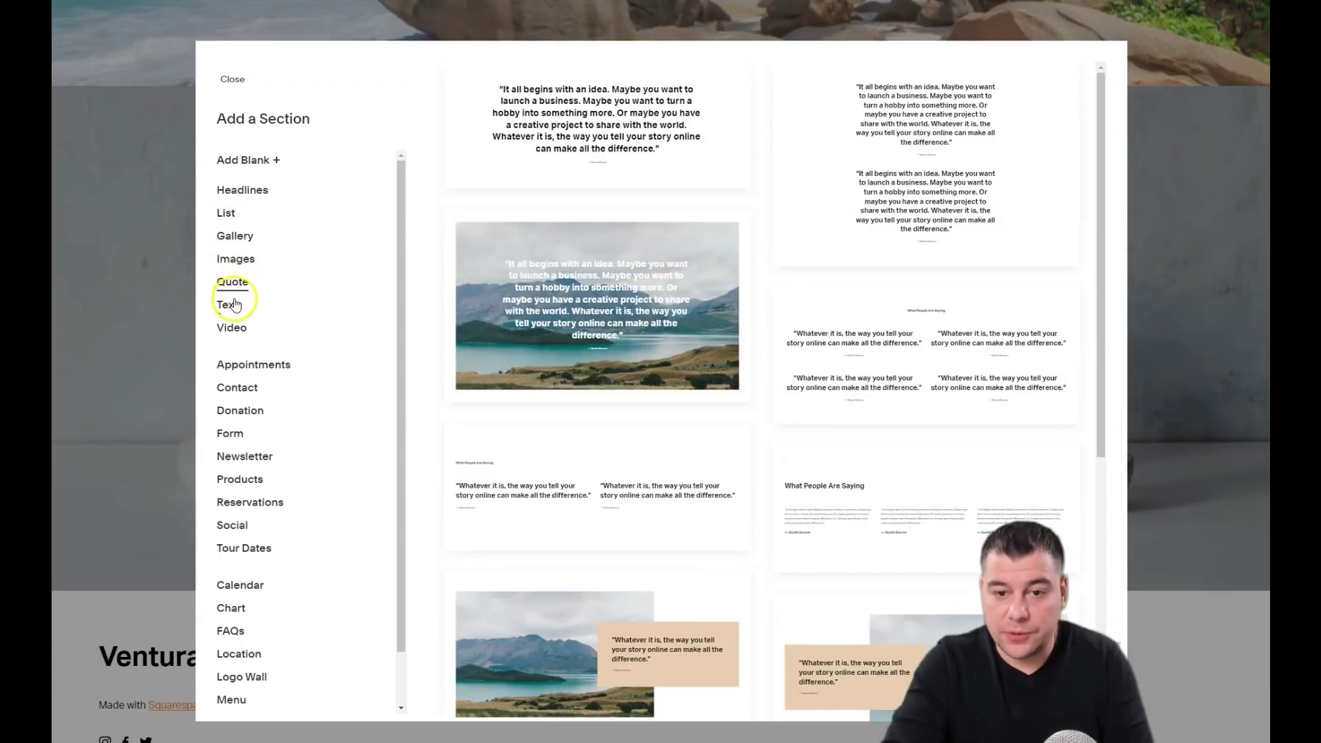
click(227, 308)
click(234, 331)
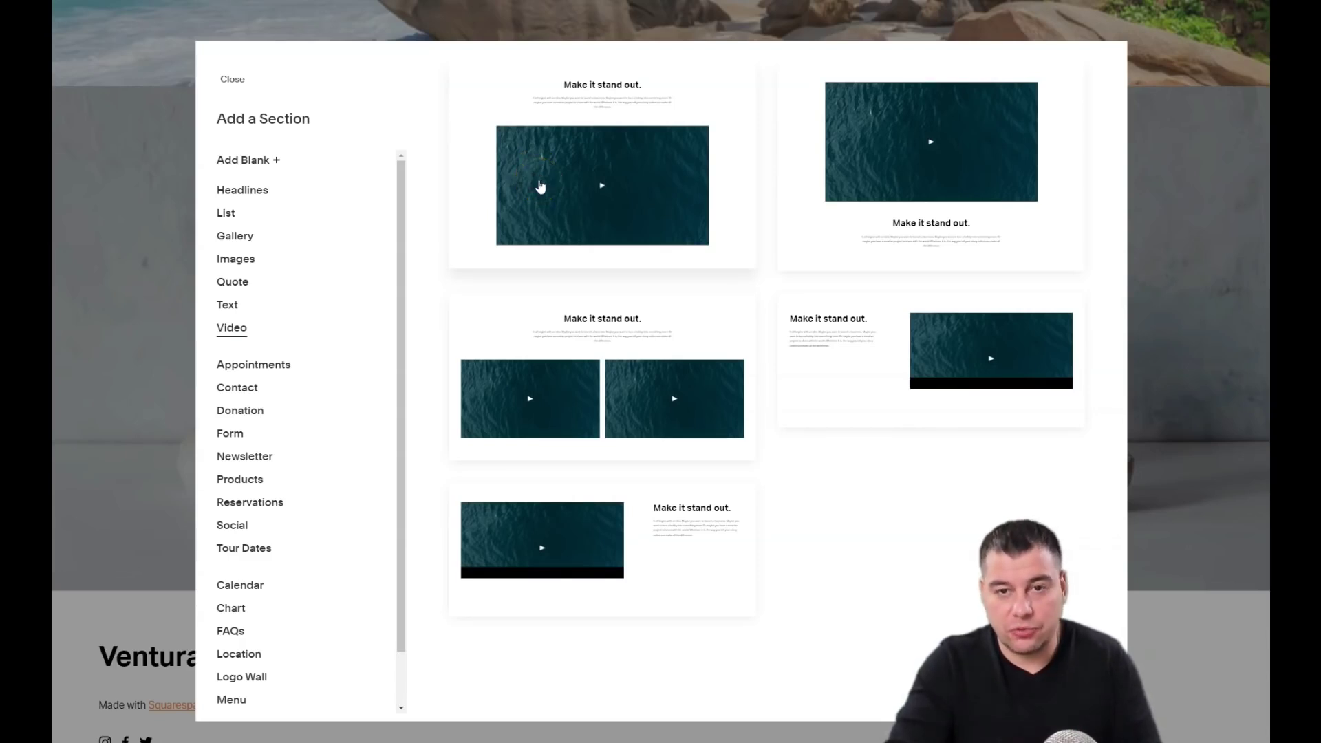
click(554, 142)
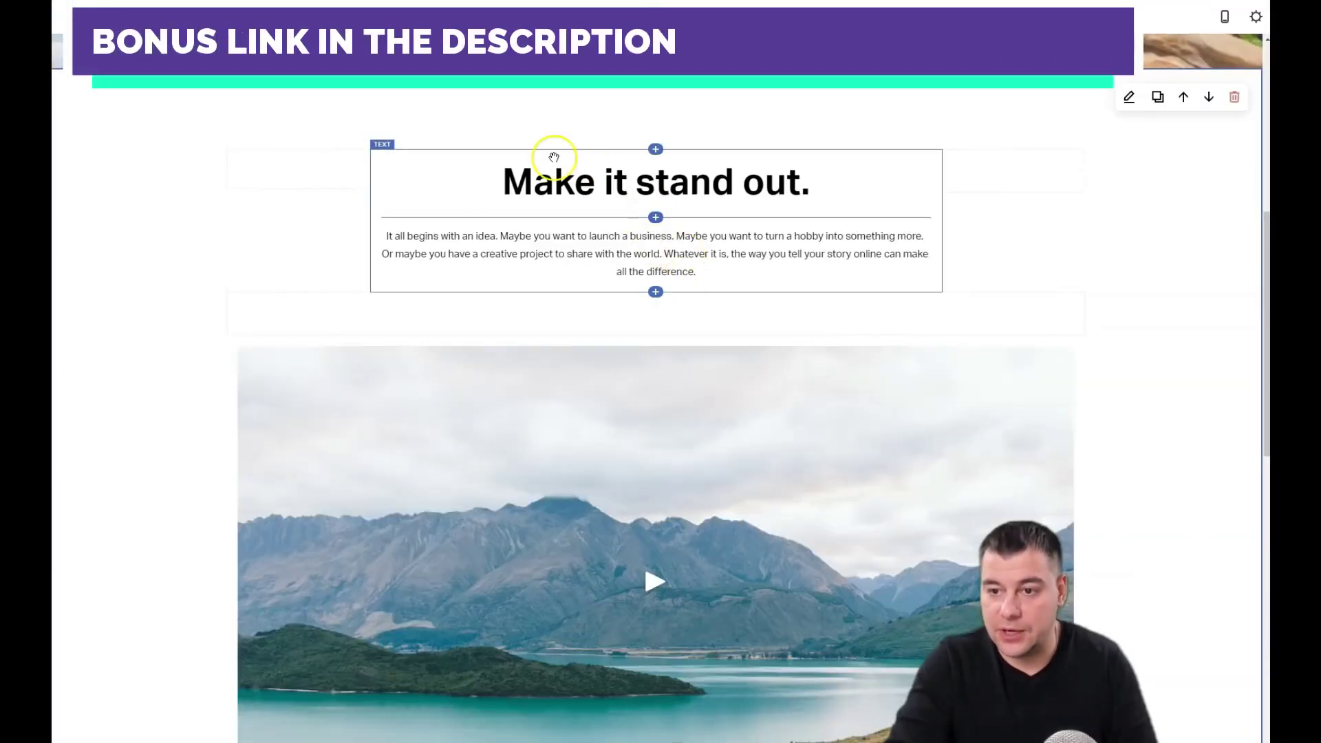
Step: Replace the video heading with 'Check our video' and the intro text with 'Maldives are great'
drag(813, 185, 490, 204)
text(Check our video)
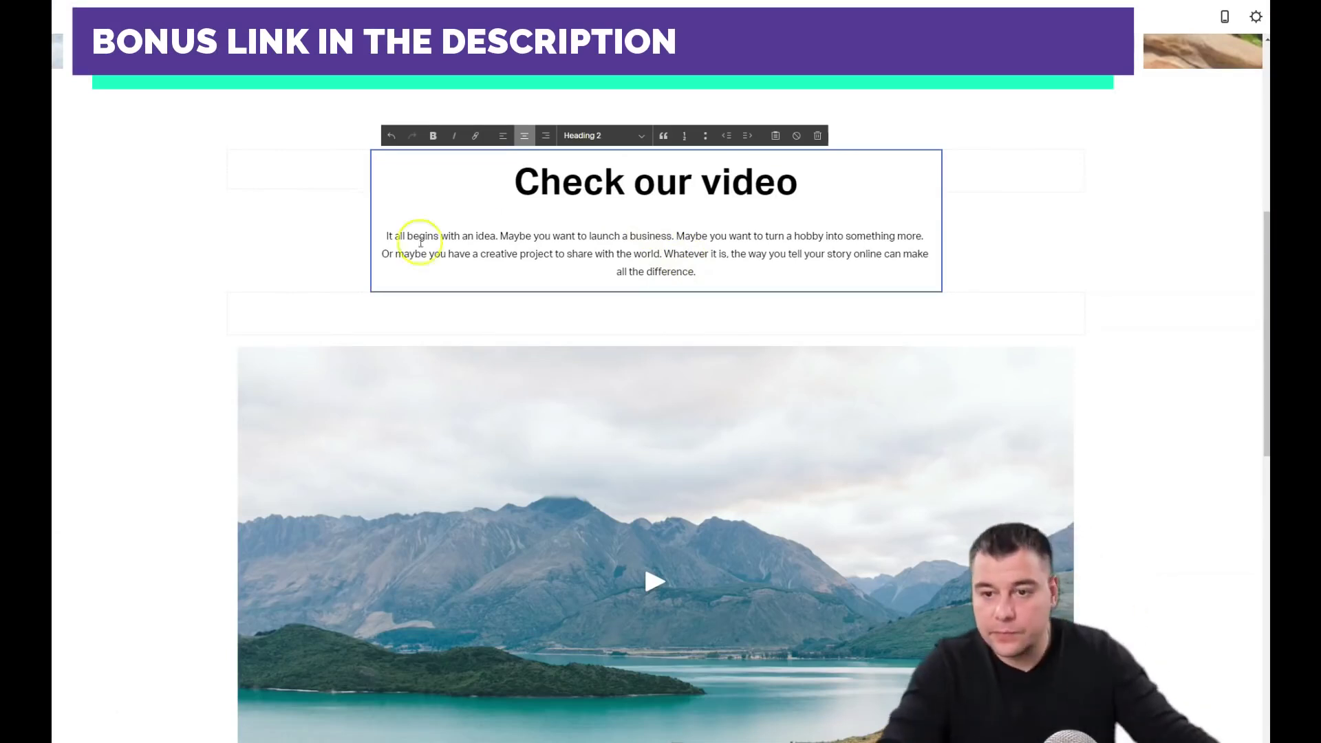
drag(420, 242, 772, 280)
text(Maldives are great)
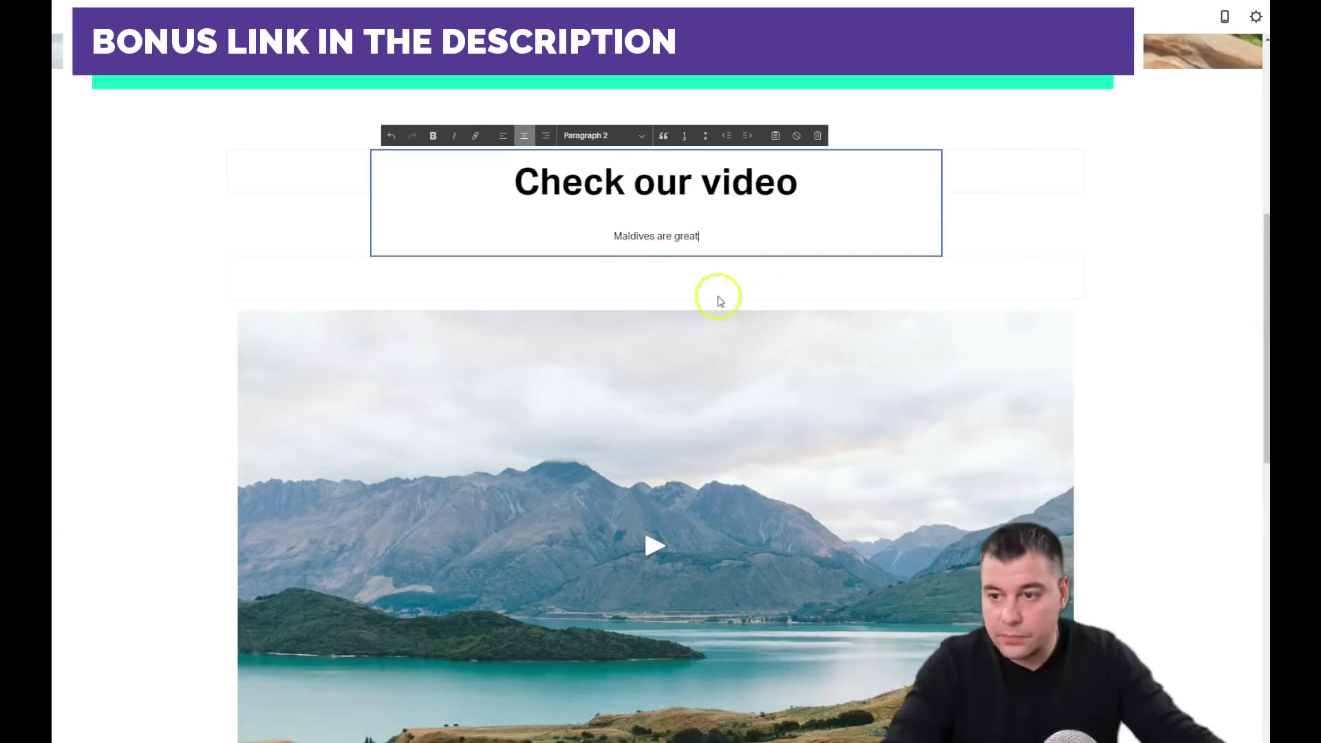
Step: Style the subtitle as Paragraph 3 and the 'Check our video' heading as Heading 1
click(641, 135)
click(602, 230)
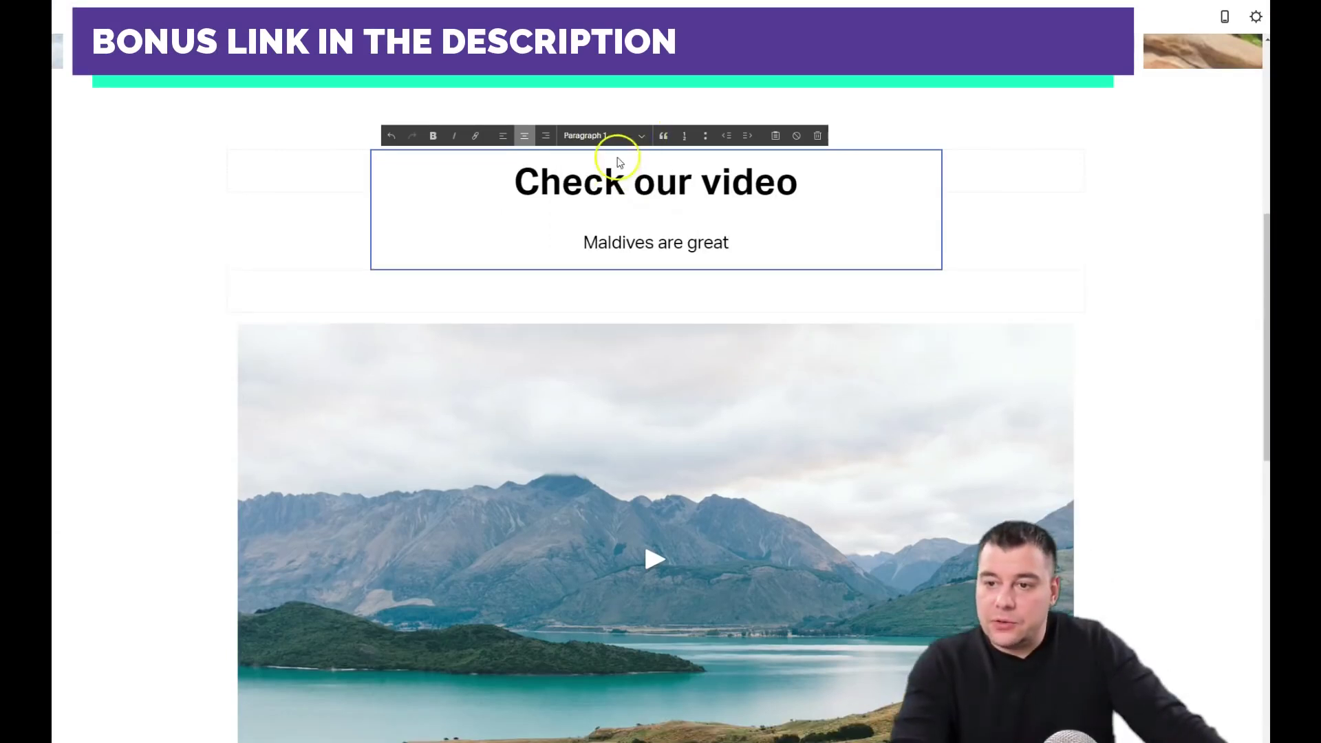
click(637, 184)
click(641, 135)
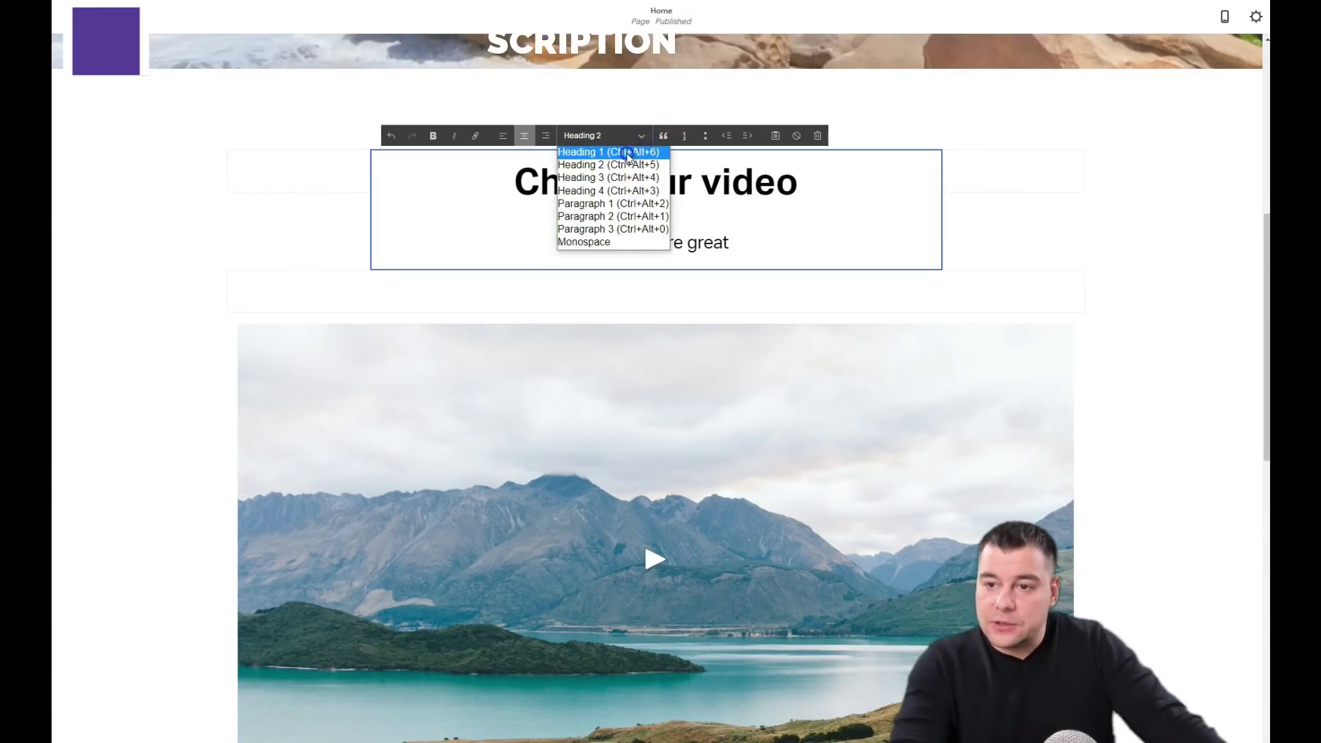
click(623, 152)
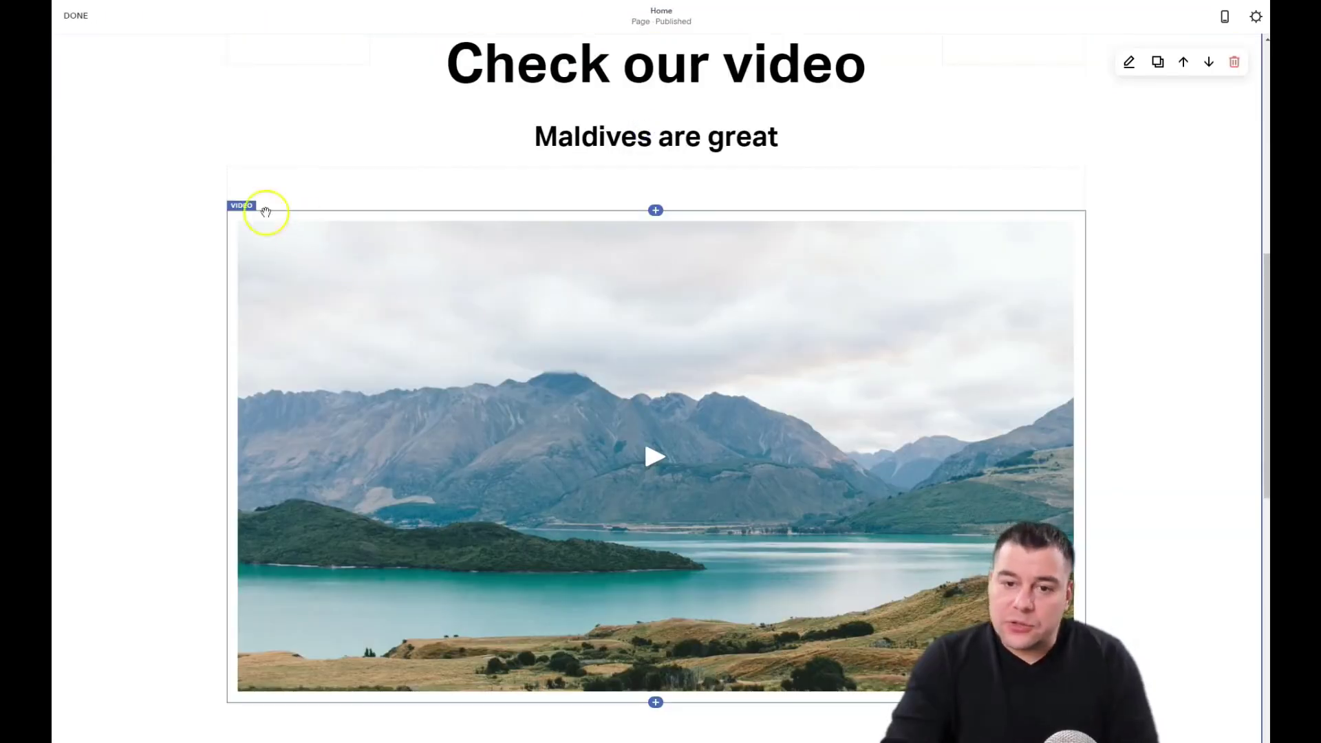
drag(266, 212, 242, 218)
click(315, 216)
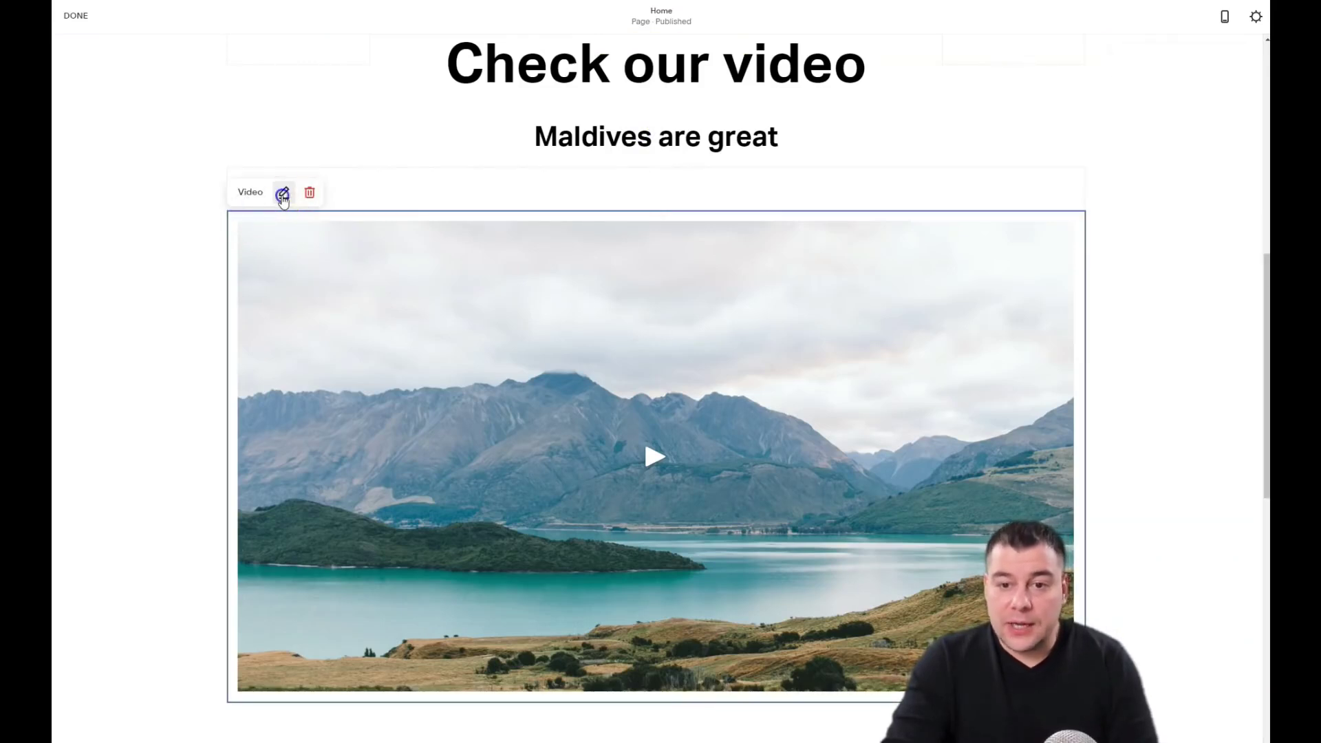
click(283, 195)
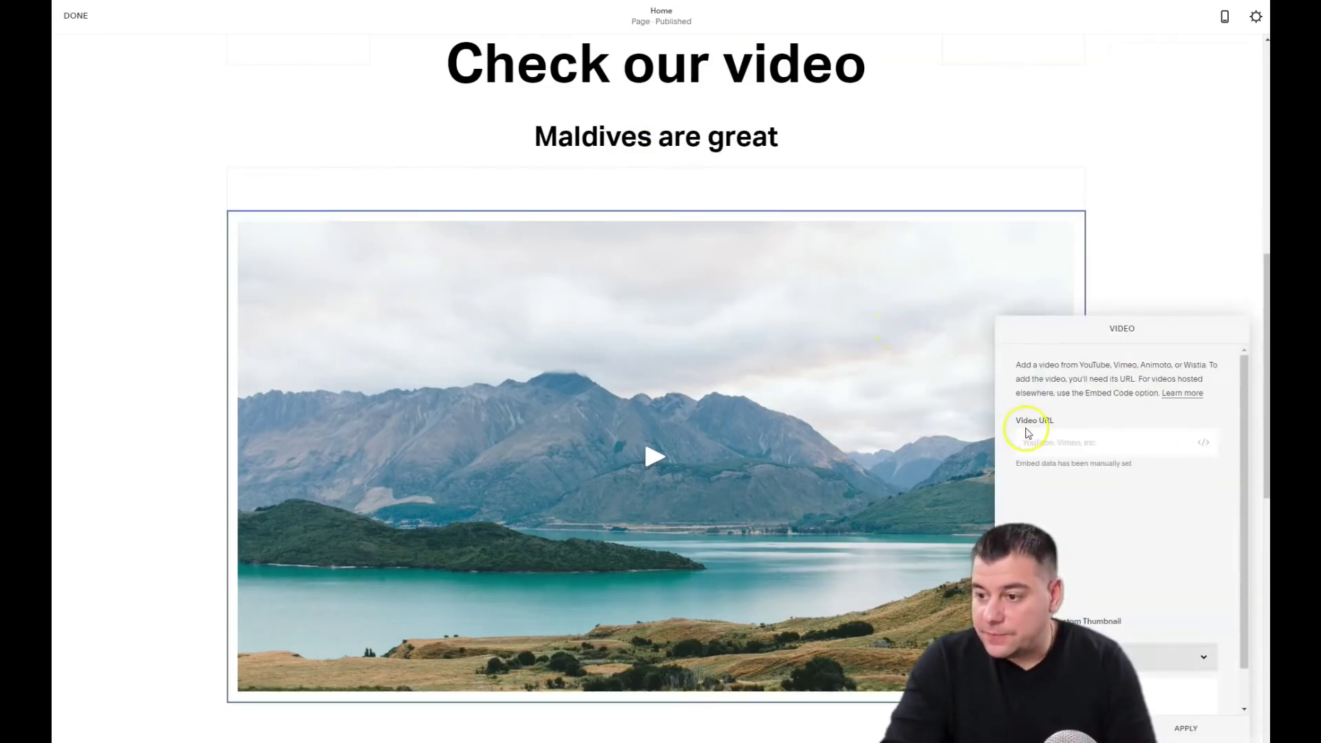
click(1038, 441)
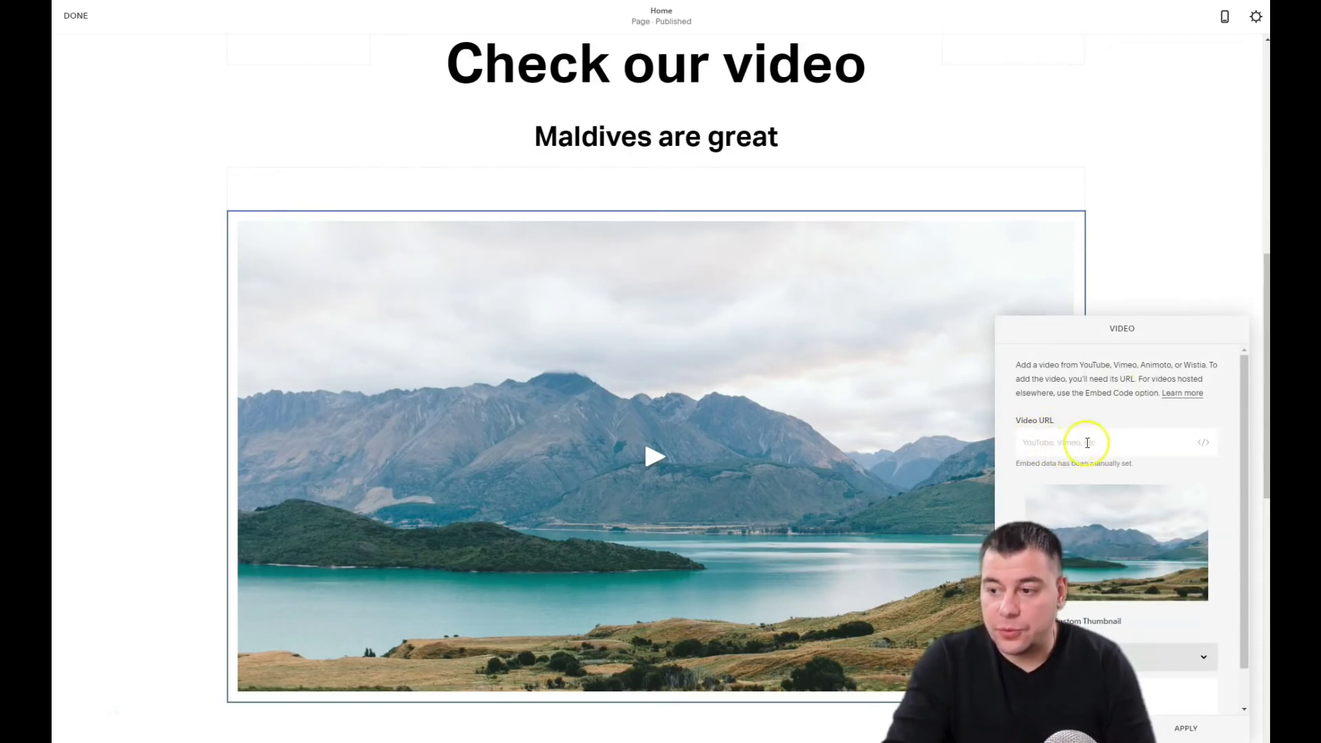
click(1204, 446)
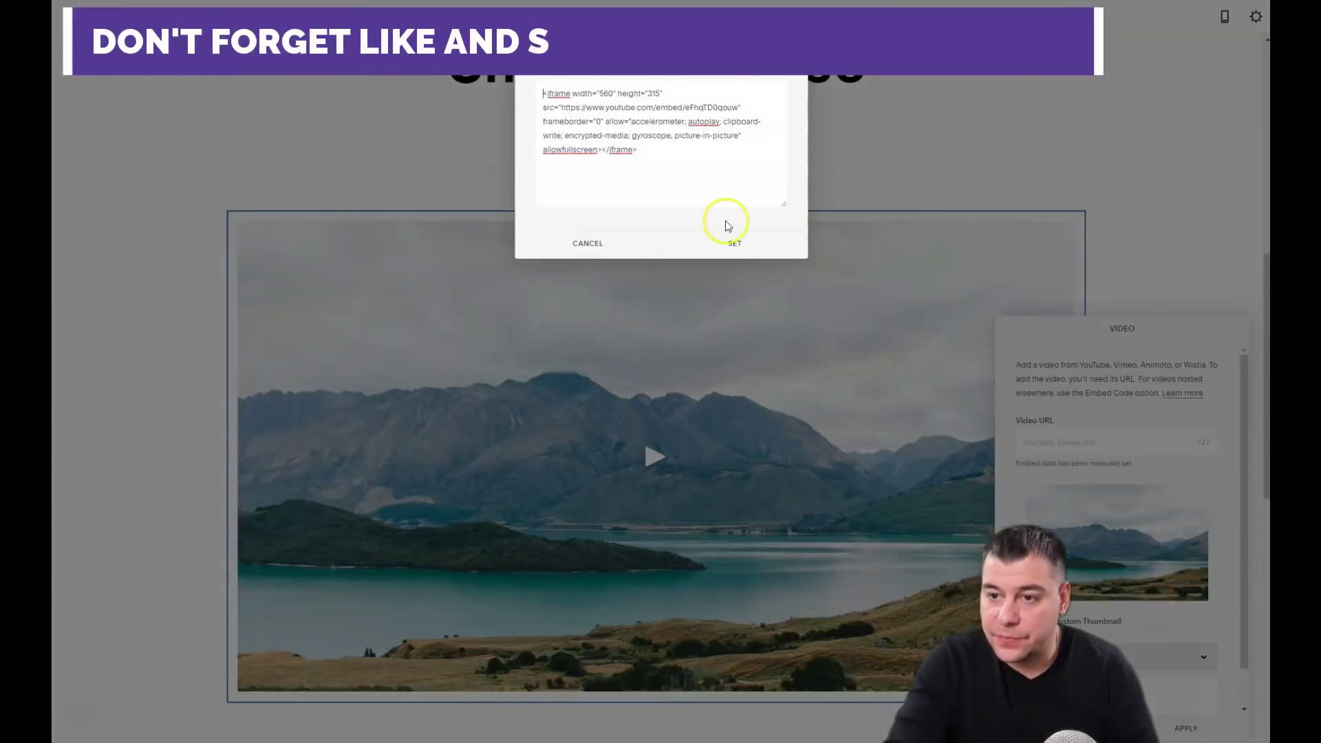
drag(726, 221, 513, 91)
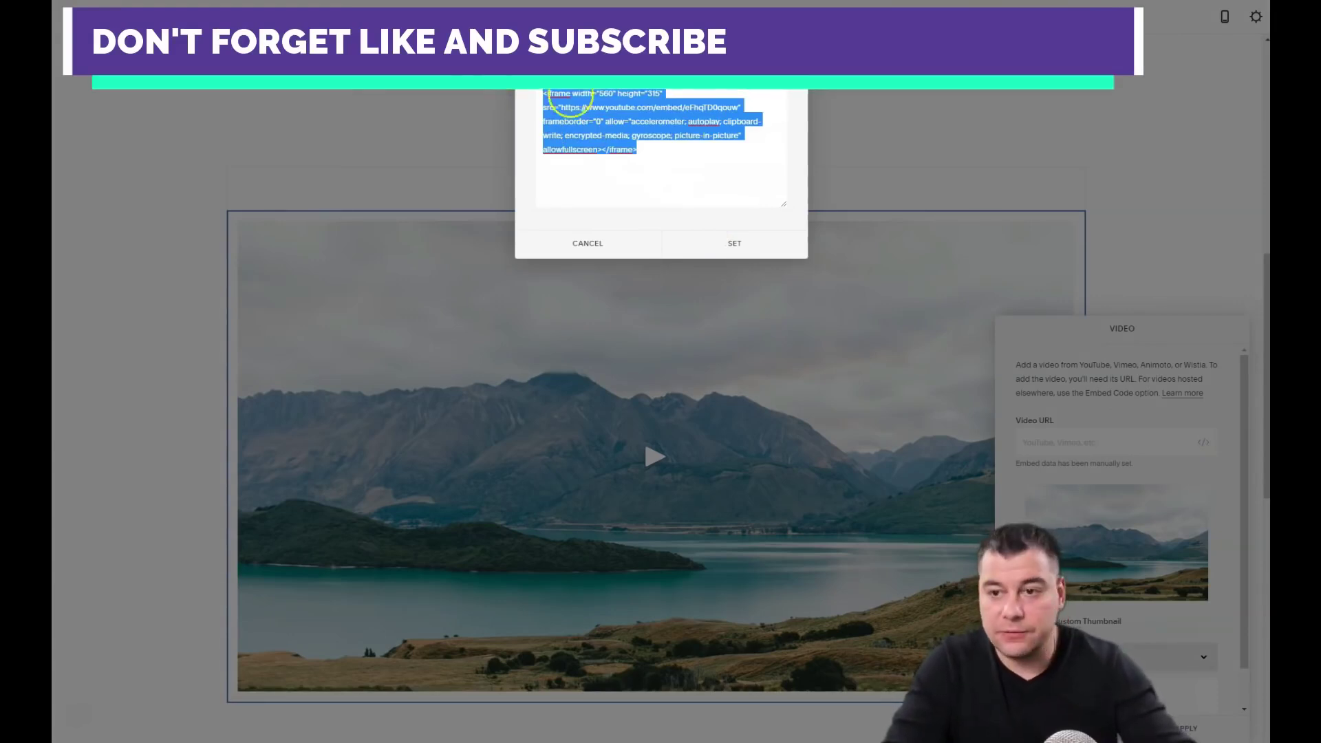
key(BackSpace)
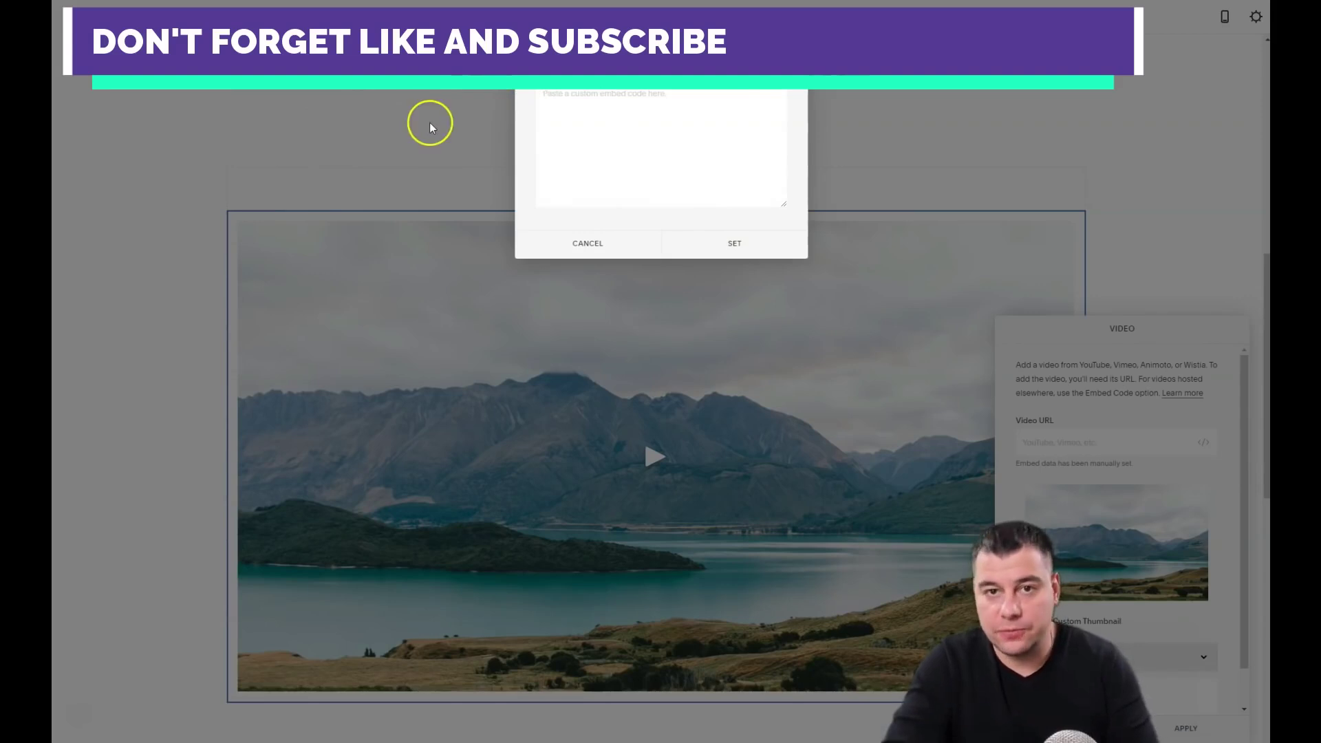
click(661, 333)
scroll(661, 333, up, 5)
scroll(684, 287, down, 9)
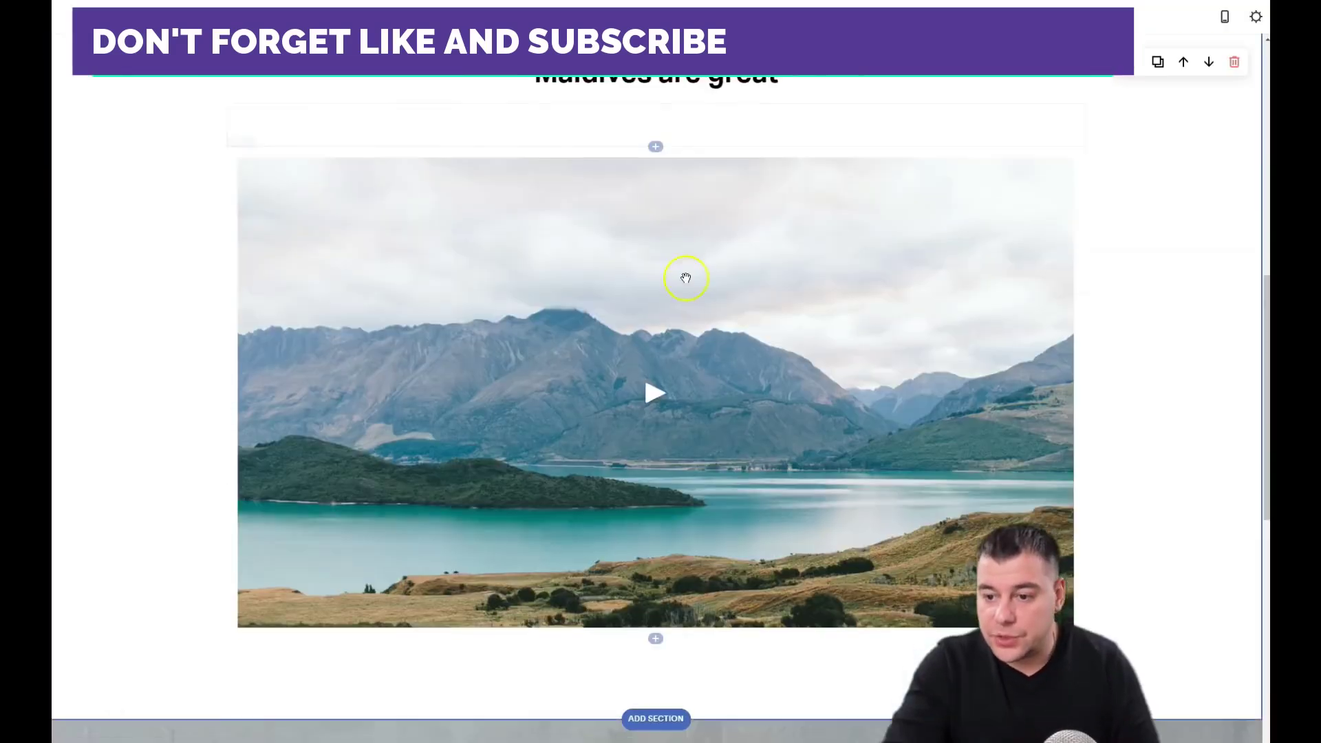
scroll(687, 287, down, 1)
scroll(1170, 124, up, 5)
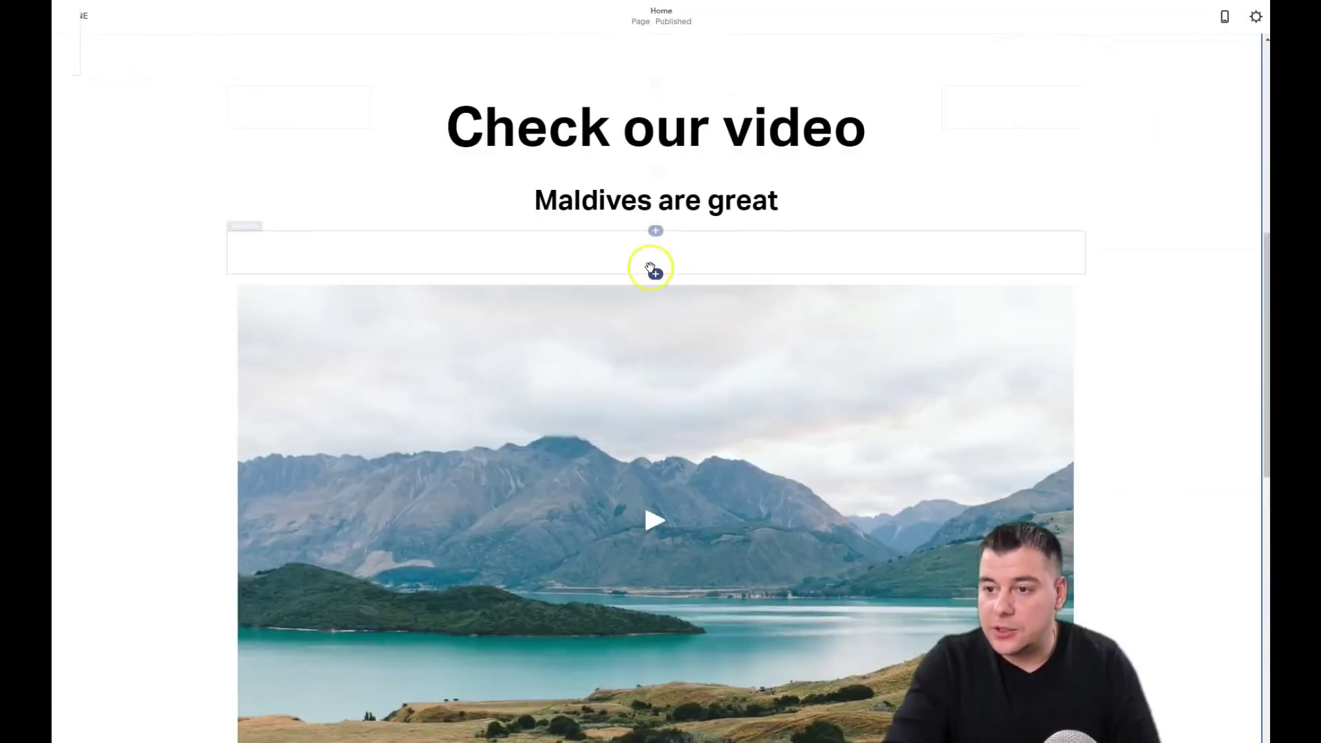
scroll(648, 267, up, 6)
scroll(647, 267, up, 1)
scroll(695, 282, down, 4)
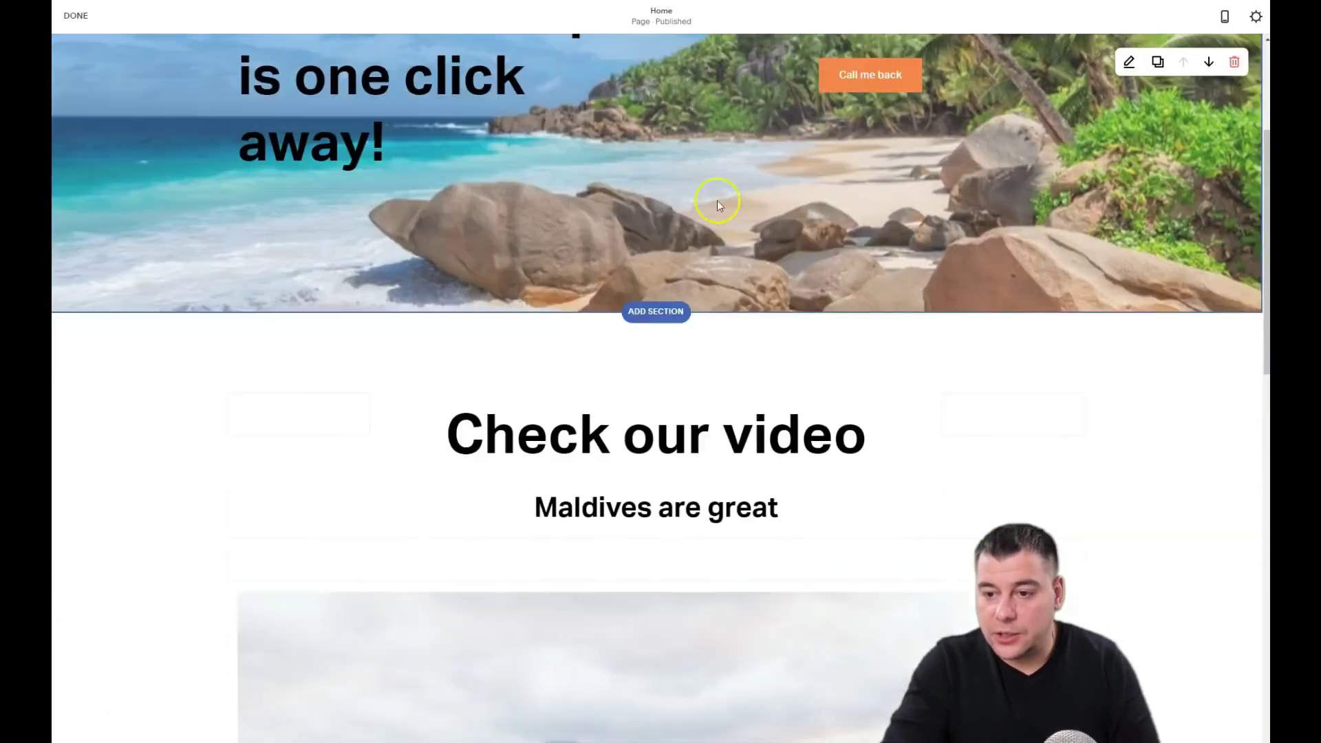
scroll(605, 168, up, 3)
scroll(398, 147, up, 1)
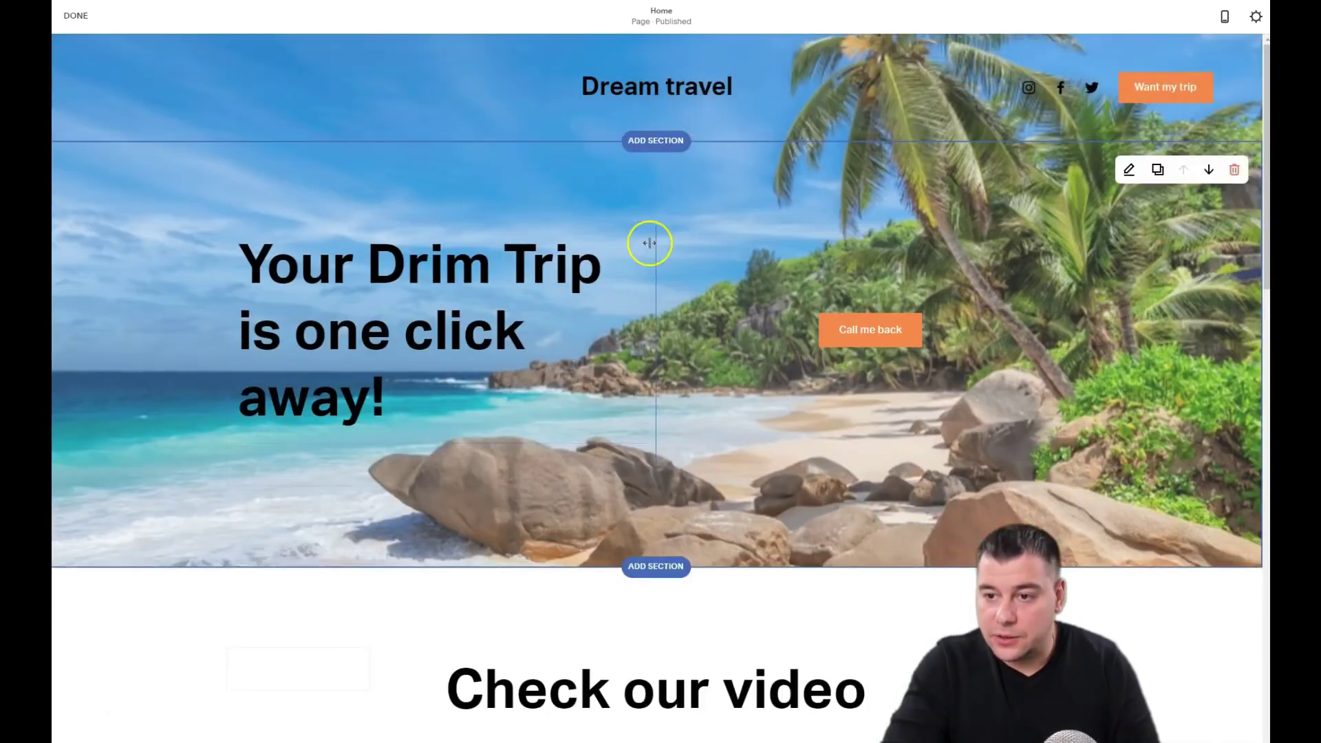
Step: Give the video section a beach photo background image
scroll(672, 395, down, 4)
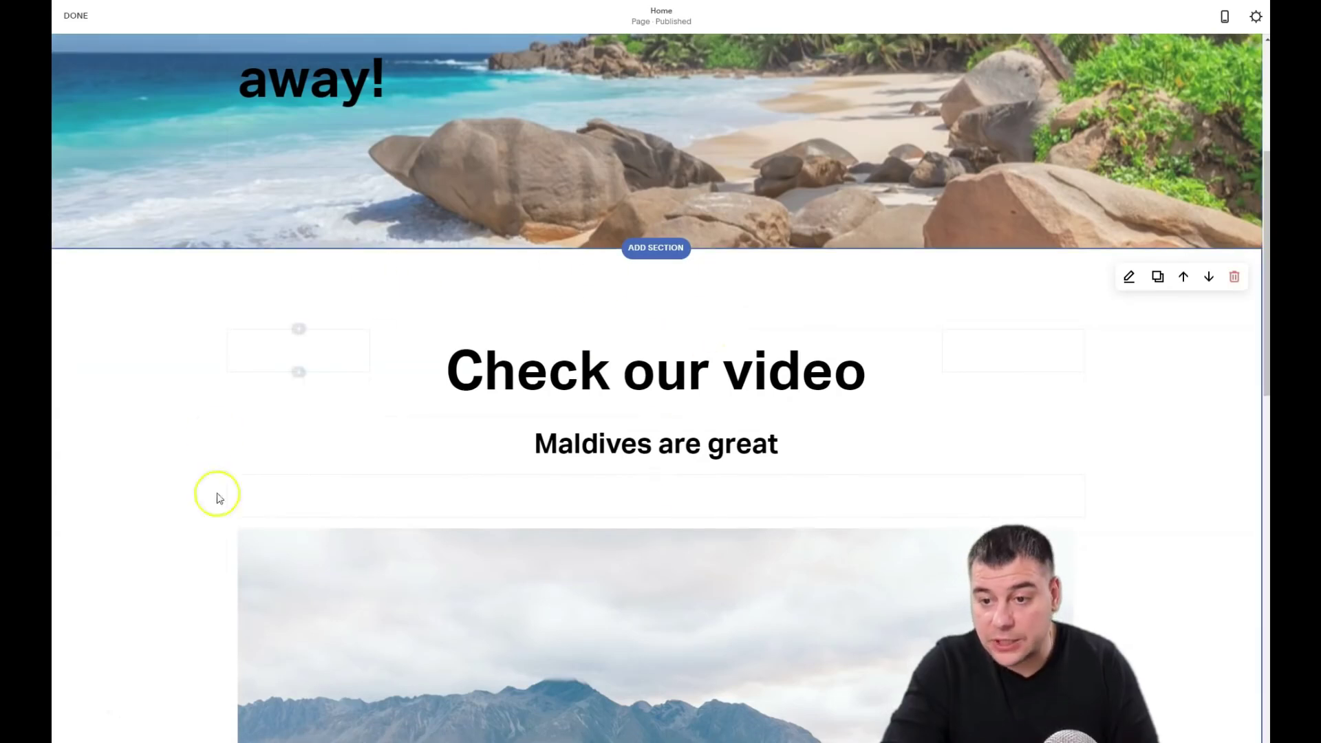
scroll(915, 378, down, 4)
scroll(1018, 268, up, 3)
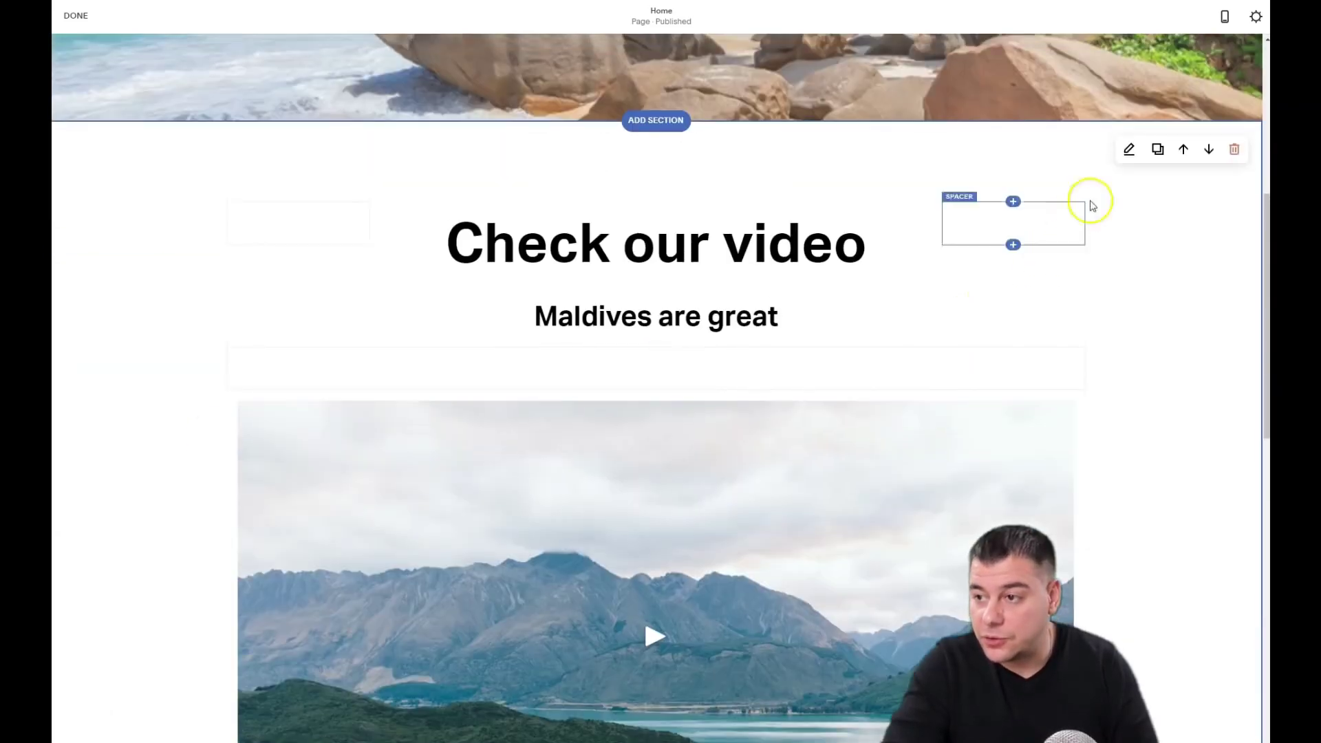
click(1129, 150)
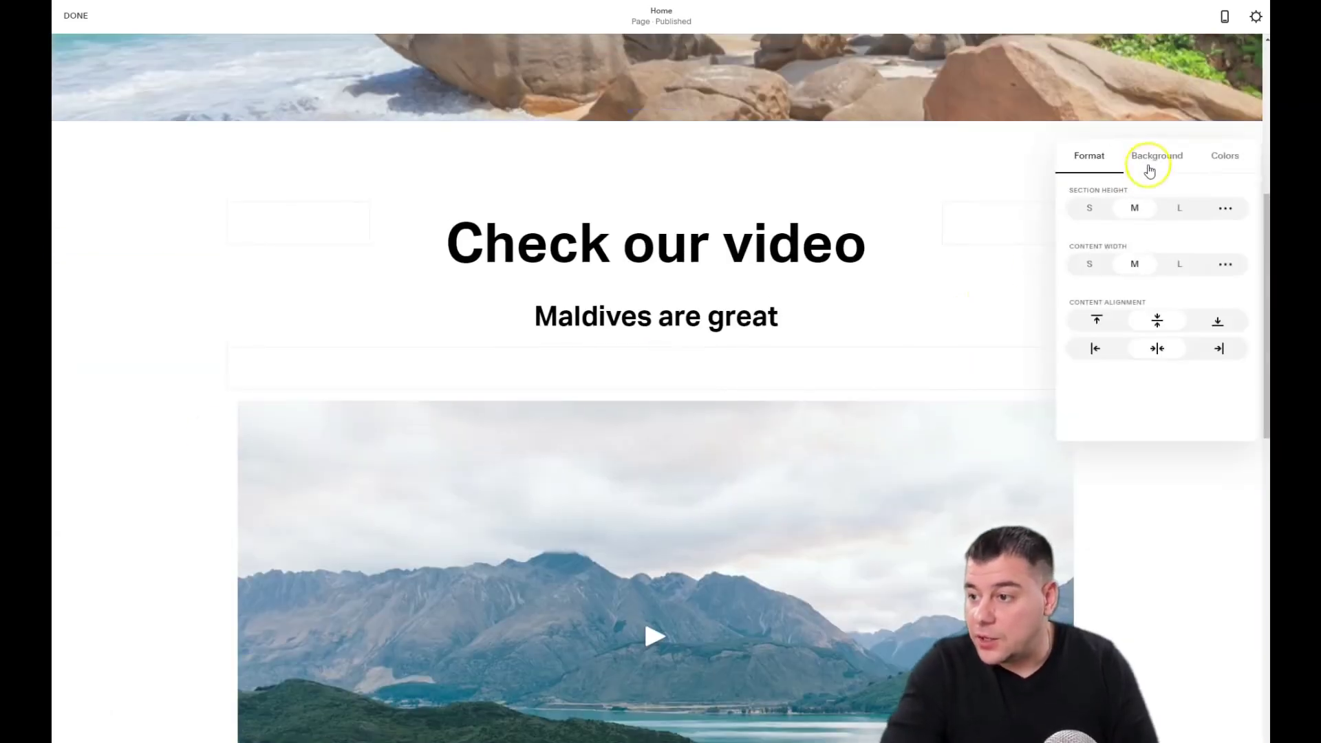
click(1154, 160)
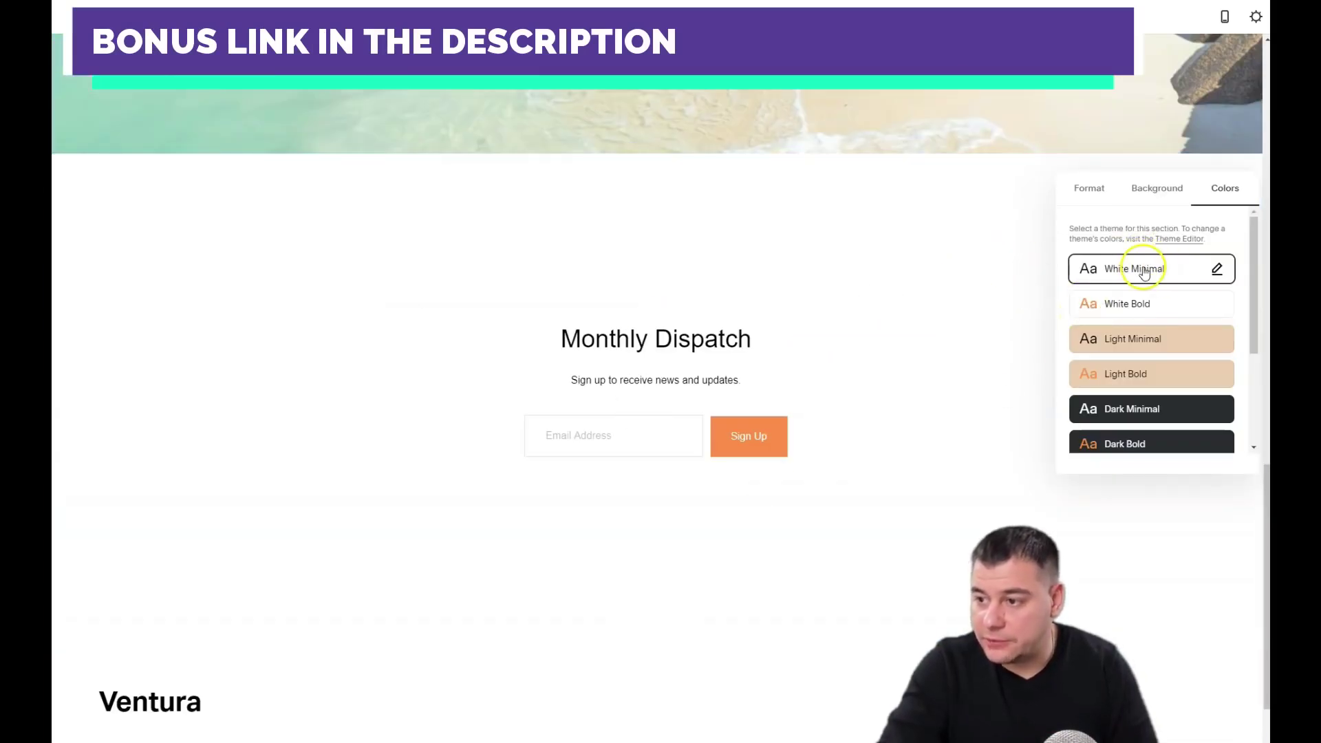
Step: Set the Monthly Dispatch newsletter section height to S
click(1021, 283)
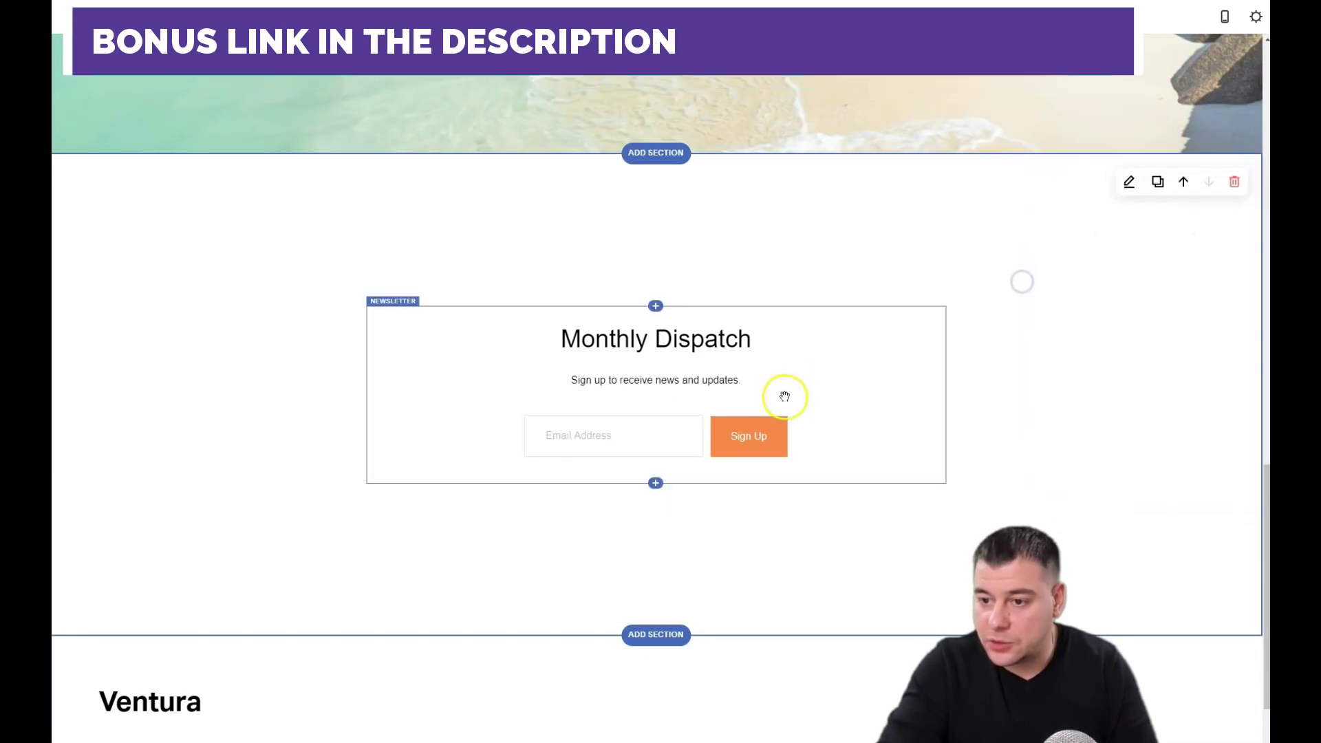
click(1126, 184)
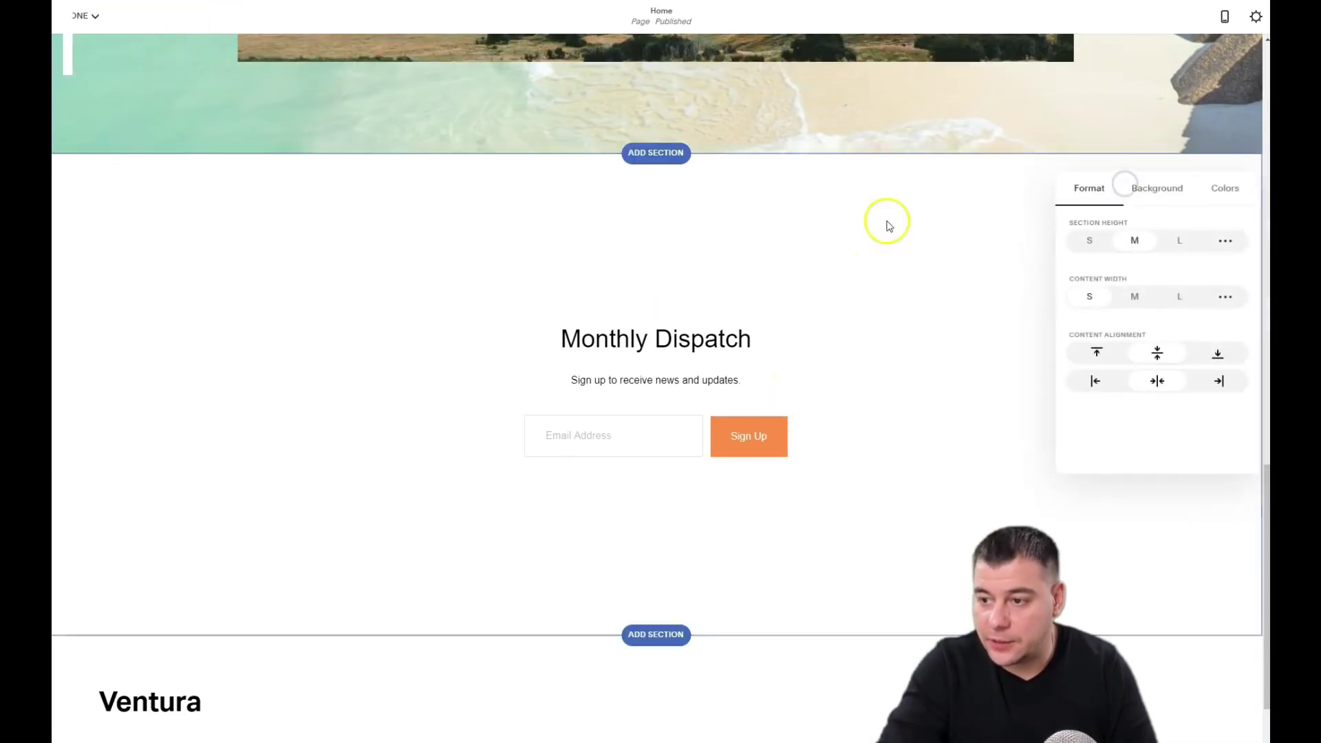
click(1090, 240)
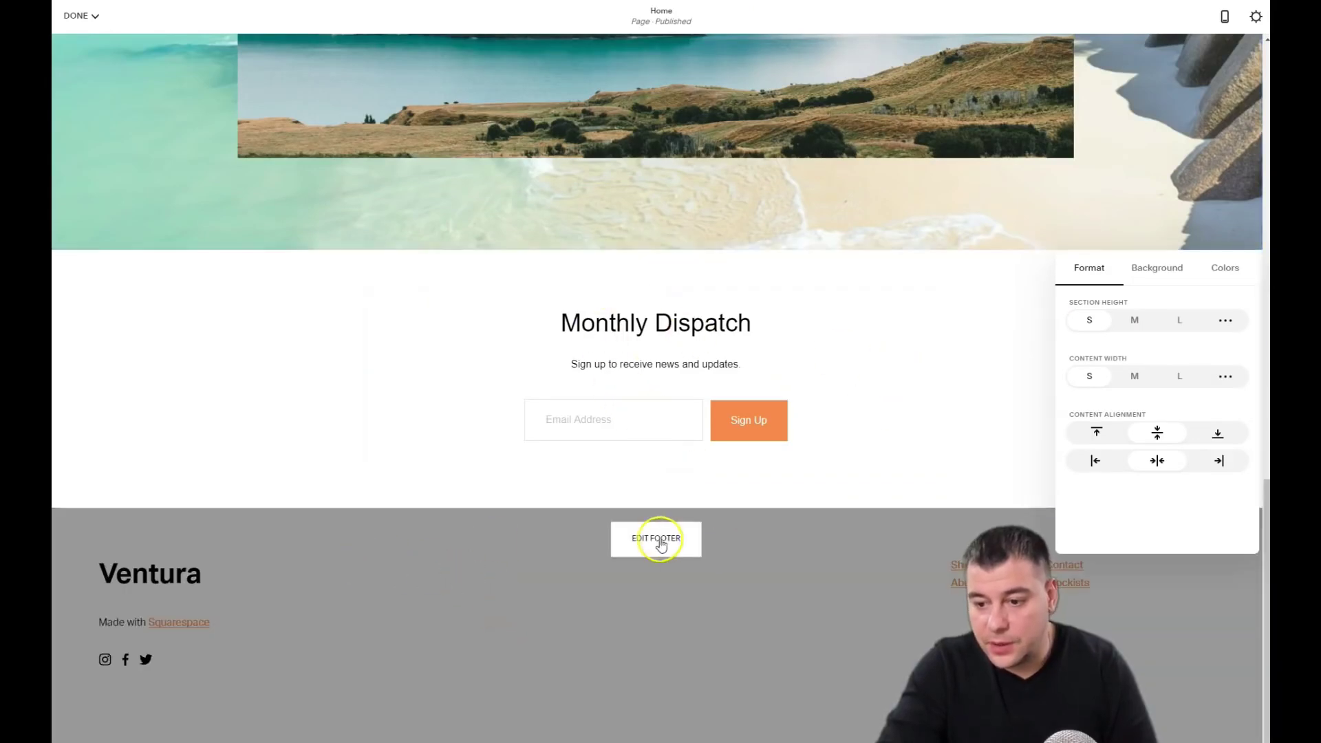
Step: Rename the footer title from Ventura to 'Dream travel' in Heading 4
click(659, 541)
click(151, 584)
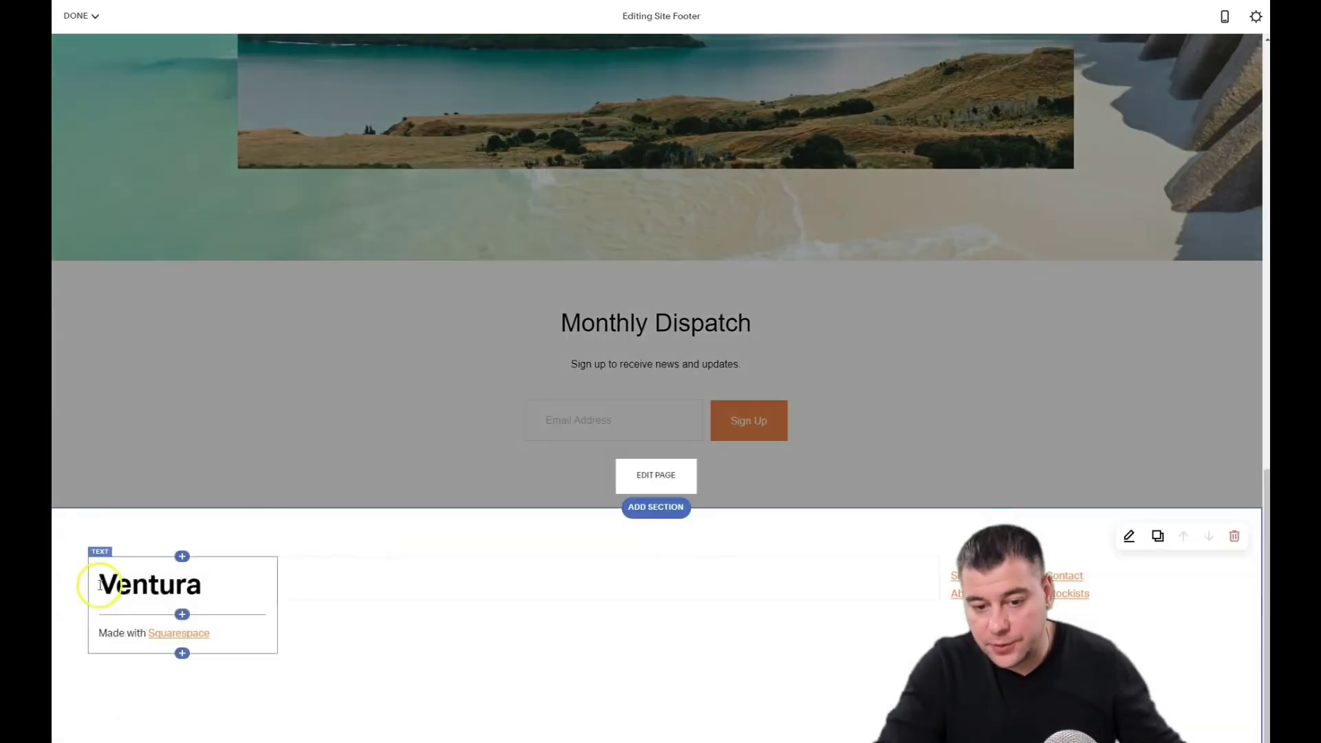
double_click(196, 582)
text(Dream trip)
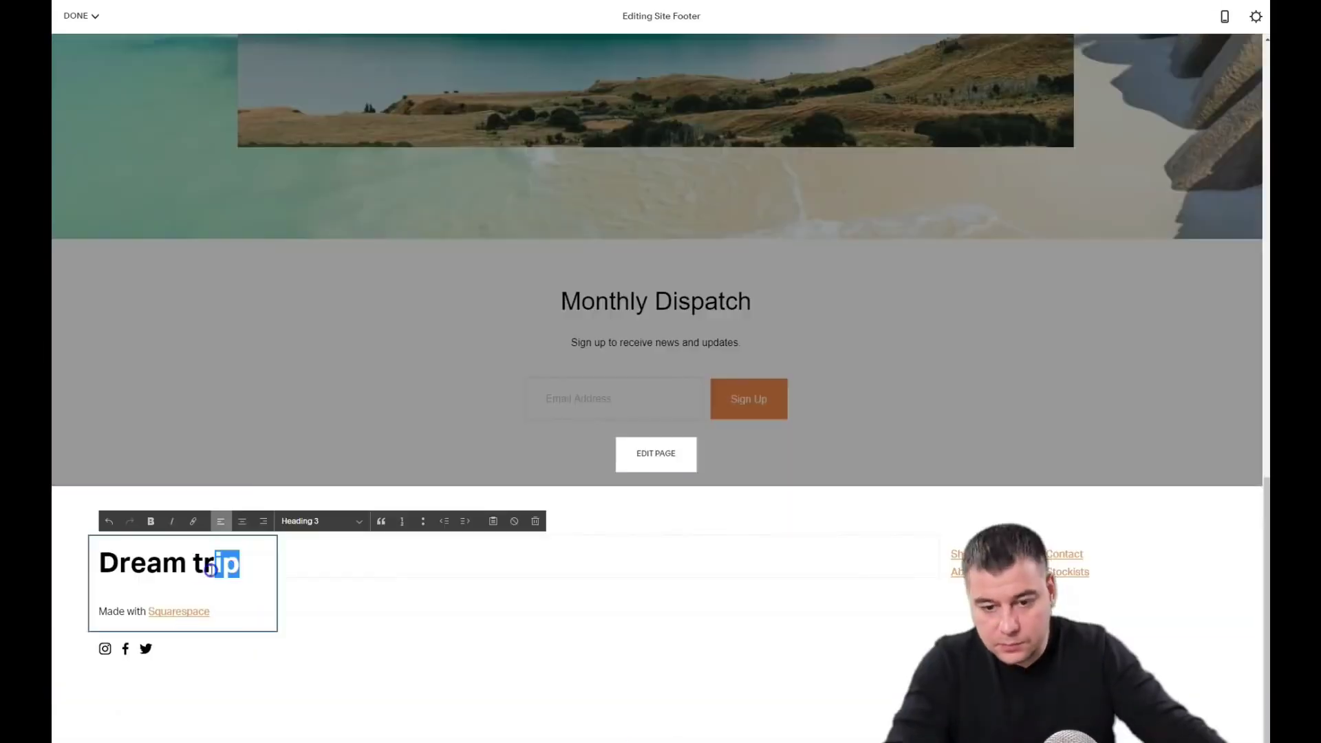
text(ravel)
click(320, 521)
click(330, 601)
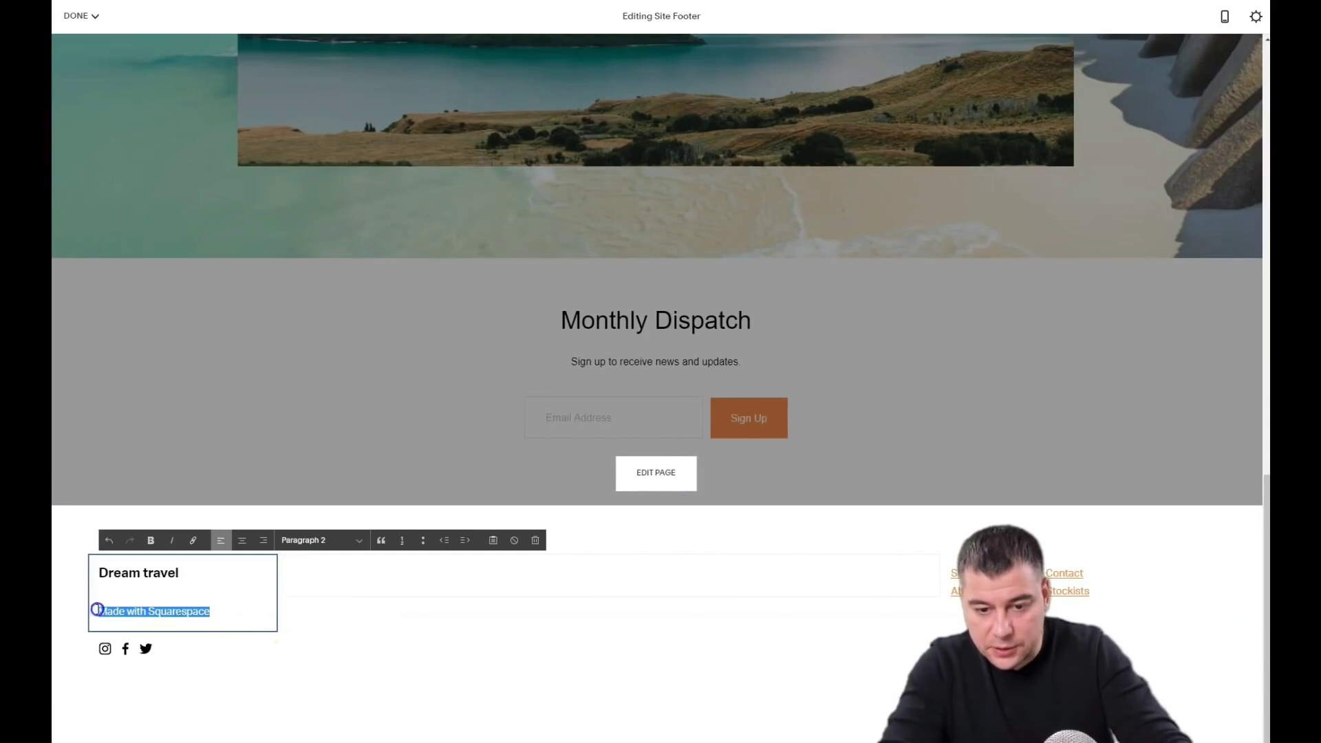
Step: Delete the Made with Squarespace line and the footer's page-links block
key(BackSpace)
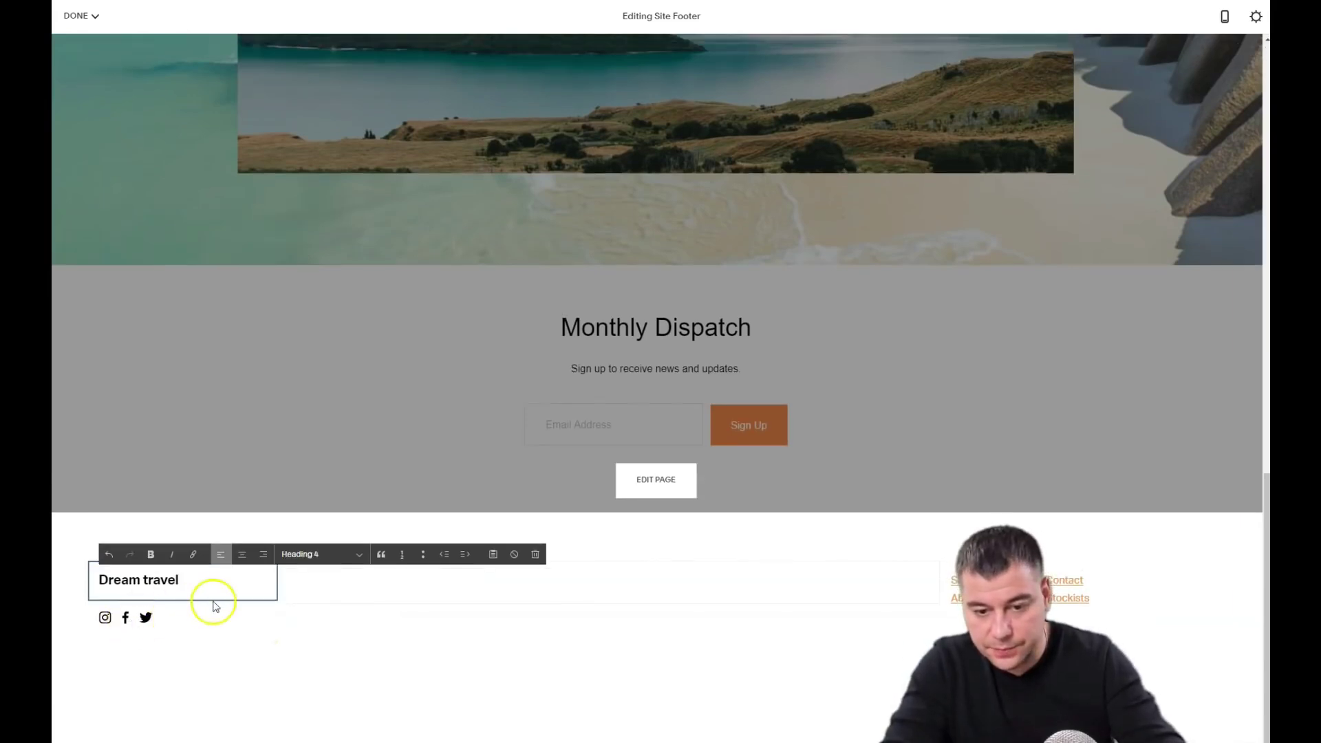
click(283, 640)
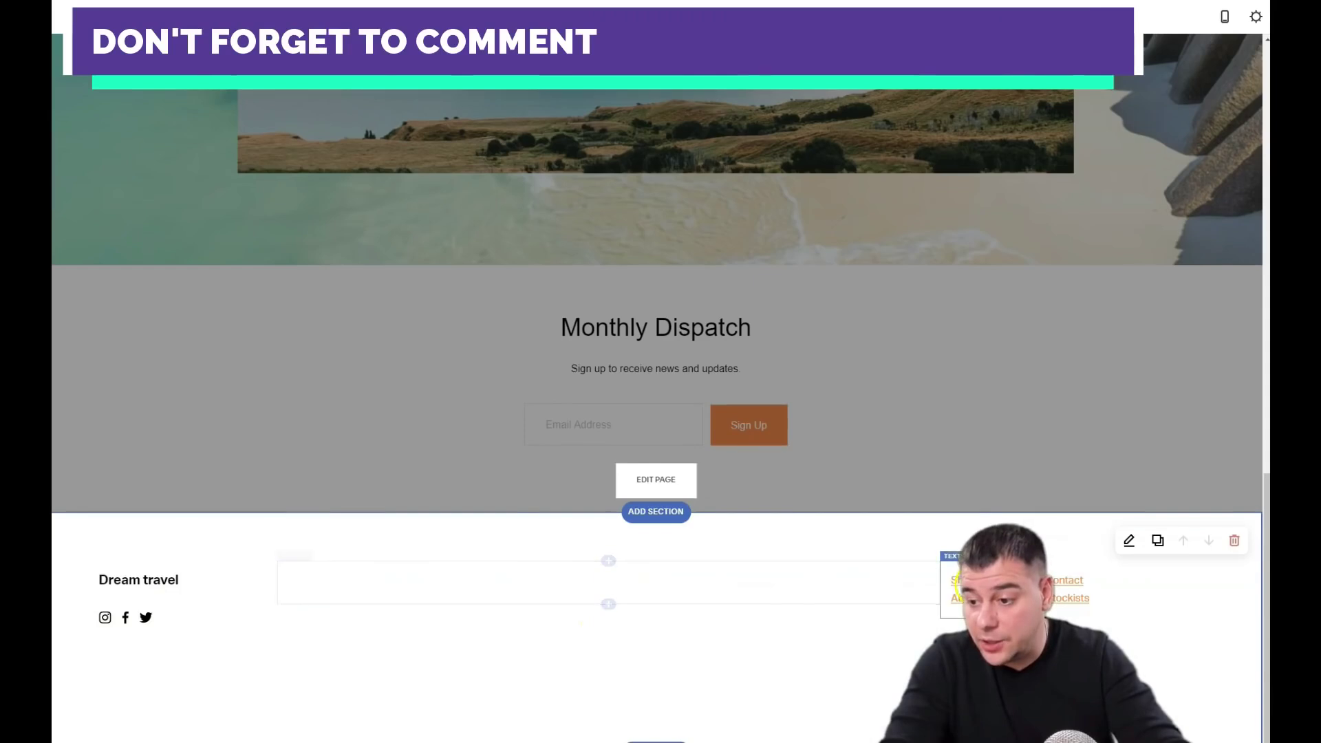
drag(957, 555, 939, 548)
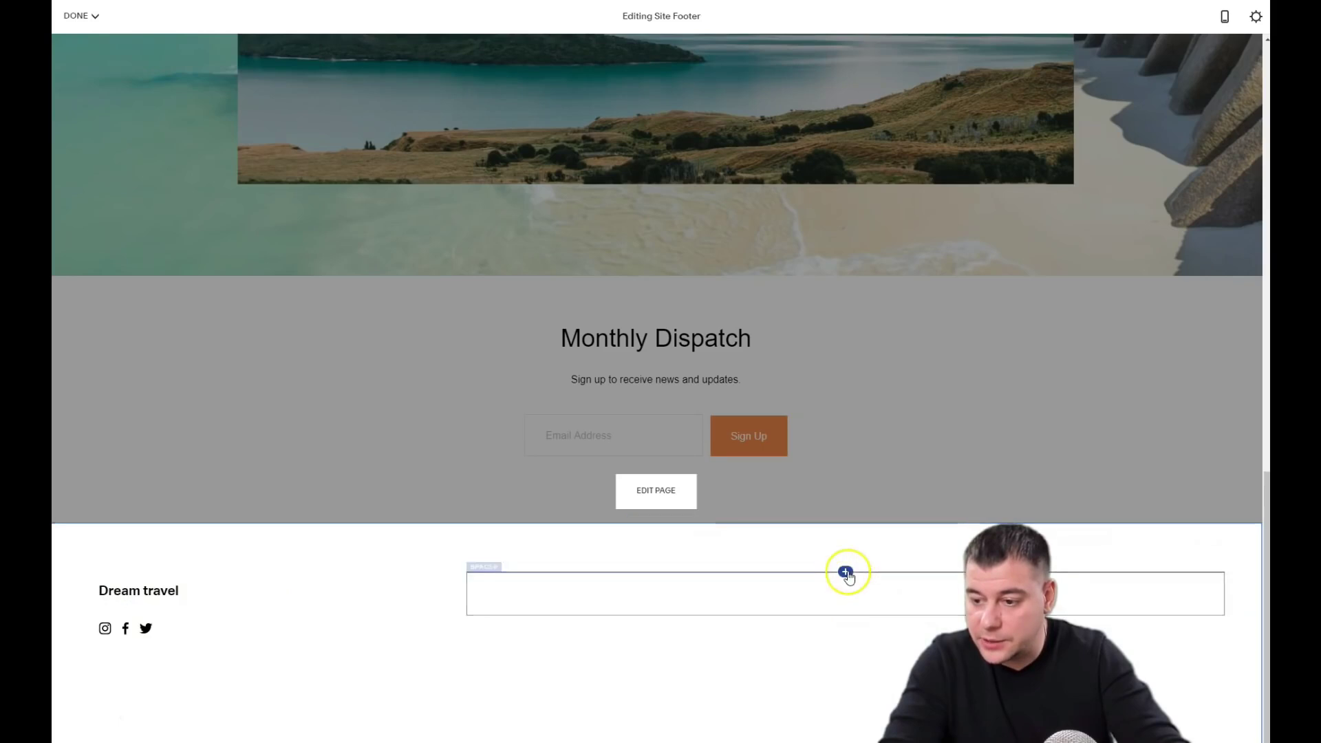
Step: Add a 'Want my trip' button to the footer, then switch to the phone preview
click(848, 571)
click(1139, 513)
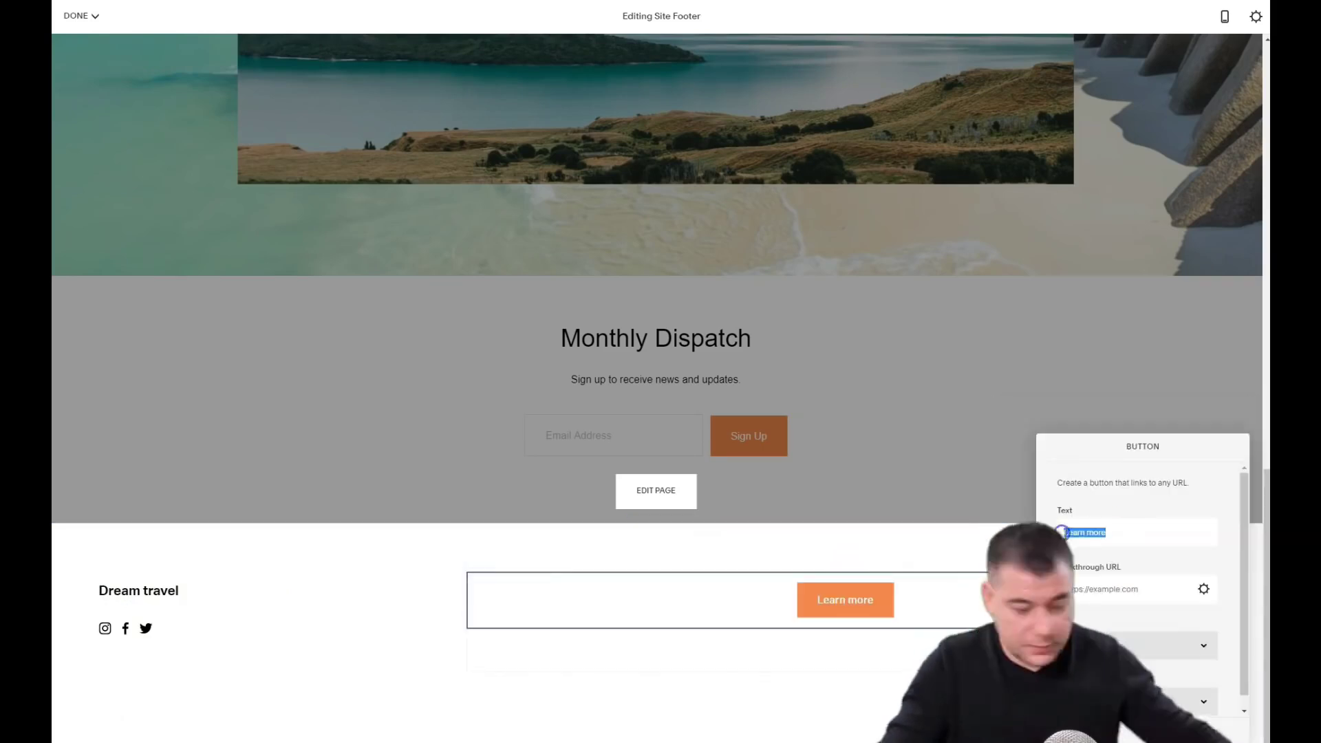
text(Want my trip)
click(877, 558)
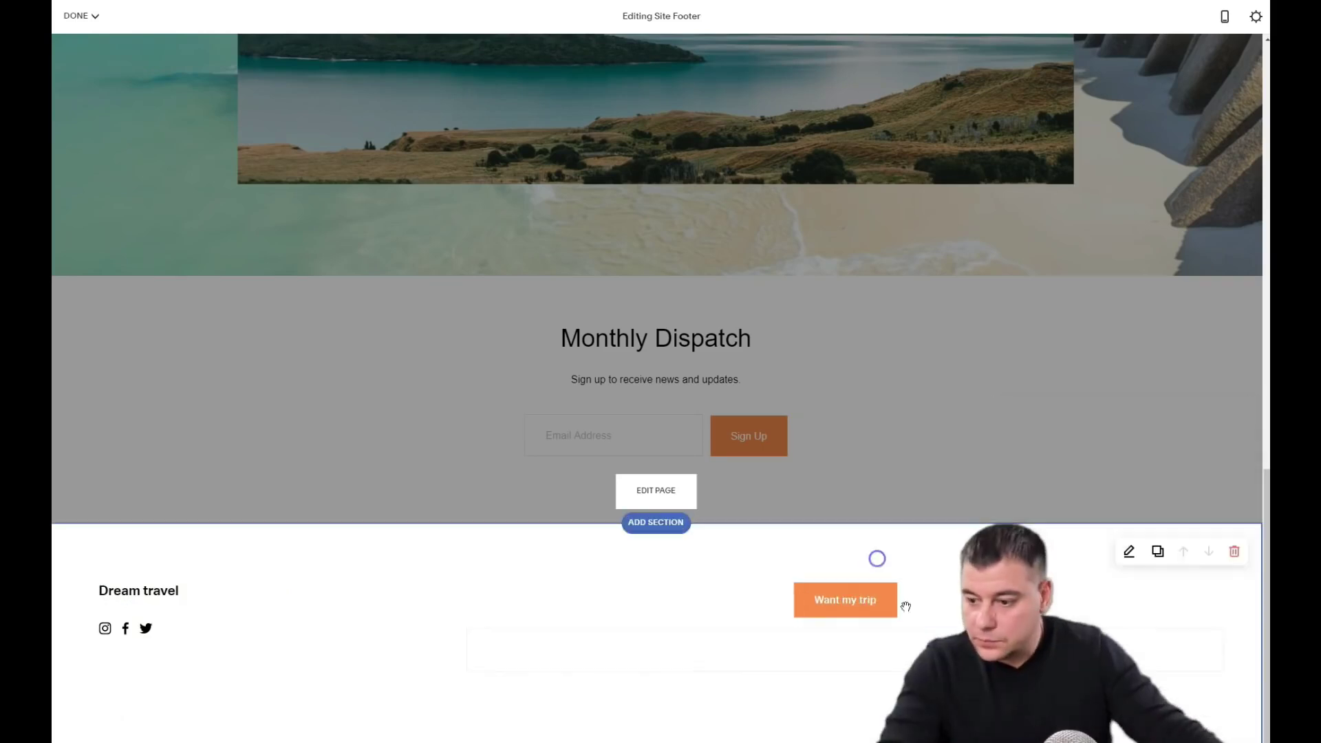
scroll(784, 457, up, 15)
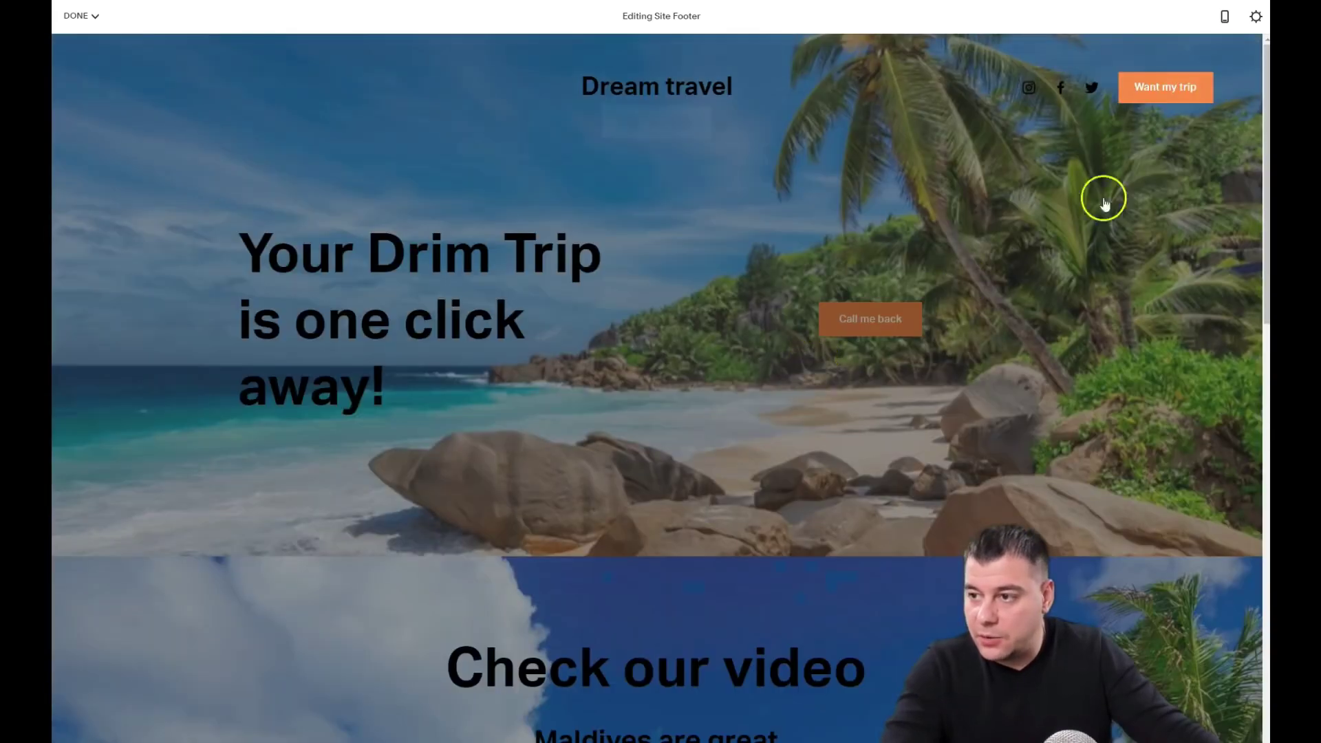
scroll(850, 406, down, 15)
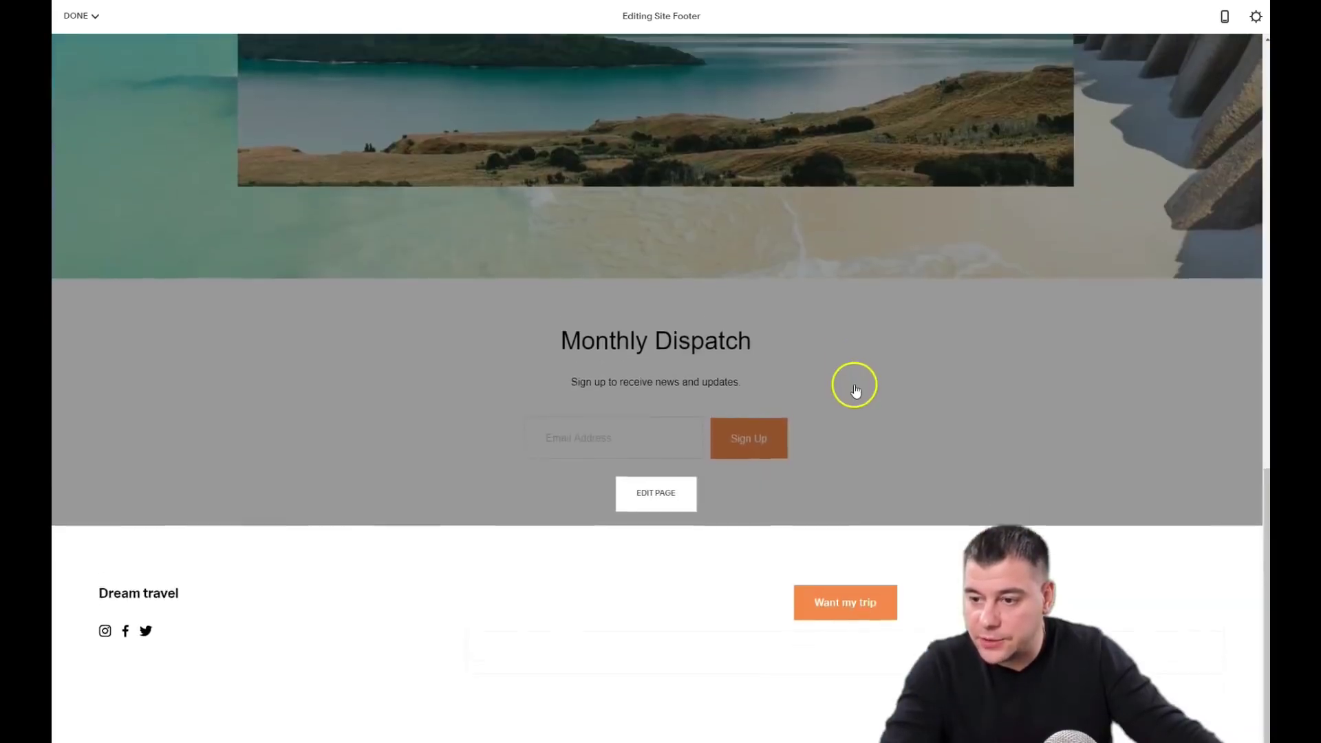
scroll(855, 390, up, 15)
click(1222, 19)
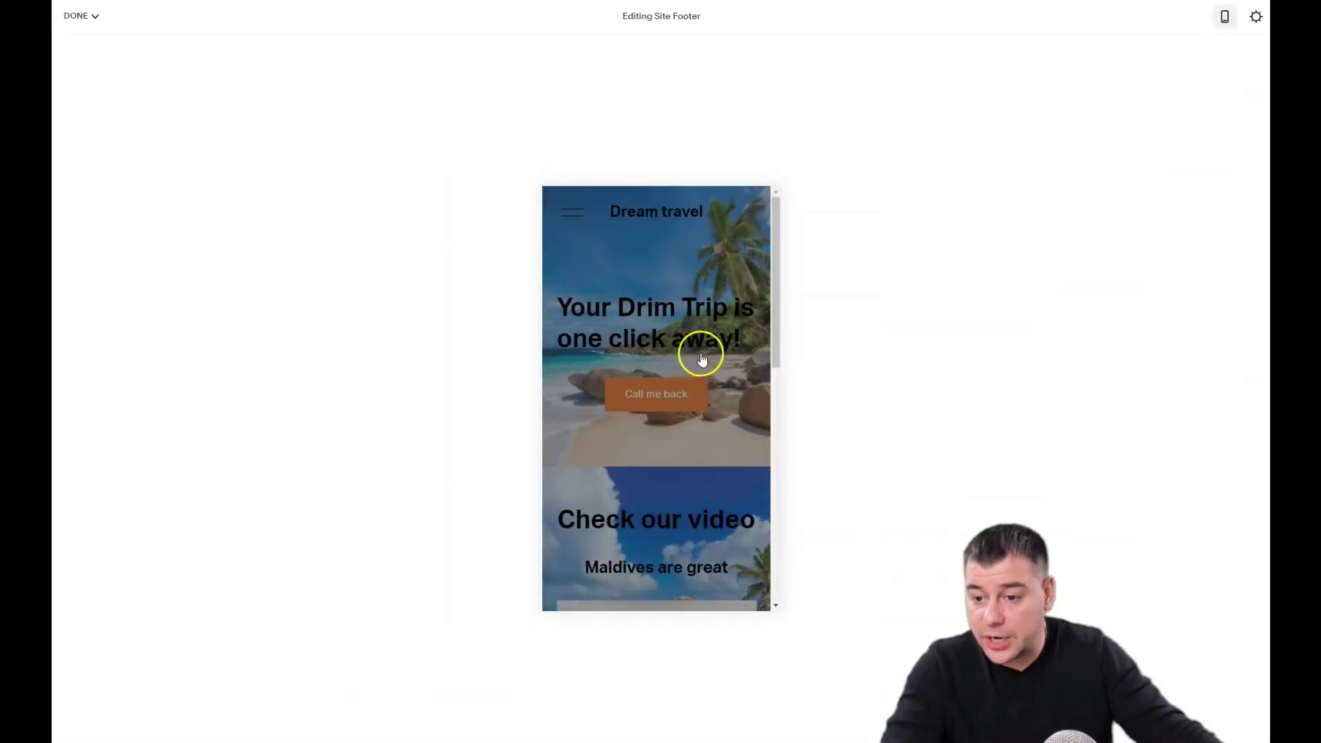
scroll(699, 359, down, 10)
scroll(688, 371, up, 10)
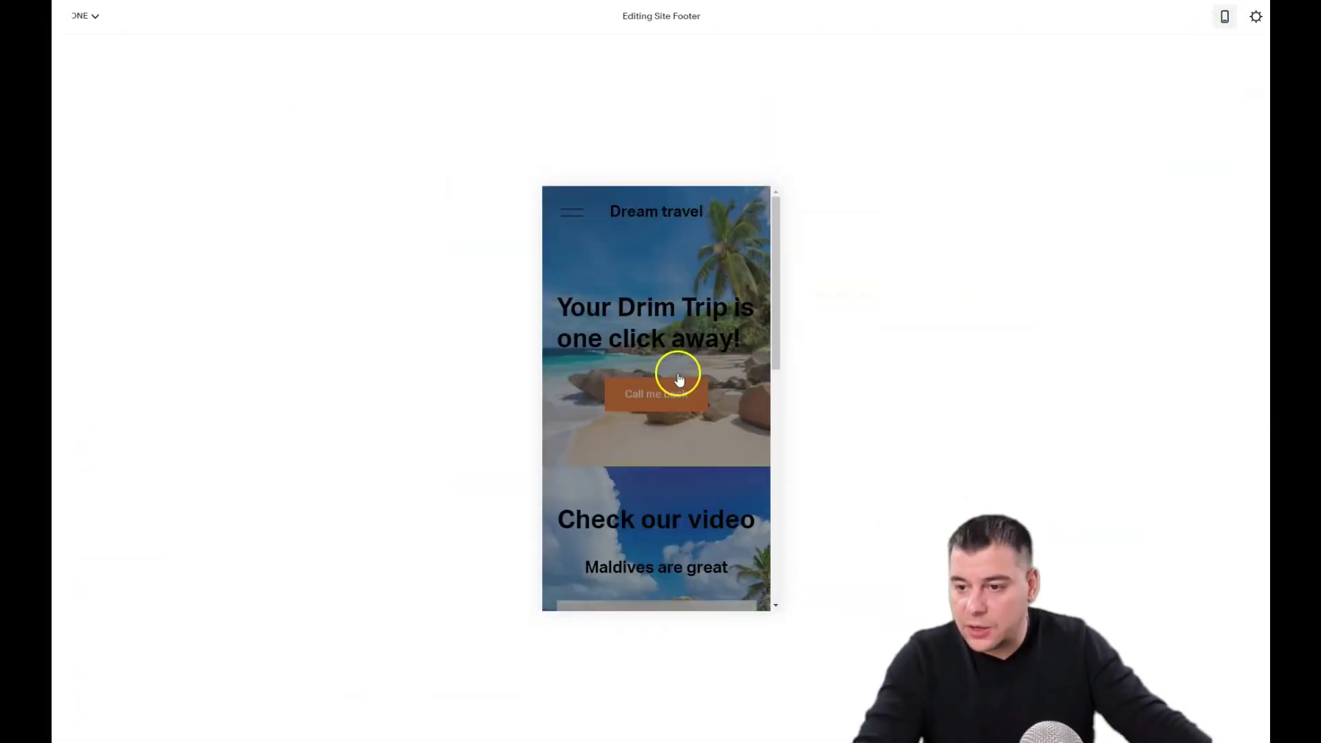
scroll(679, 374, down, 10)
scroll(678, 375, up, 10)
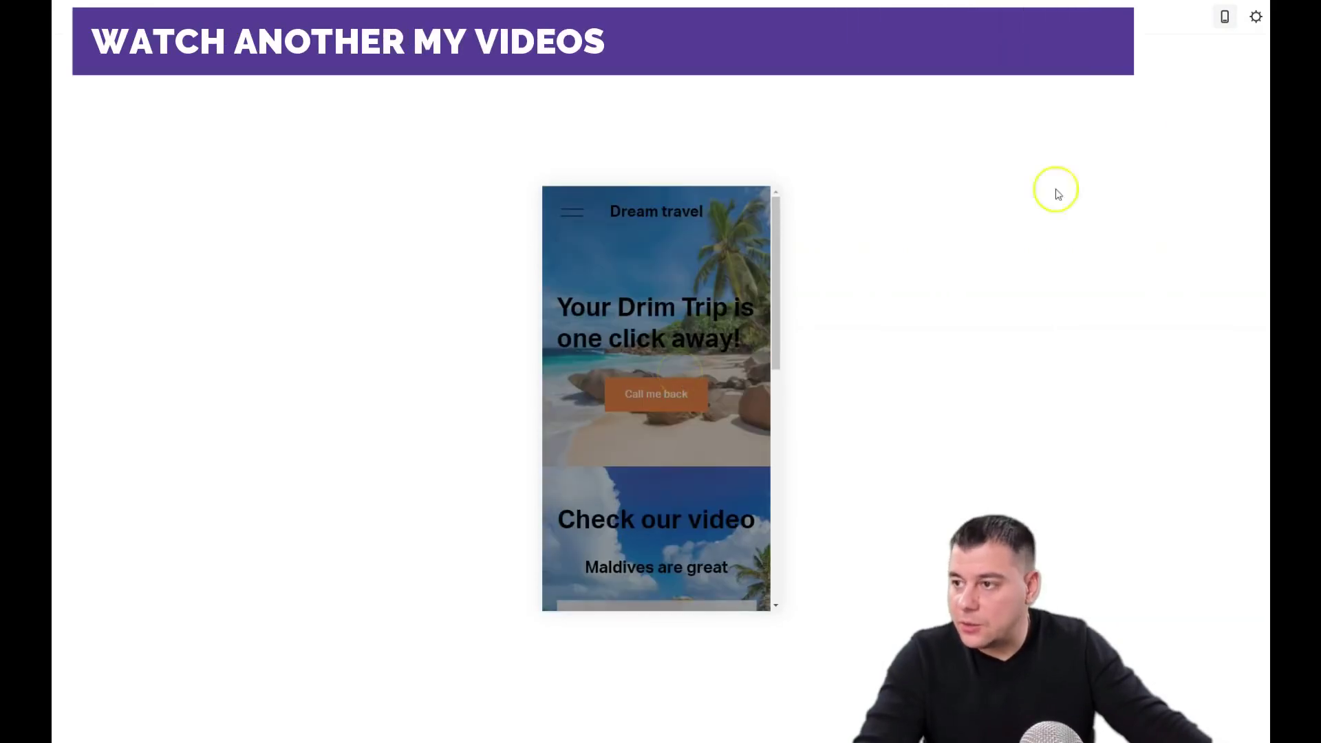
click(1226, 16)
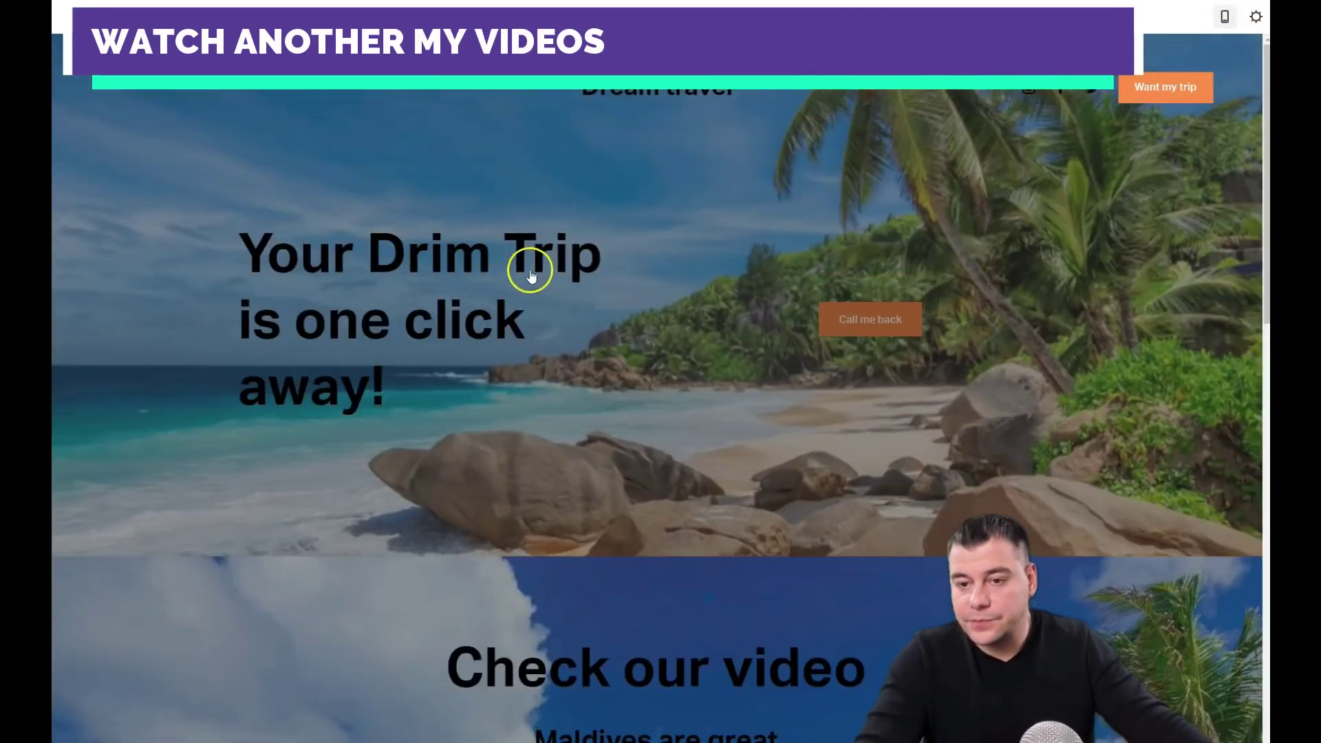
scroll(608, 319, down, 10)
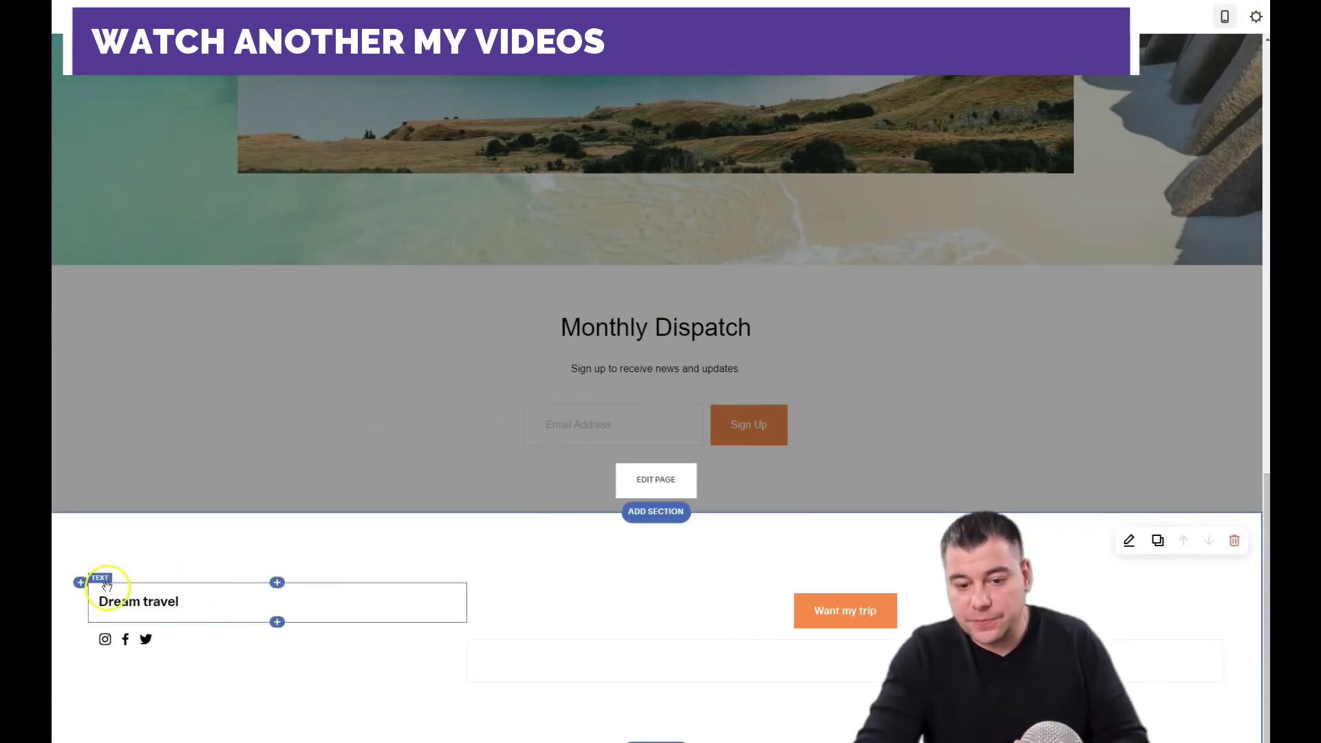
Step: Centre the Dream travel title and social icons, with the Want my trip button below them
drag(105, 578, 527, 605)
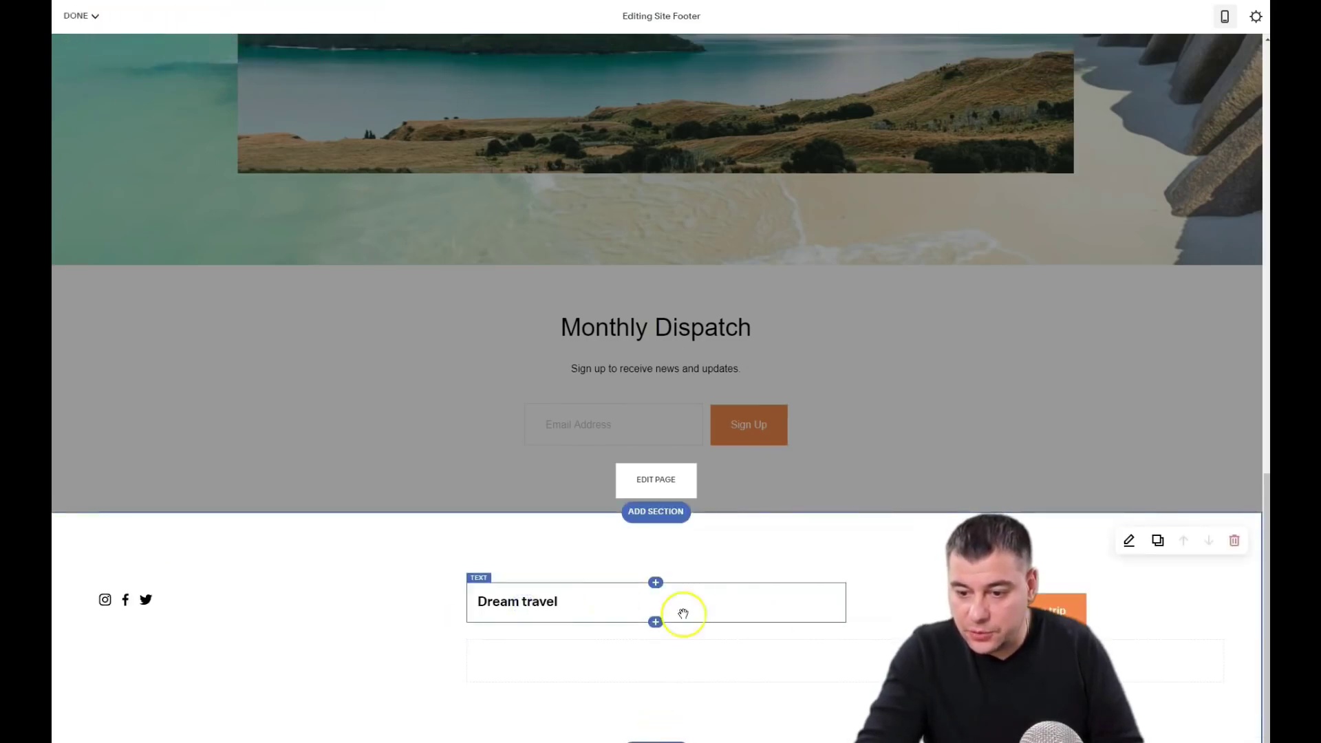
drag(103, 581, 628, 630)
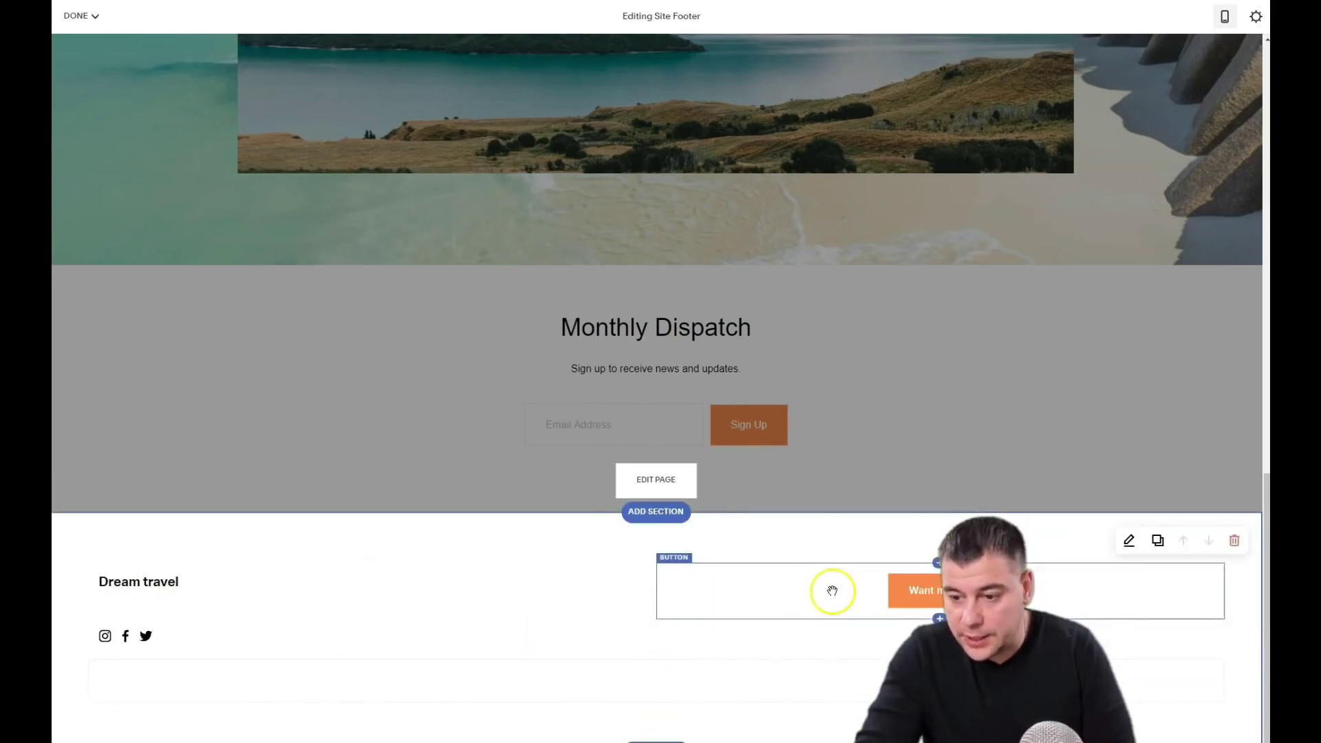
drag(678, 564, 654, 713)
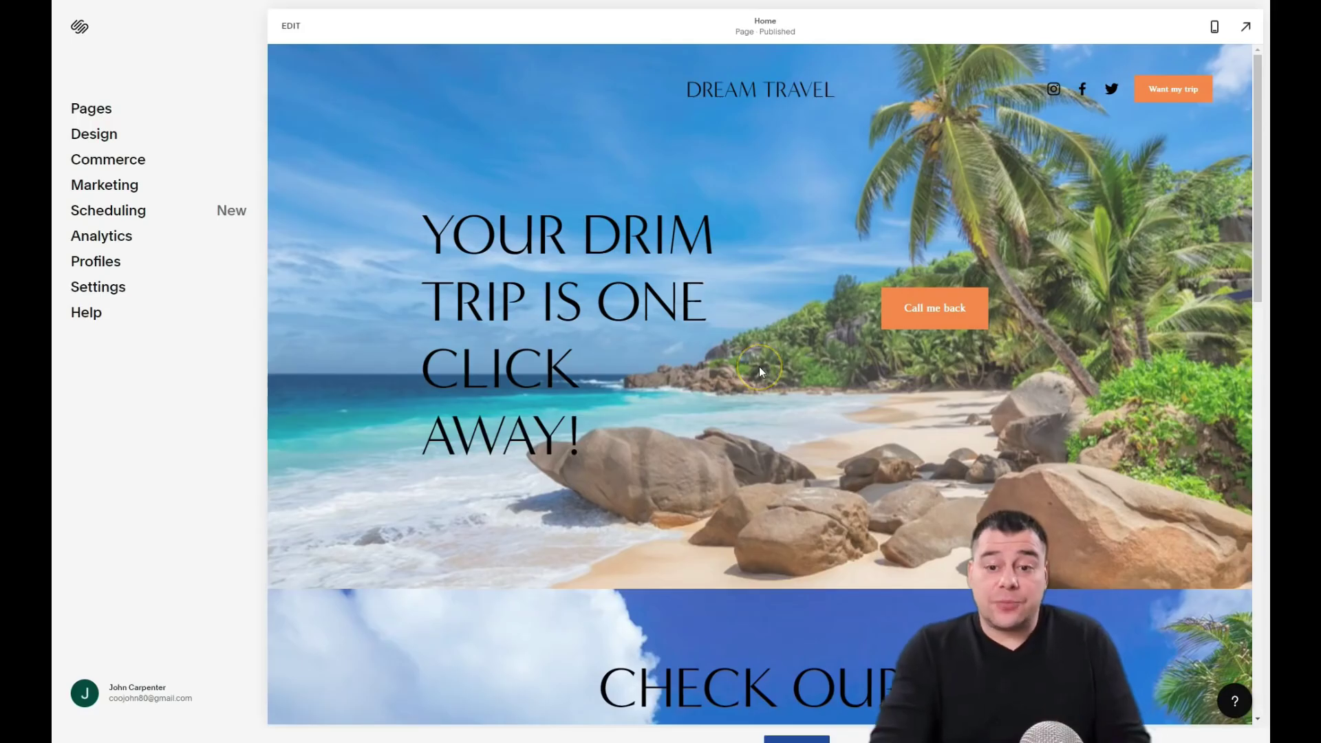
Step: Scroll through the finished Home page to review it
scroll(754, 363, down, 8)
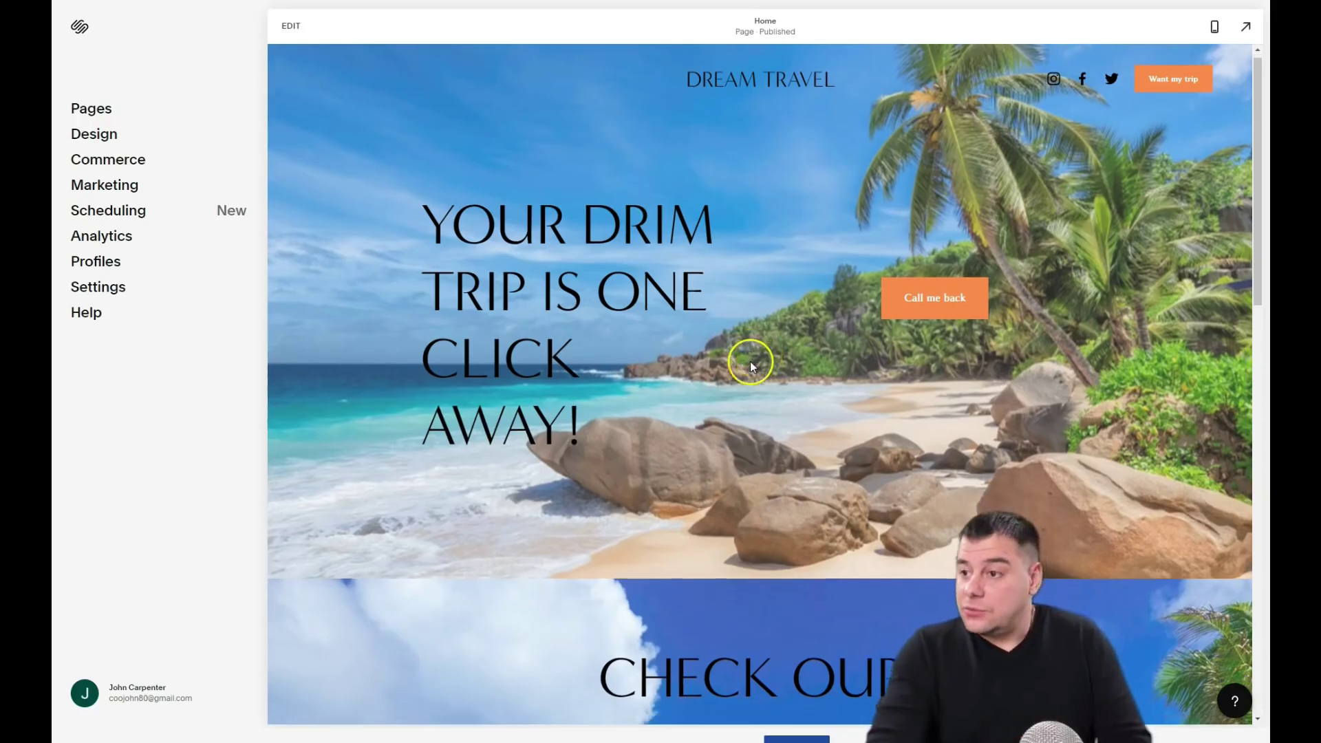
scroll(749, 357, down, 10)
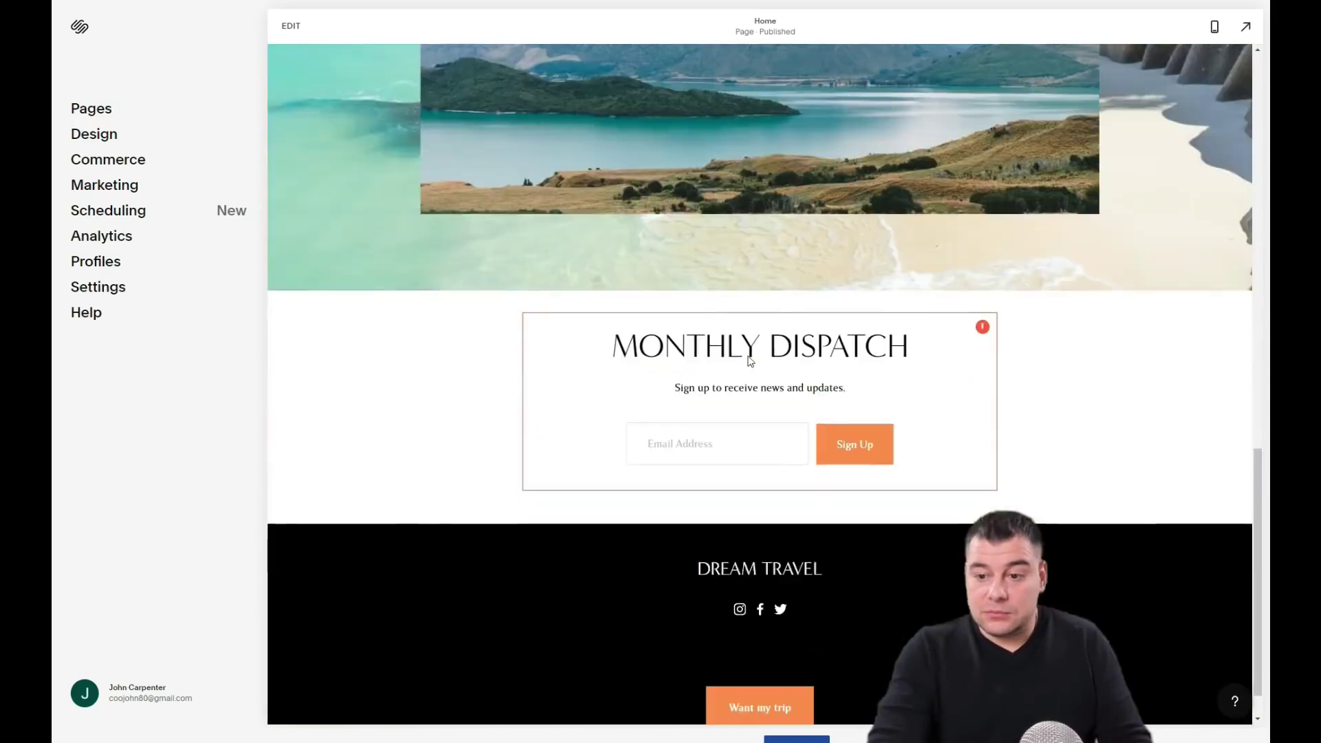
scroll(749, 356, down, 1)
scroll(749, 356, up, 20)
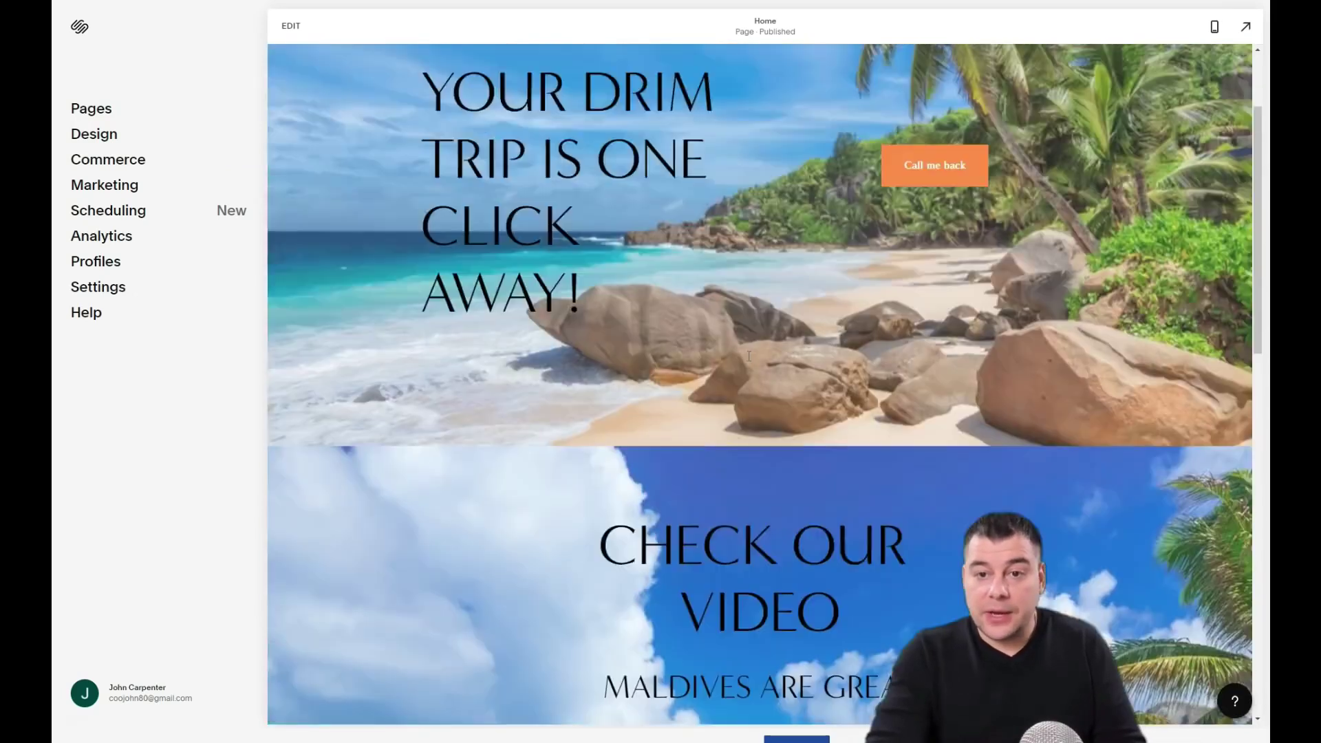